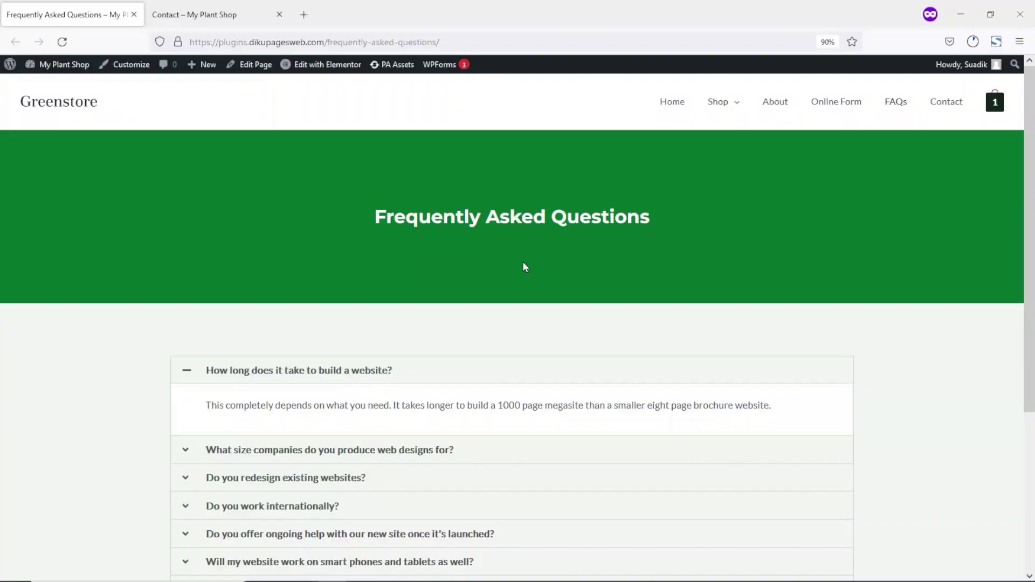
Examine the accordion on the Frequently Asked Questions page by expanding several of its questions
{"action": "scroll", "coordinate": [525, 265], "scroll_direction": "up", "scroll_amount": 3}
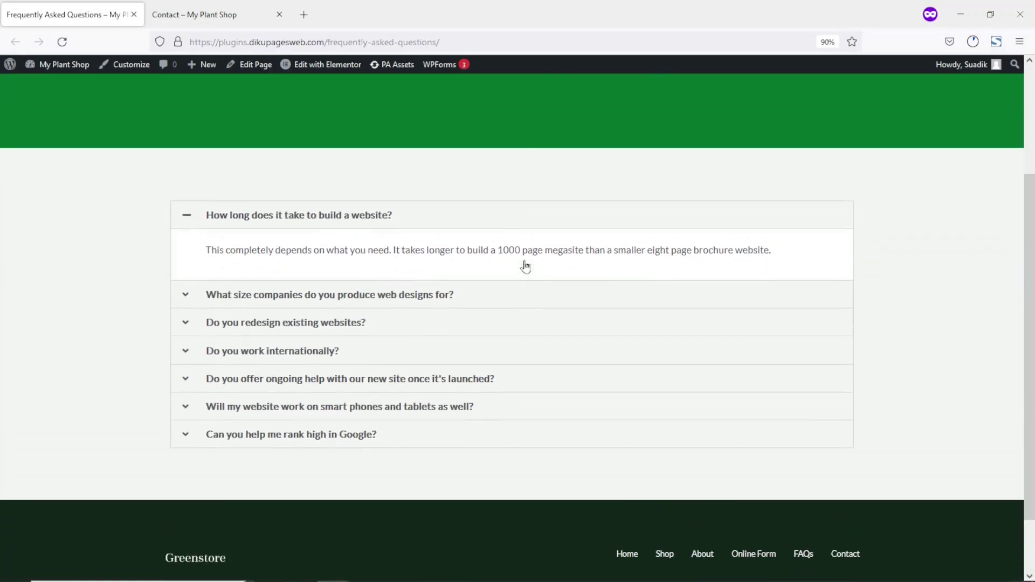
{"action": "left_click", "coordinate": [381, 348]}
{"action": "left_click", "coordinate": [330, 423]}
{"action": "left_click", "coordinate": [328, 452]}
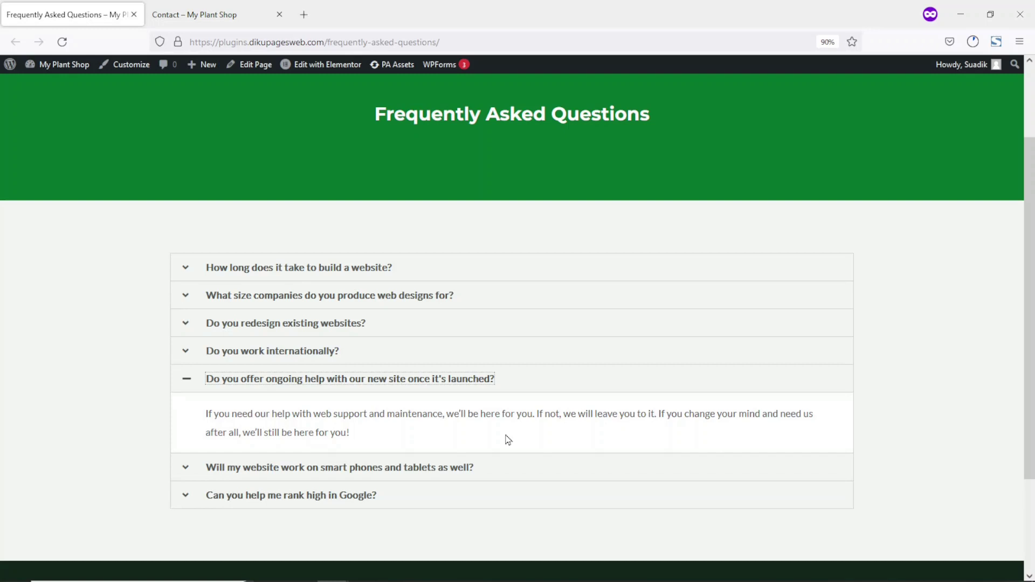
Review the Contact page, expanding questions in its Frequently Asked Questions section, and close the page
{"action": "key", "text": "ctrl+Tab"}
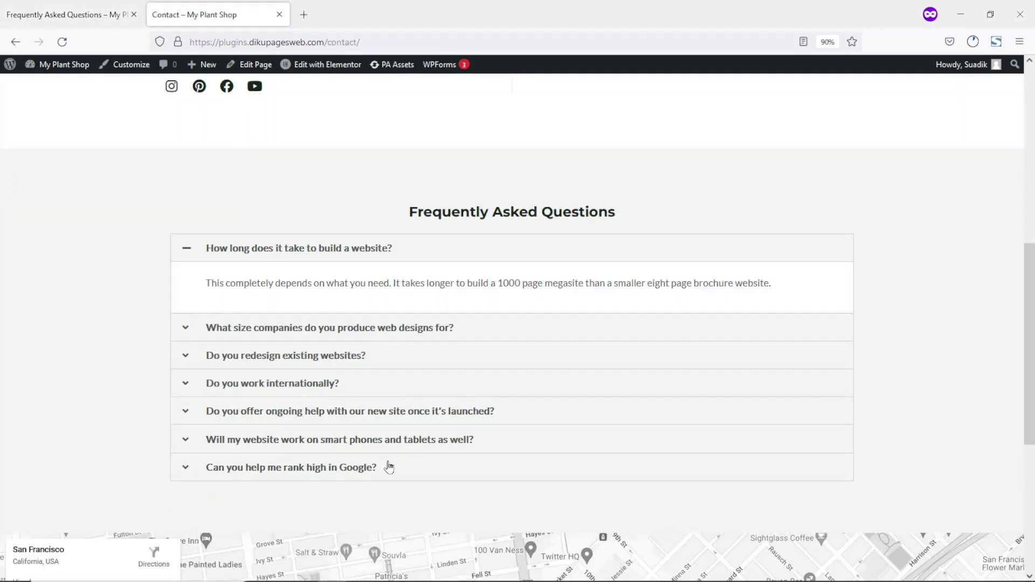
{"action": "left_click", "coordinate": [360, 332]}
{"action": "left_click", "coordinate": [333, 396]}
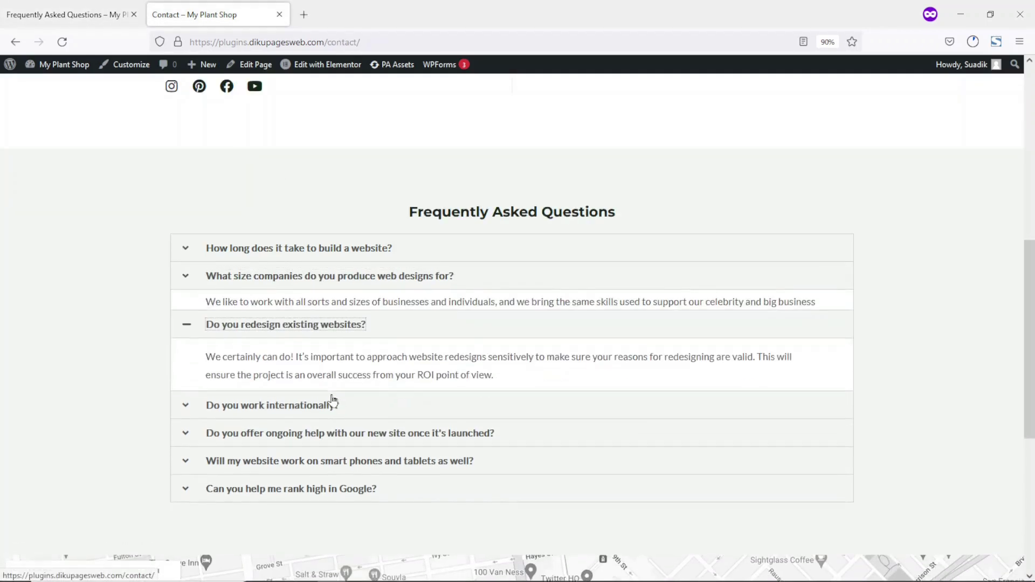
{"action": "scroll", "coordinate": [531, 419], "scroll_direction": "up", "scroll_amount": 8}
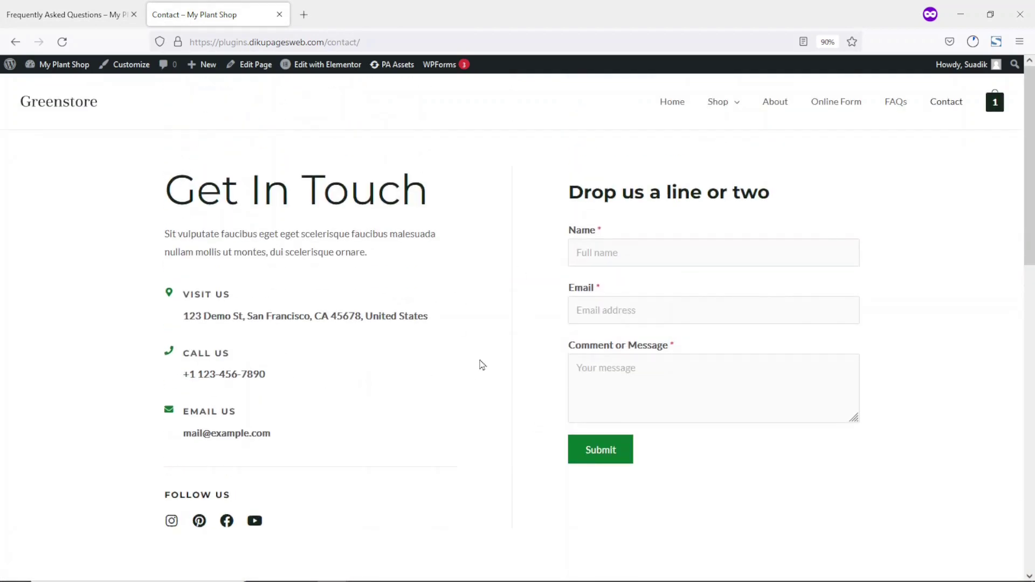
{"action": "scroll", "coordinate": [481, 365], "scroll_direction": "down", "scroll_amount": 7}
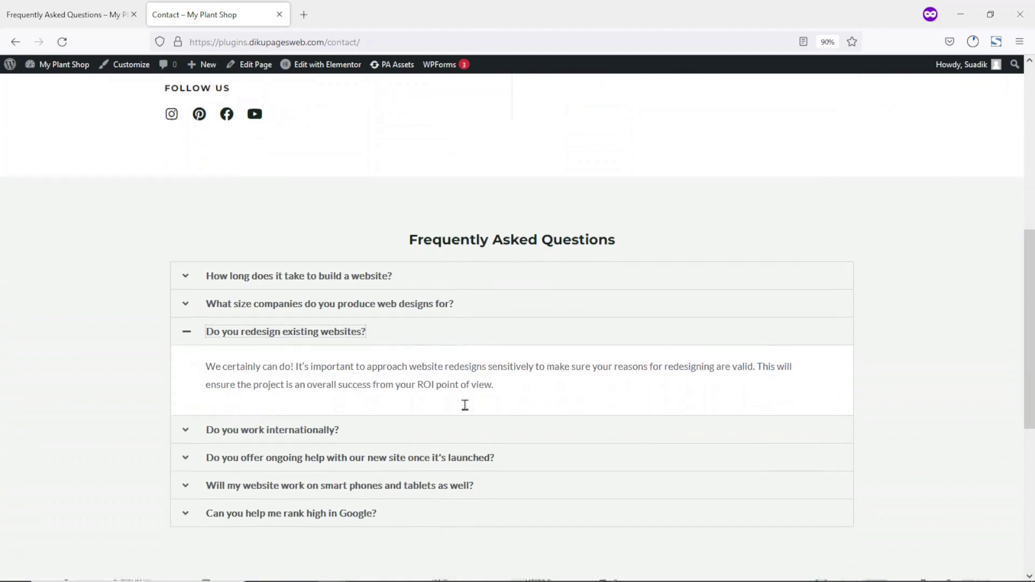
{"action": "scroll", "coordinate": [465, 405], "scroll_direction": "down", "scroll_amount": 2}
{"action": "scroll", "coordinate": [639, 446], "scroll_direction": "up", "scroll_amount": 9}
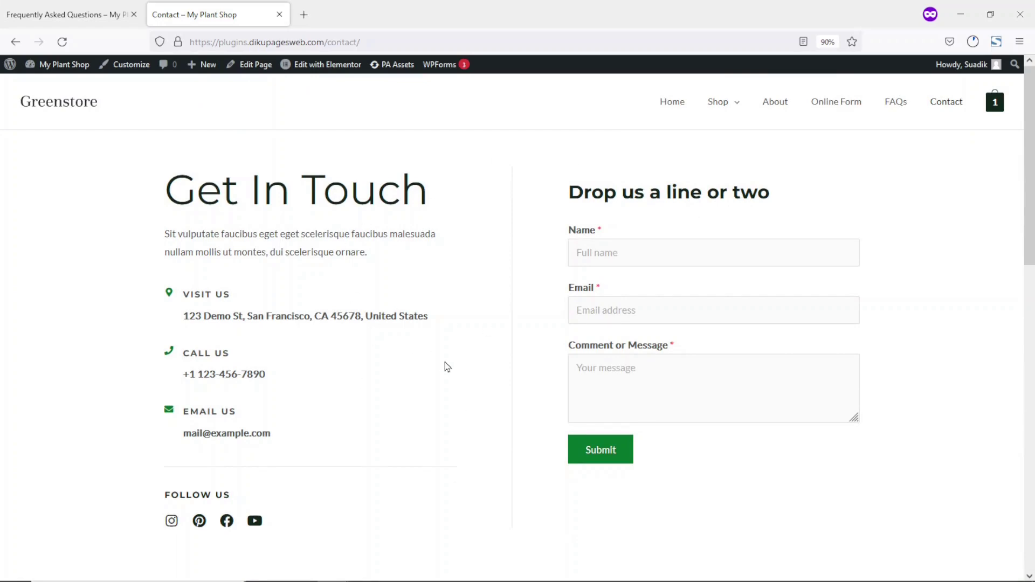
{"action": "scroll", "coordinate": [465, 350], "scroll_direction": "down", "scroll_amount": 7}
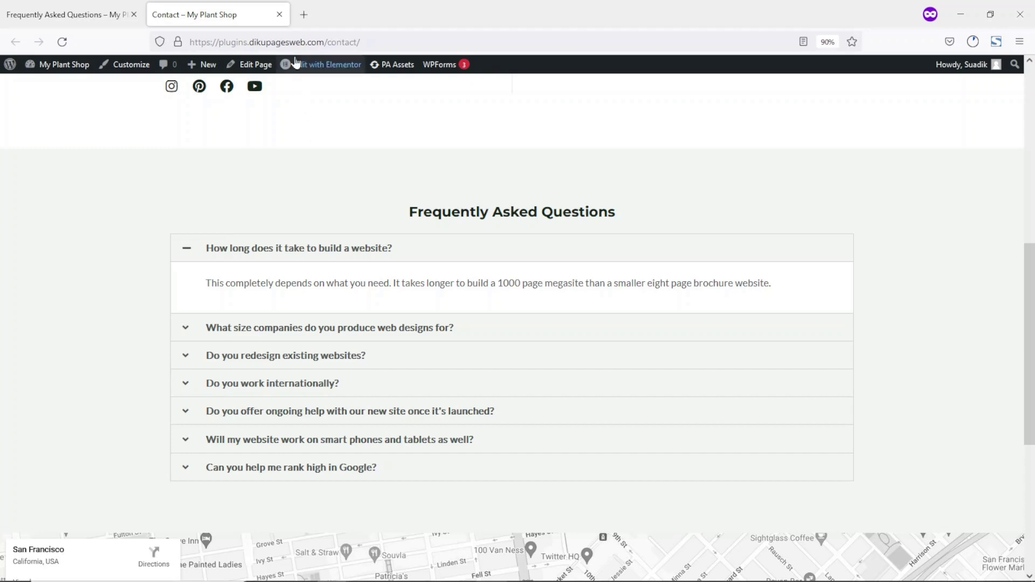
{"action": "left_click", "coordinate": [280, 14]}
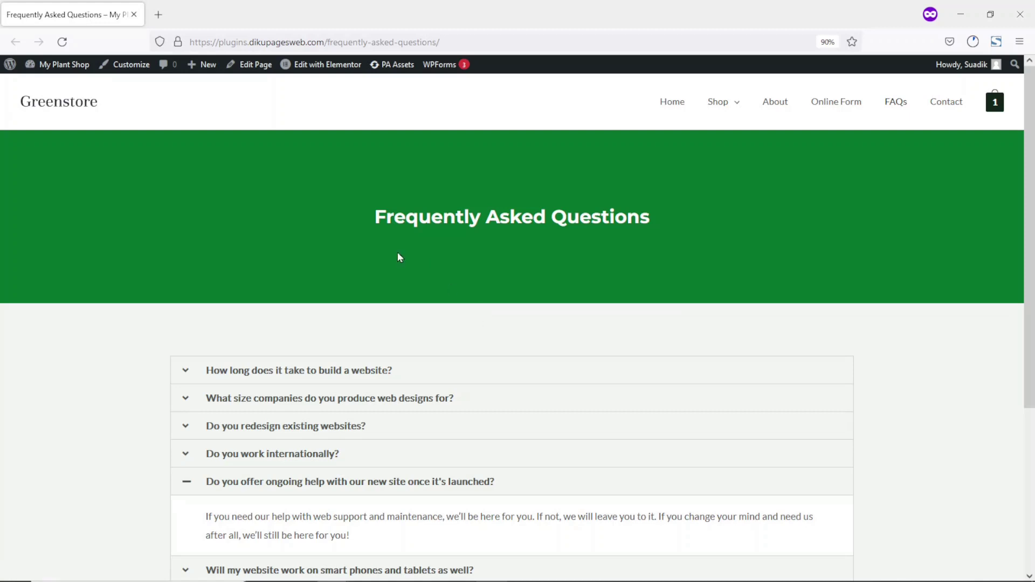
Create a new page from the WordPress dashboard and title it "Frequently Asked Questions"
{"action": "left_click", "coordinate": [47, 86]}
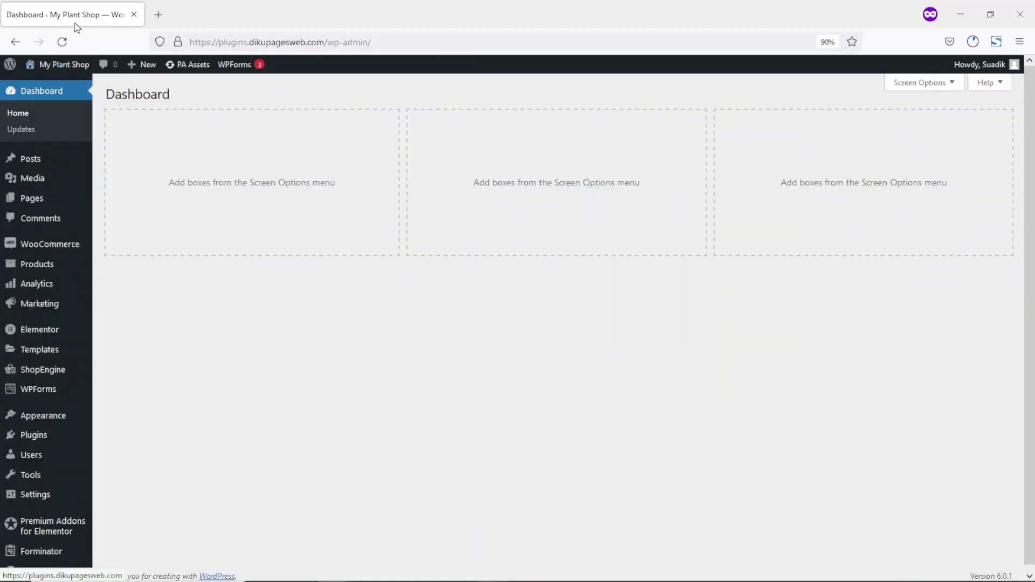
{"action": "mouse_move", "coordinate": [36, 198]}
{"action": "left_click", "coordinate": [133, 220]}
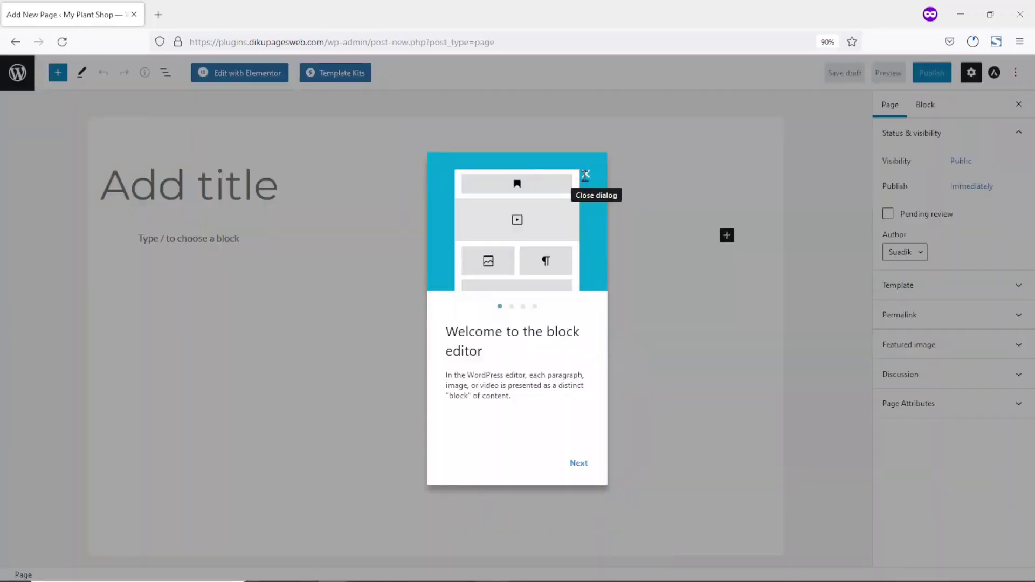
{"action": "left_click", "coordinate": [586, 176]}
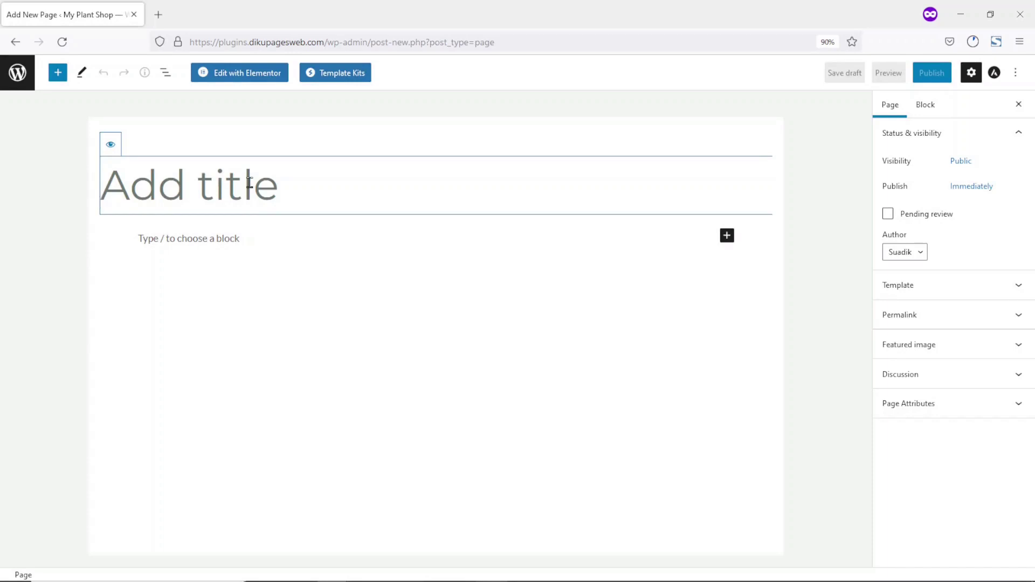
{"action": "type", "text": "Frequently"}
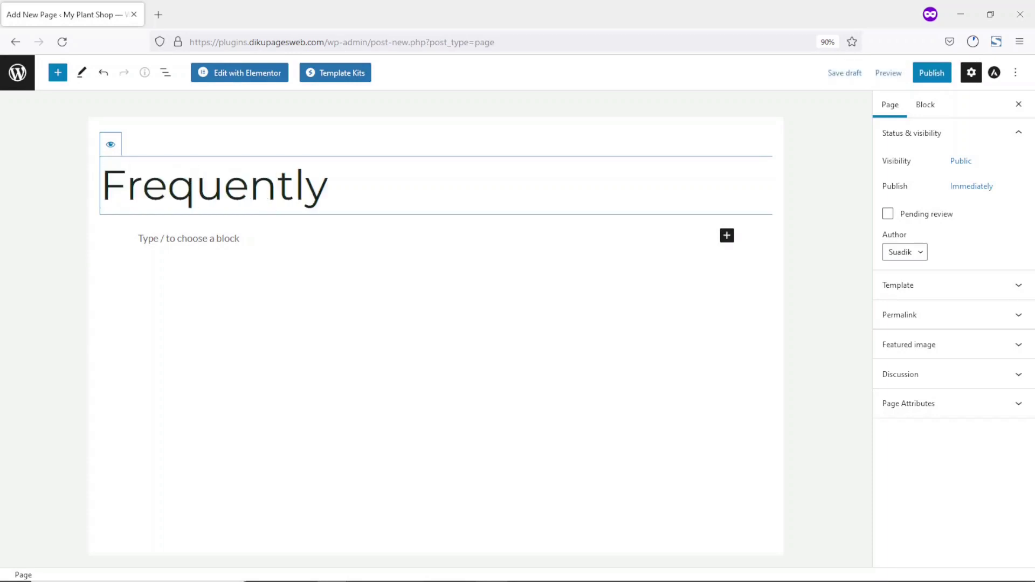
{"action": "type", "text": " Asked Q"}
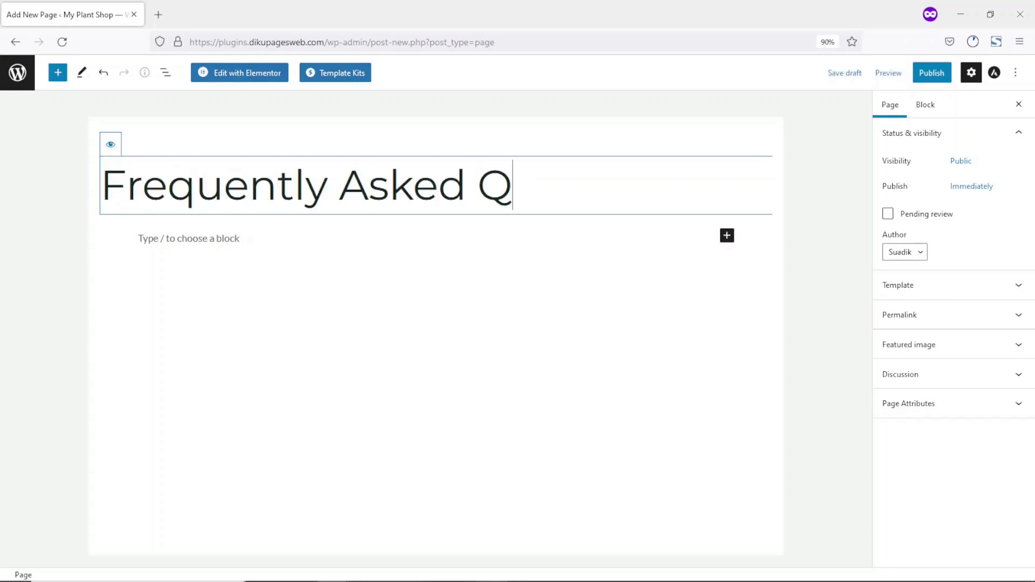
{"action": "type", "text": "uestions"}
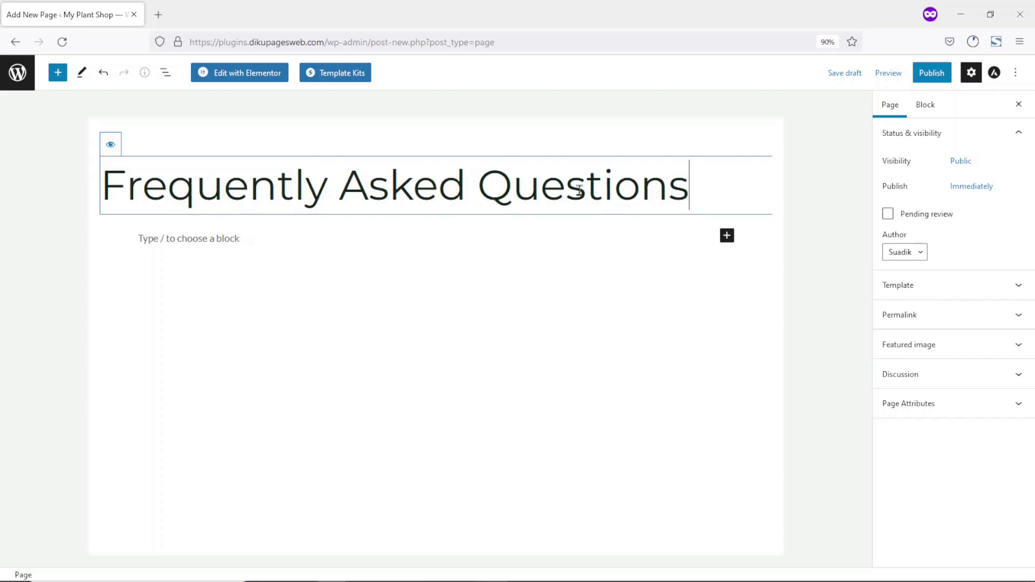
Assign the Elementor Full Width template to the new page and publish it
{"action": "left_click", "coordinate": [917, 289]}
{"action": "left_click", "coordinate": [929, 319]}
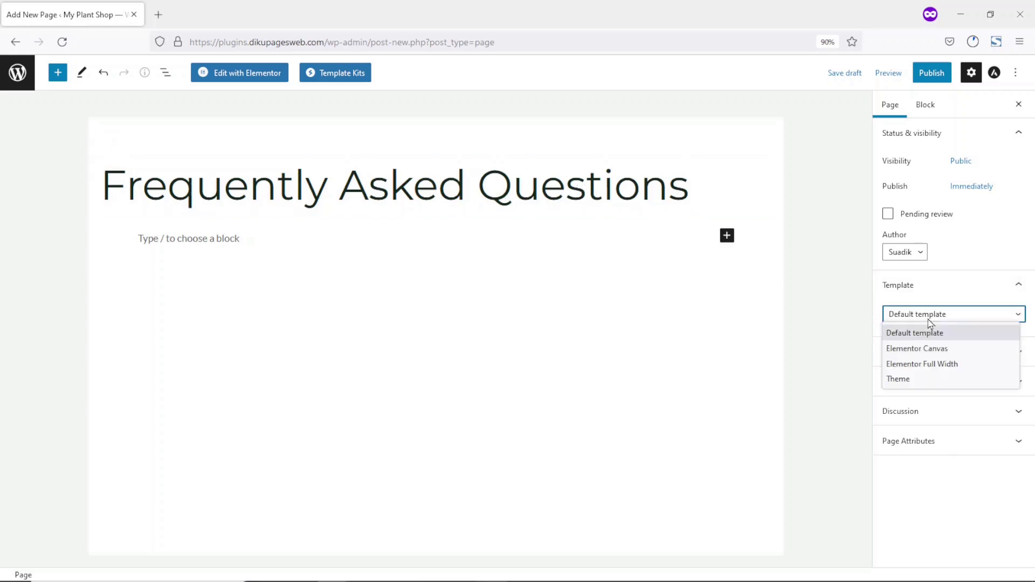
{"action": "left_click", "coordinate": [922, 365]}
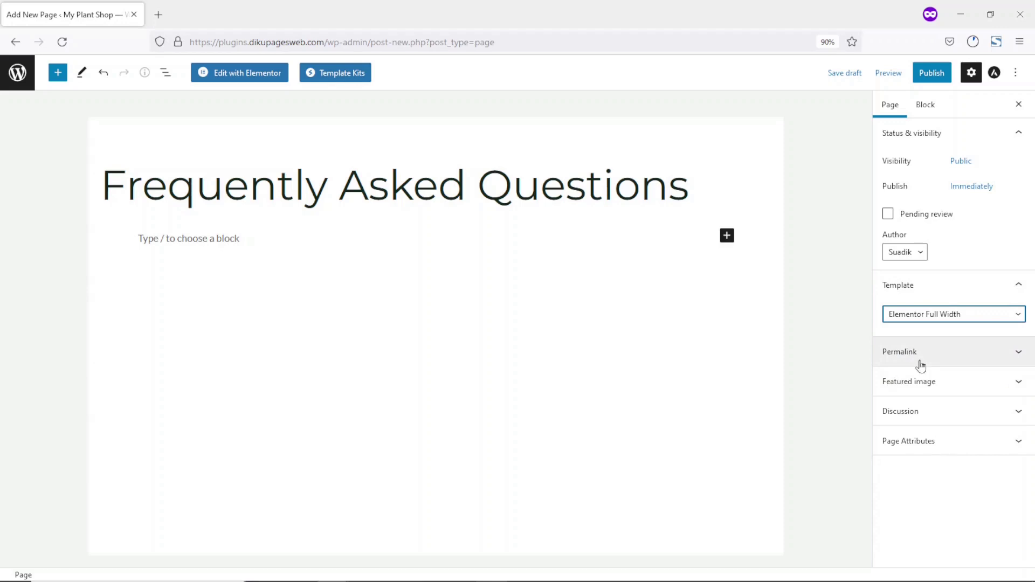
{"action": "left_click", "coordinate": [933, 74]}
{"action": "left_click", "coordinate": [907, 75]}
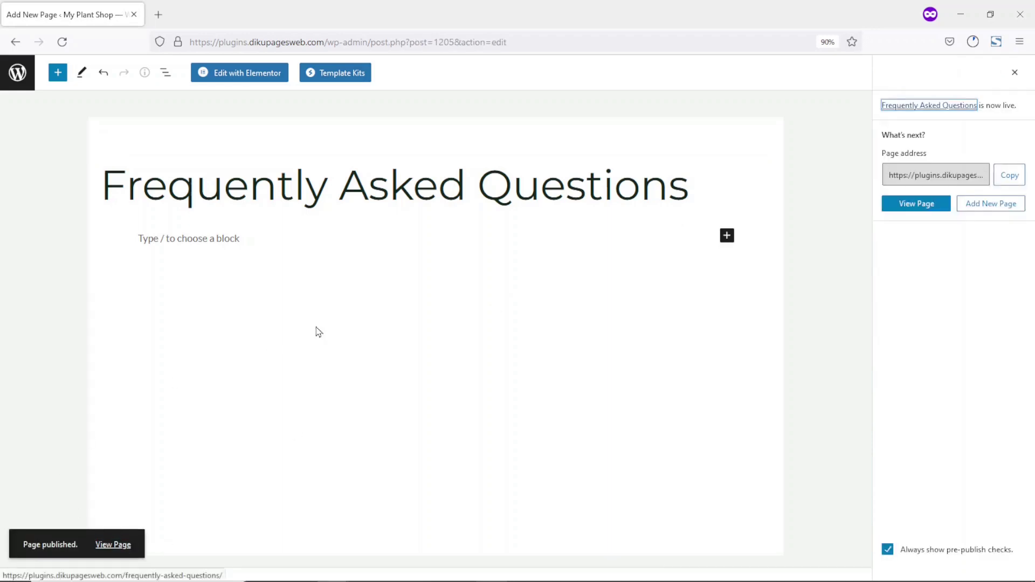
Open the page in Elementor with the Navigator closed and add a single-column section
{"action": "left_click", "coordinate": [256, 76]}
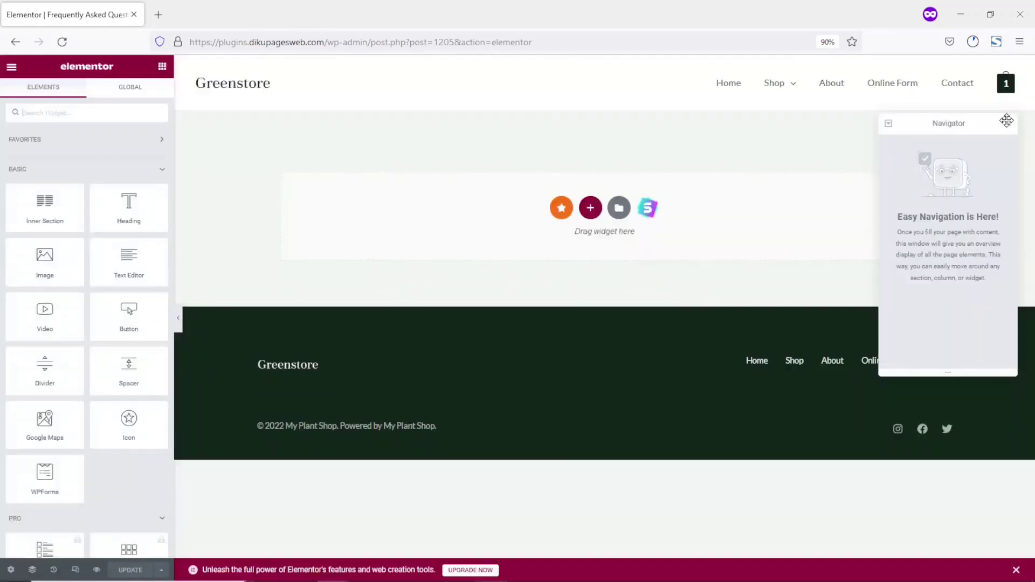
{"action": "left_click", "coordinate": [1008, 124]}
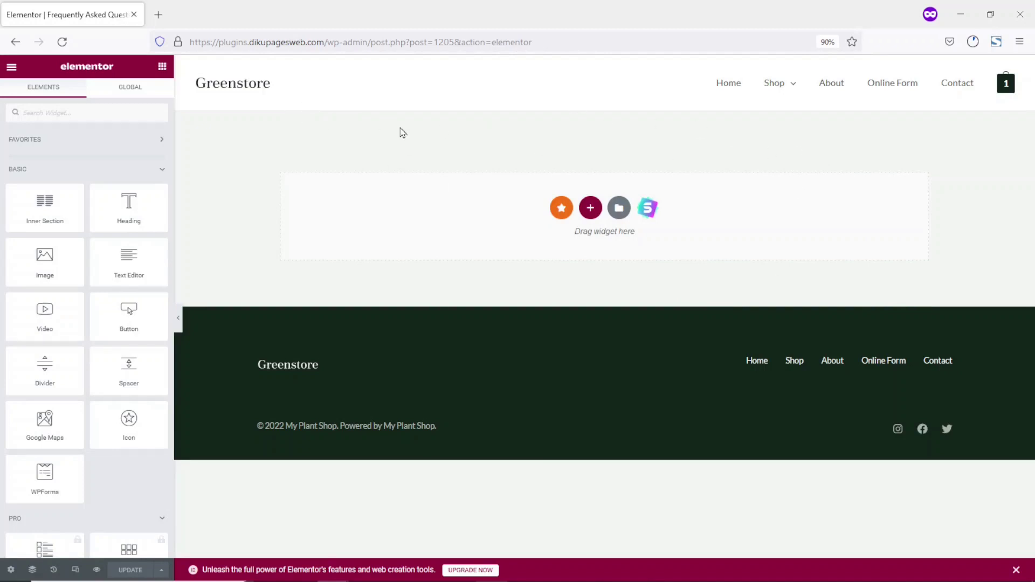
{"action": "left_click", "coordinate": [590, 208]}
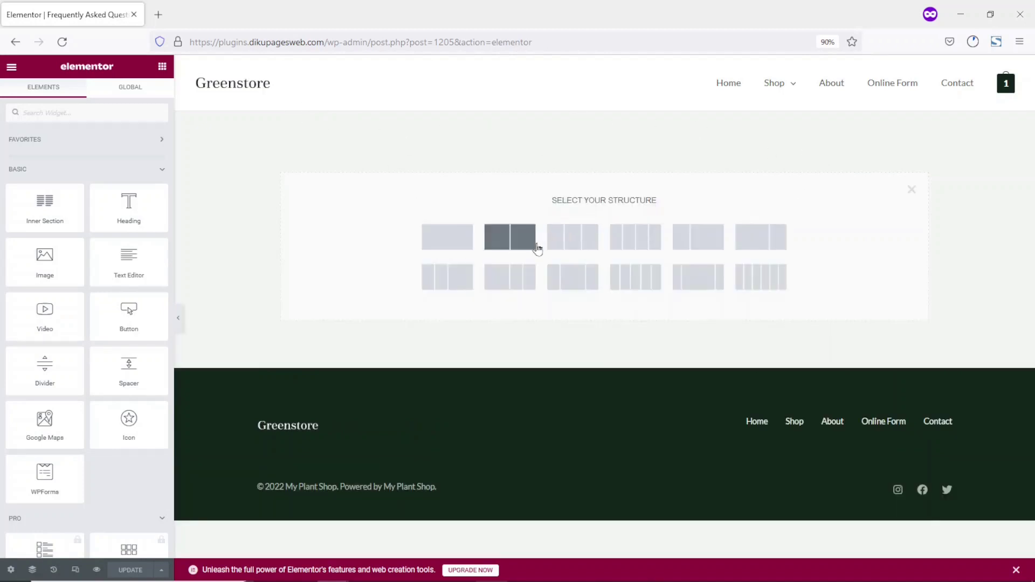
{"action": "left_click", "coordinate": [442, 237]}
Set the new section's height to Min Height with a minimum of 300 px
{"action": "left_click", "coordinate": [153, 247]}
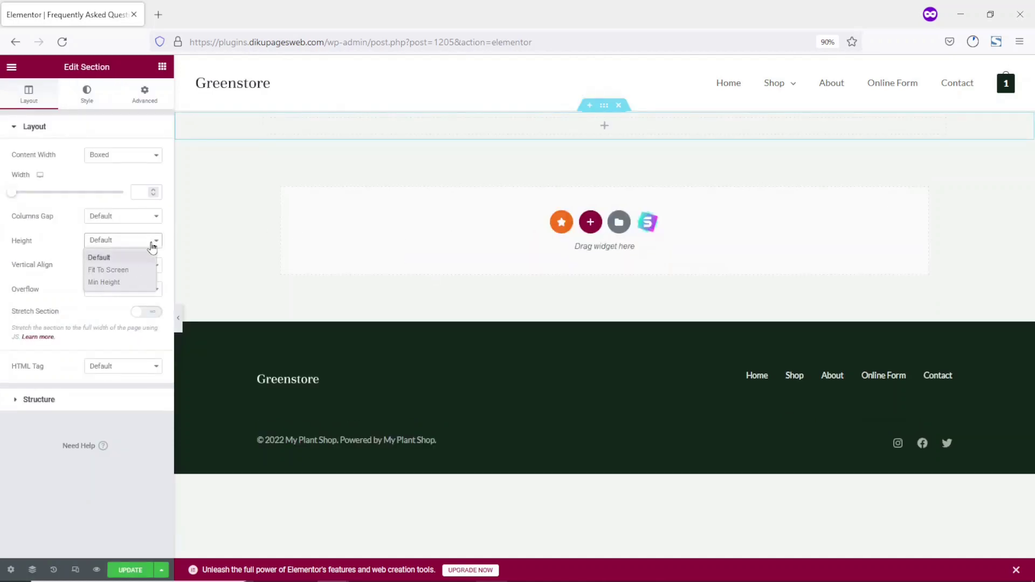
{"action": "left_click", "coordinate": [127, 282]}
{"action": "left_click_drag", "start_coordinate": [140, 278], "coordinate": [64, 268]}
{"action": "type", "text": "300"}
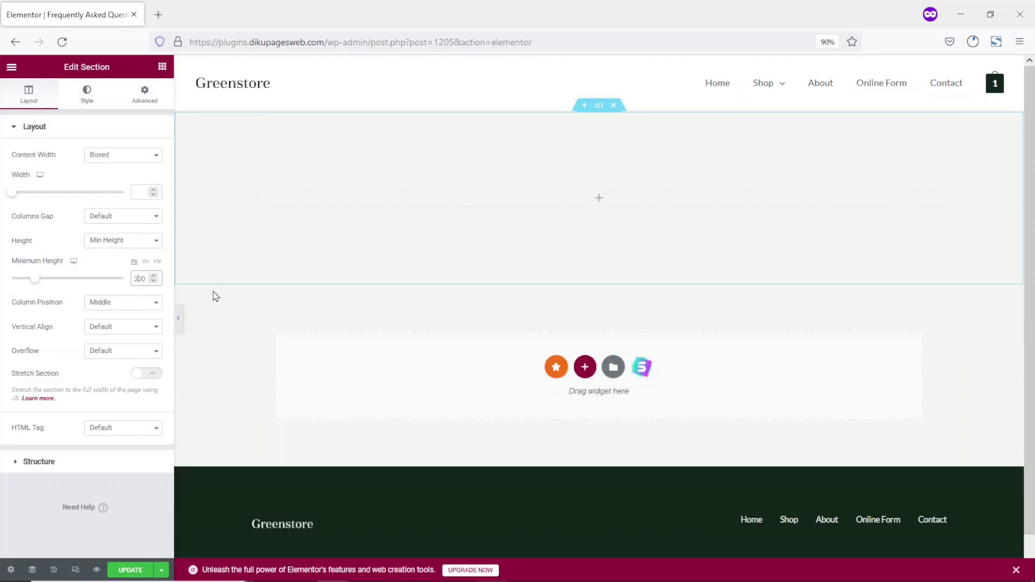
Give the section a Classic background in the global green Theme Color 2
{"action": "left_click", "coordinate": [84, 102]}
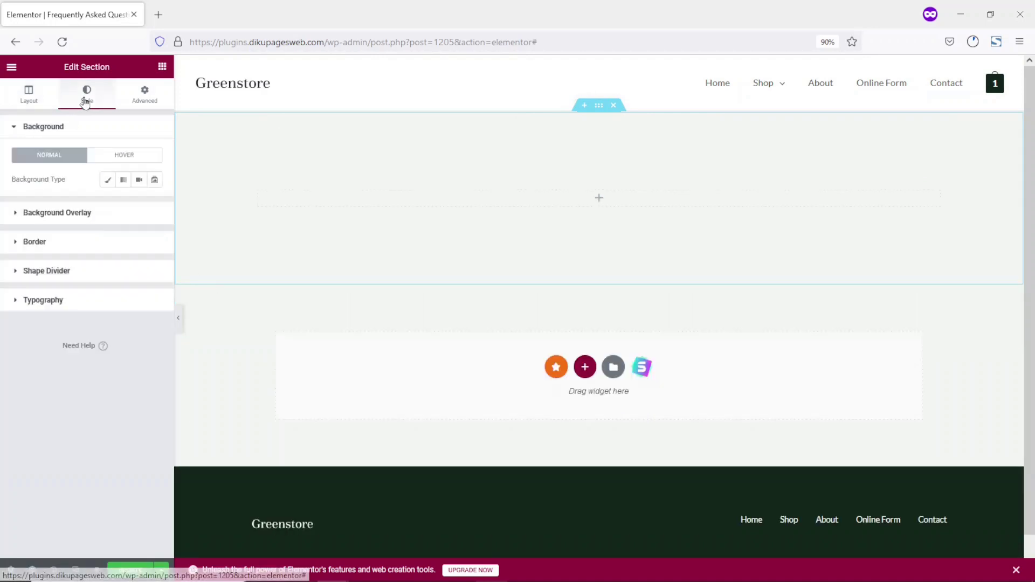
{"action": "left_click", "coordinate": [107, 181]}
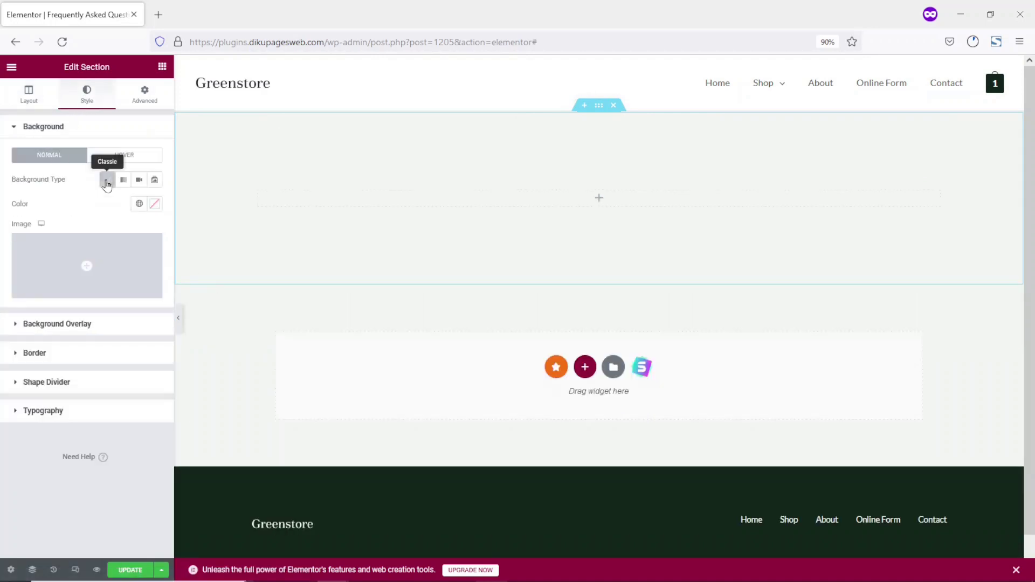
{"action": "left_click", "coordinate": [140, 205]}
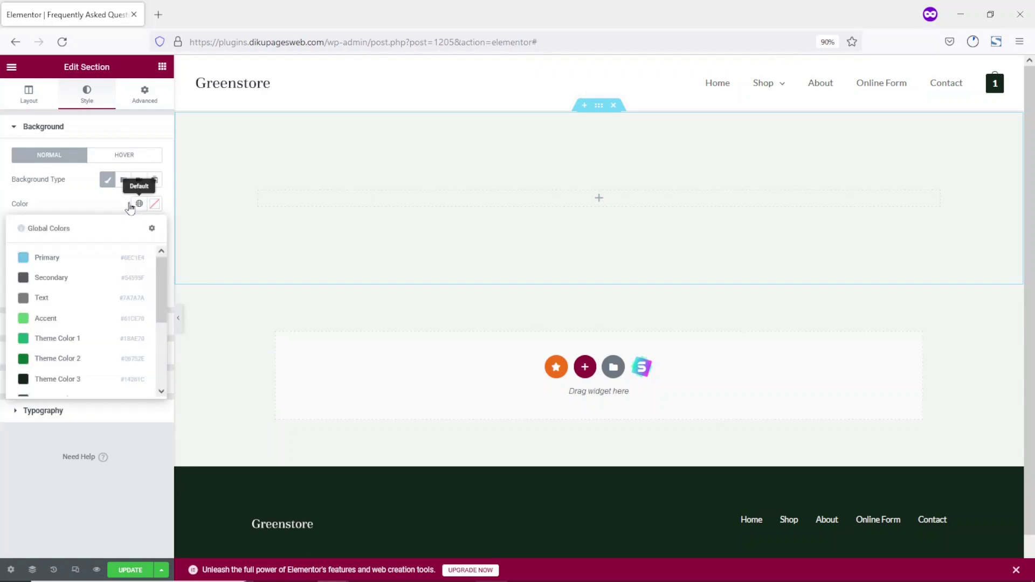
{"action": "left_click", "coordinate": [47, 359]}
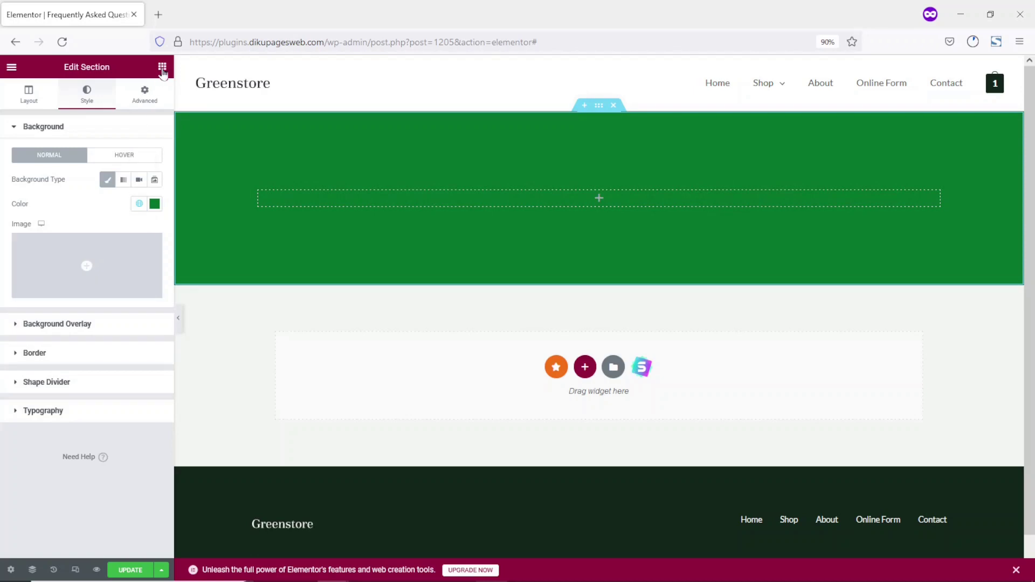
Place a Heading widget in the green section and set its title to "Frequently Asked Questions"
{"action": "left_click", "coordinate": [162, 66]}
{"action": "left_click_drag", "start_coordinate": [128, 216], "coordinate": [473, 208]}
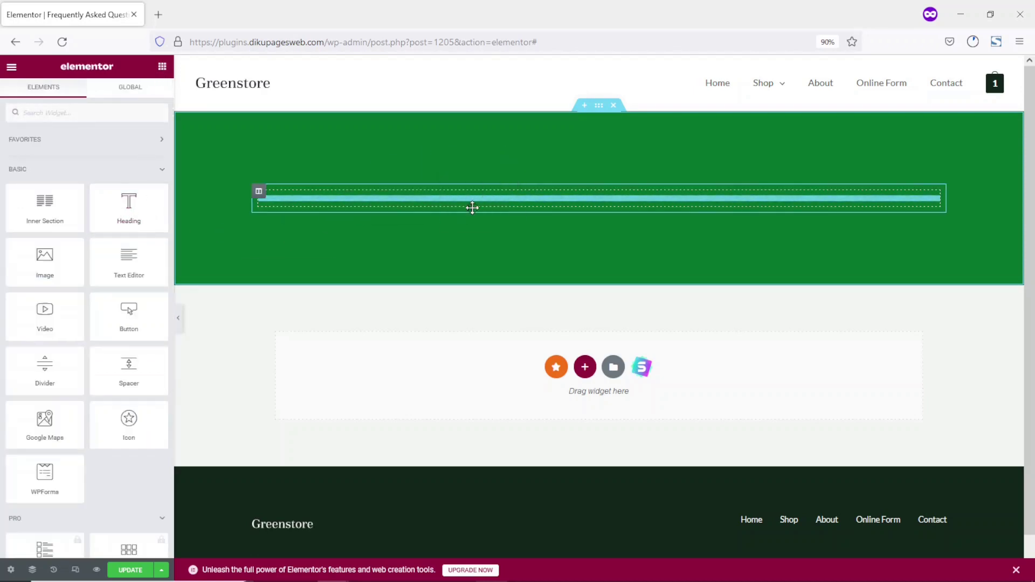
{"action": "left_click_drag", "start_coordinate": [108, 169], "coordinate": [3, 177]}
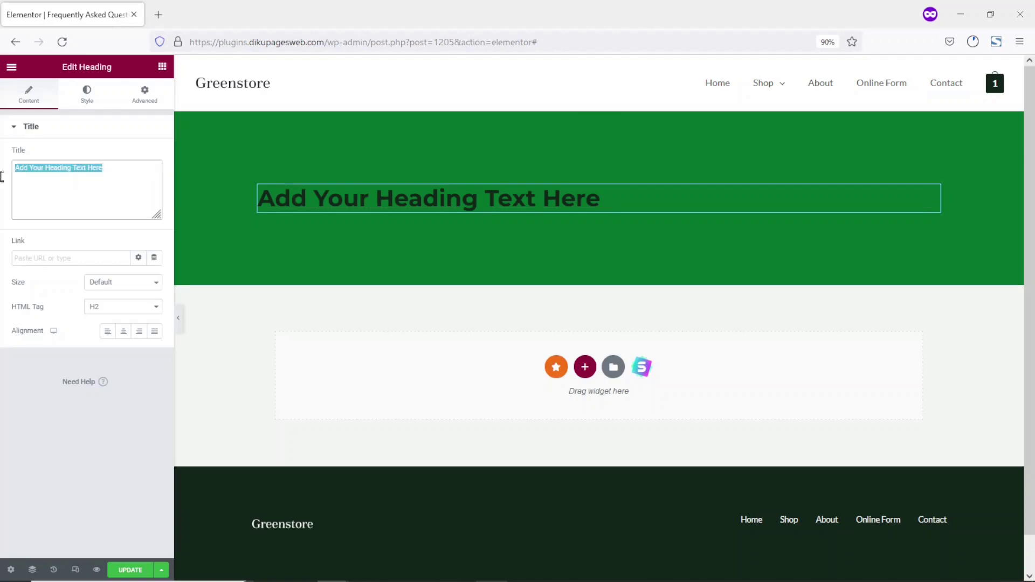
{"action": "type", "text": "Frequently Asked Questions"}
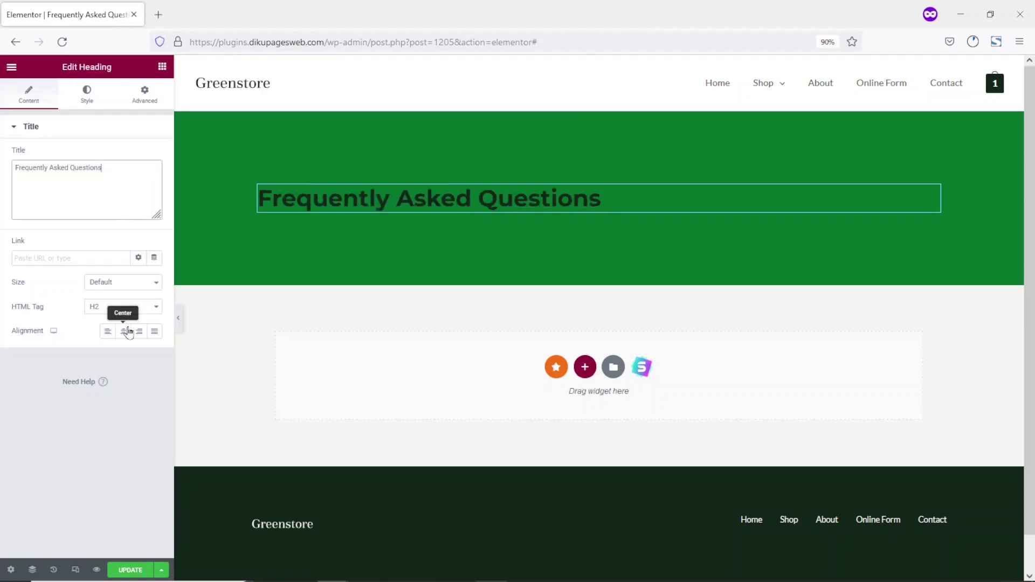
Center the heading and set its HTML tag to H3
{"action": "left_click", "coordinate": [125, 331]}
{"action": "left_click", "coordinate": [128, 308]}
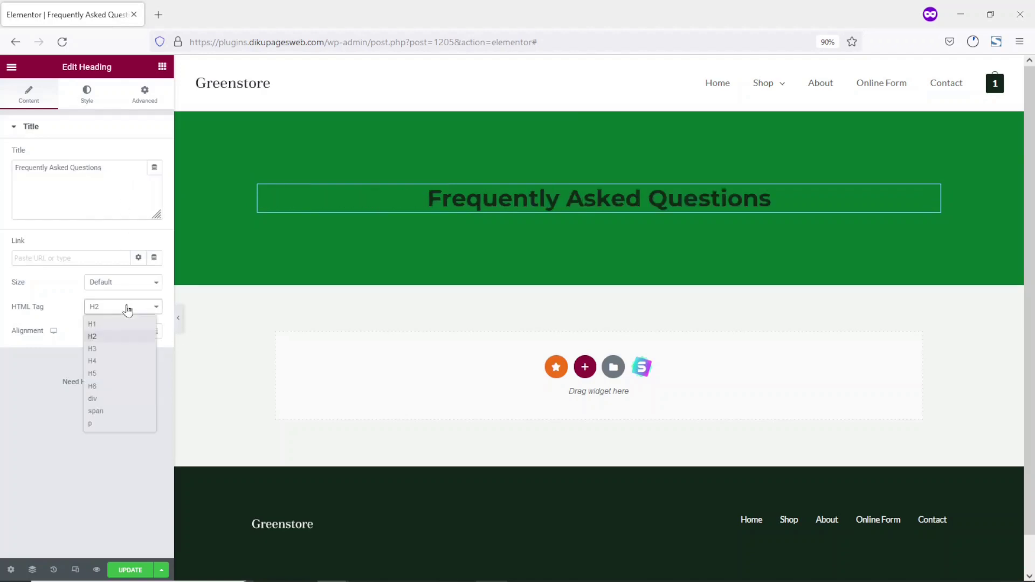
{"action": "left_click", "coordinate": [113, 349]}
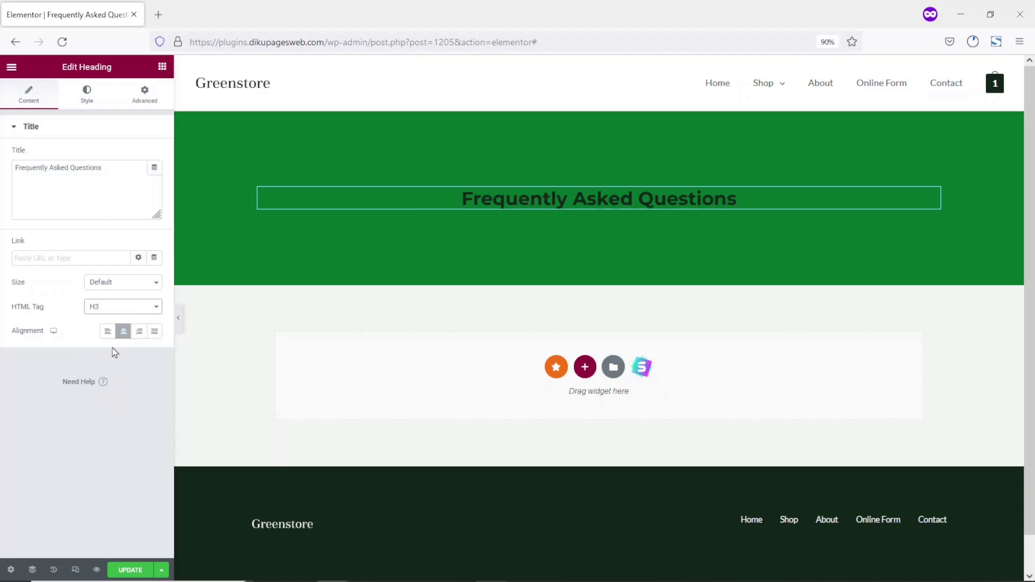
Set the heading's text color to the white global theme color
{"action": "left_click", "coordinate": [81, 95]}
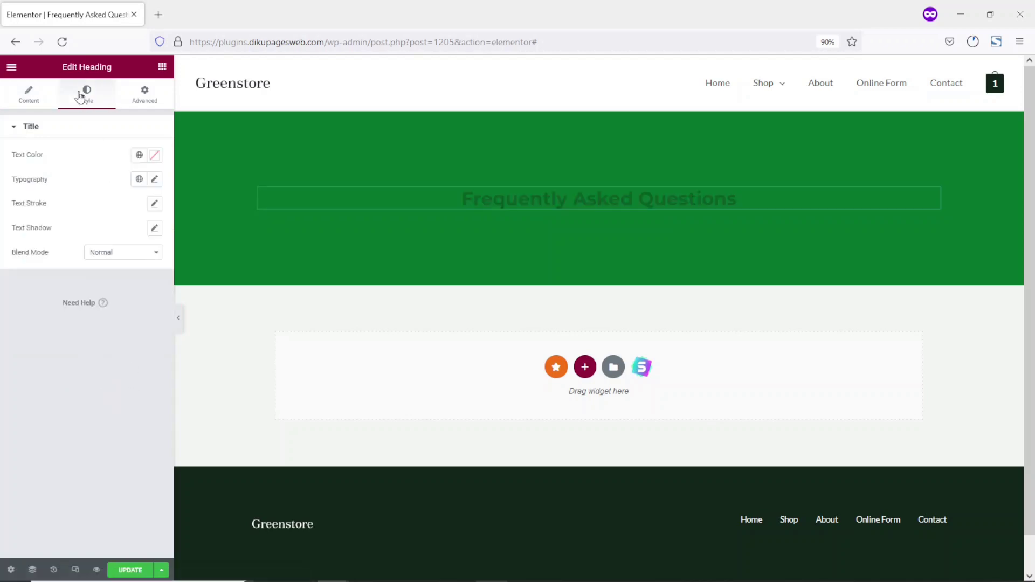
{"action": "left_click", "coordinate": [154, 155]}
{"action": "left_click", "coordinate": [139, 157]}
{"action": "scroll", "coordinate": [95, 275], "scroll_direction": "down", "scroll_amount": 3}
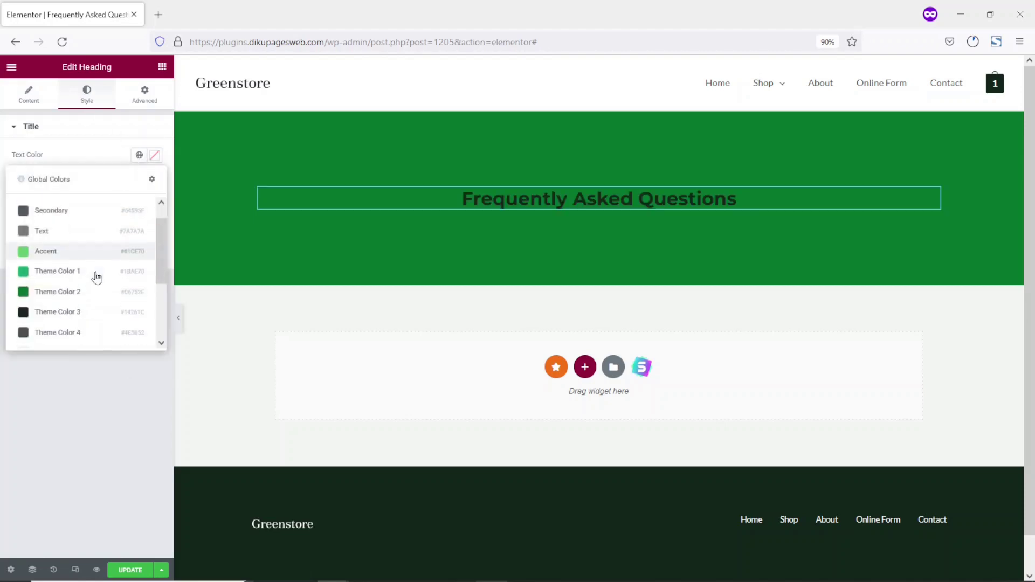
{"action": "left_click", "coordinate": [63, 273]}
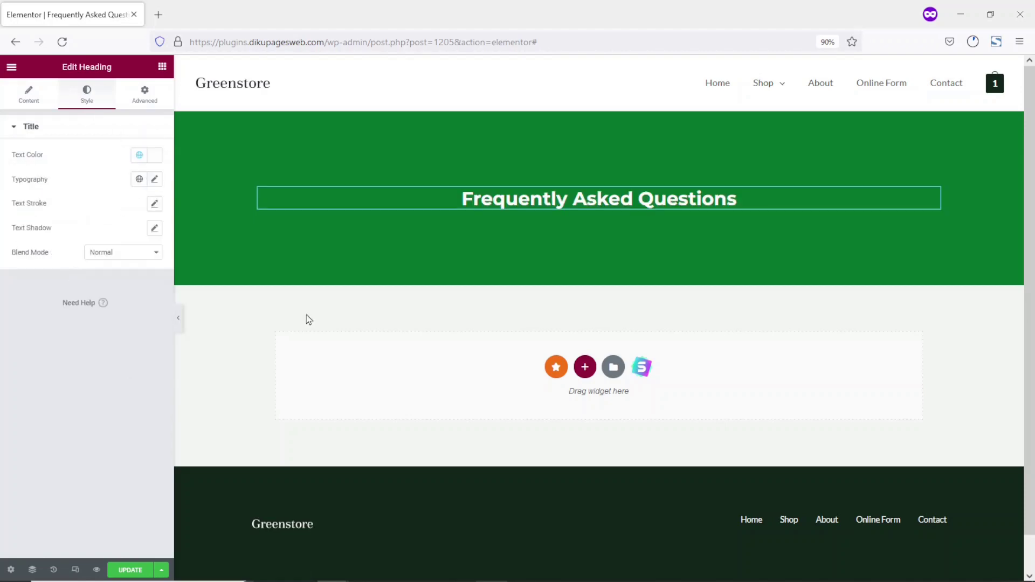
Add a new single-column section below the green heading section
{"action": "scroll", "coordinate": [467, 271], "scroll_direction": "down", "scroll_amount": 1}
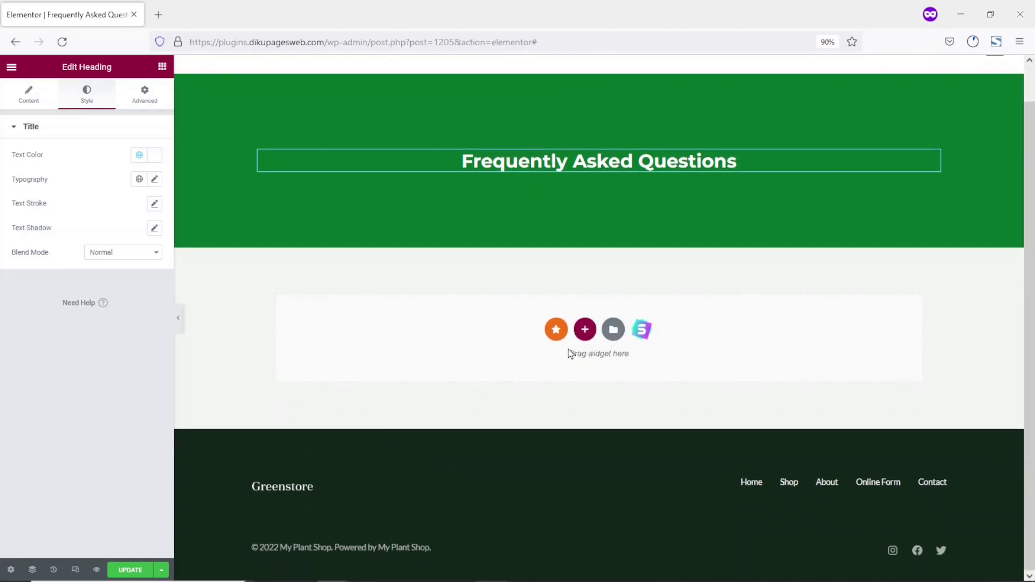
{"action": "left_click", "coordinate": [585, 330]}
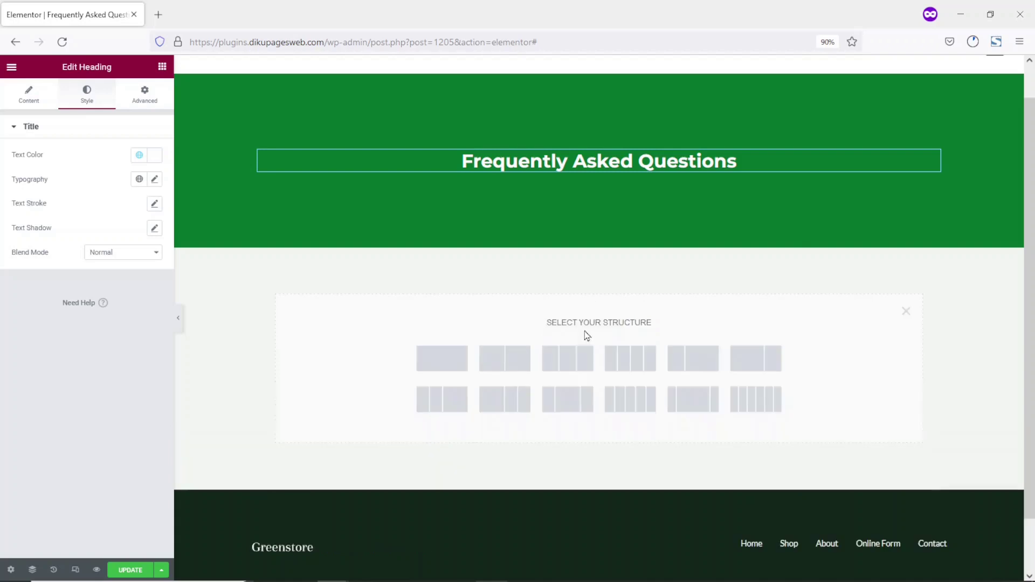
{"action": "left_click", "coordinate": [453, 363]}
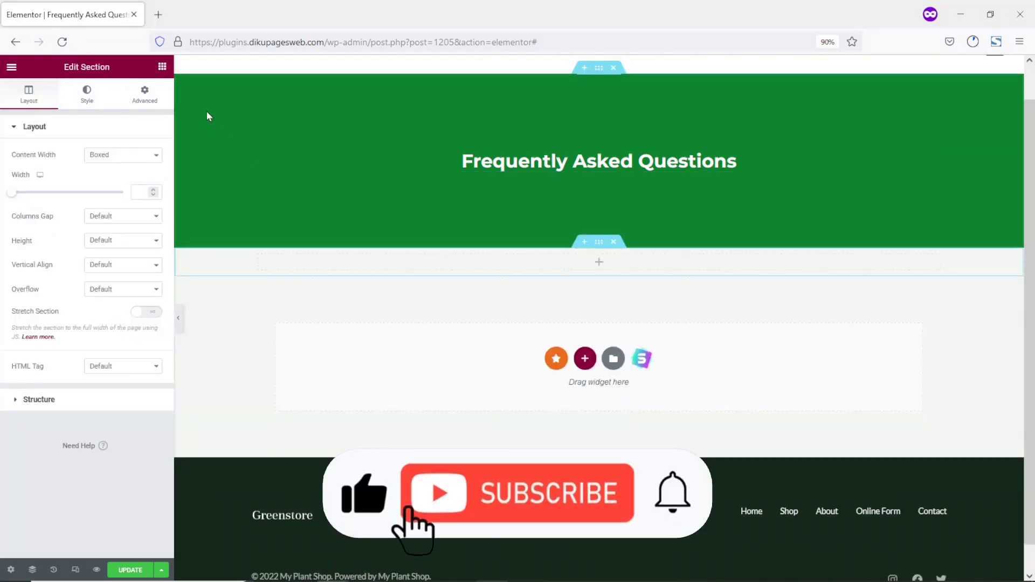
Search the widgets for "accordion" and place the Accordion widget in the new empty section
{"action": "left_click", "coordinate": [161, 67]}
{"action": "left_click", "coordinate": [125, 106]}
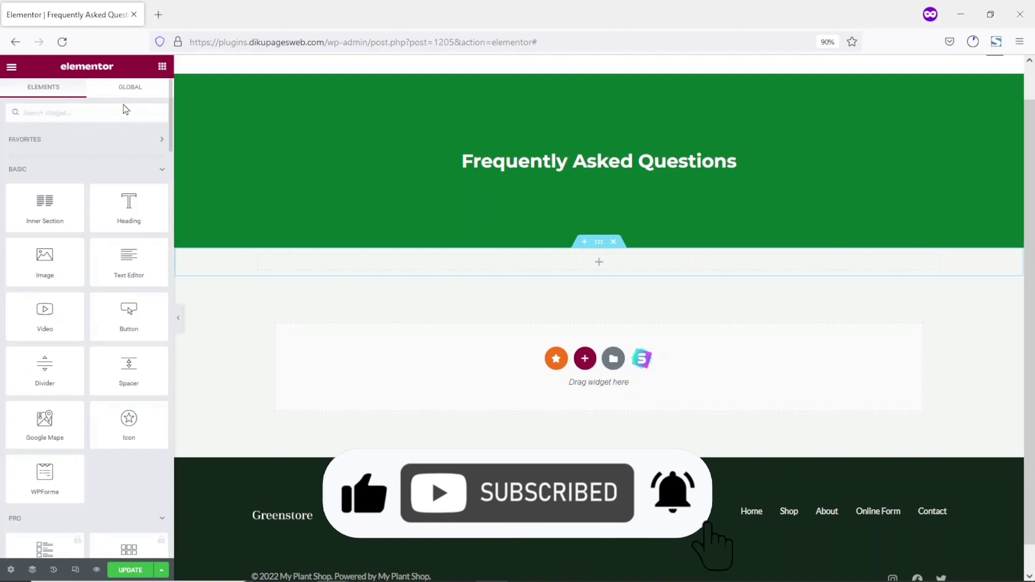
{"action": "type", "text": "accordion"}
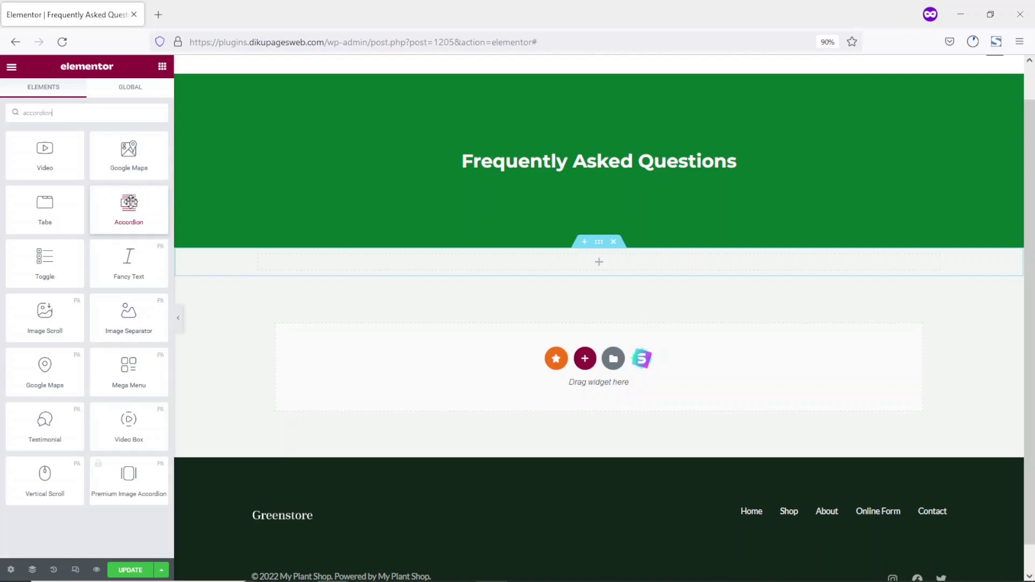
{"action": "left_click_drag", "start_coordinate": [117, 214], "coordinate": [448, 265]}
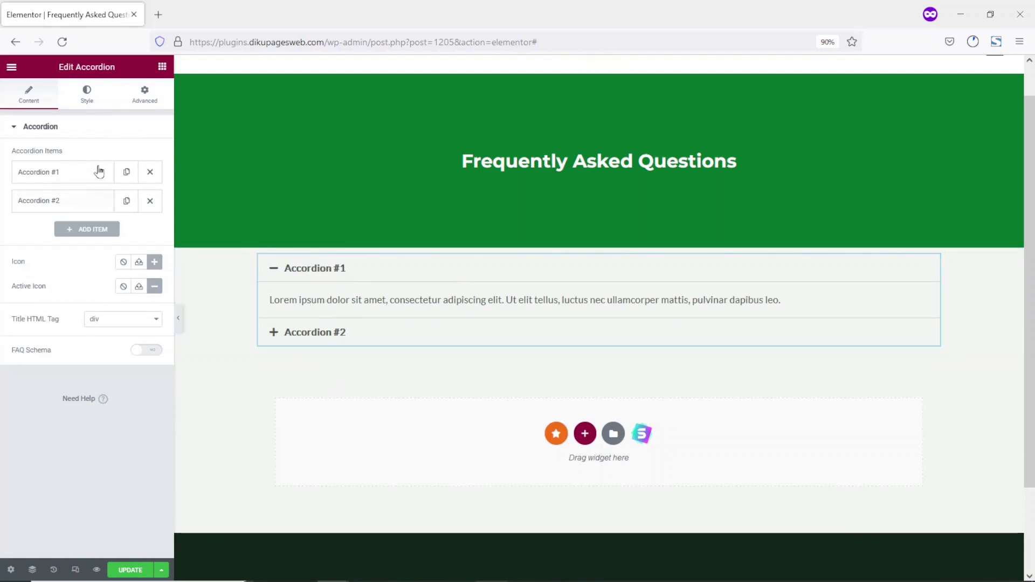
{"action": "left_click", "coordinate": [127, 201]}
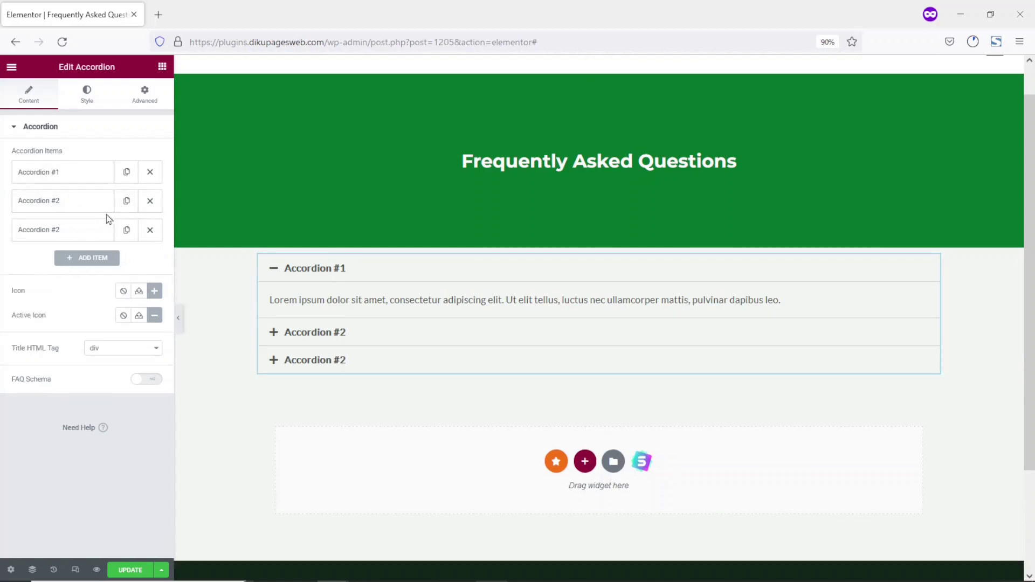
{"action": "left_click", "coordinate": [87, 259]}
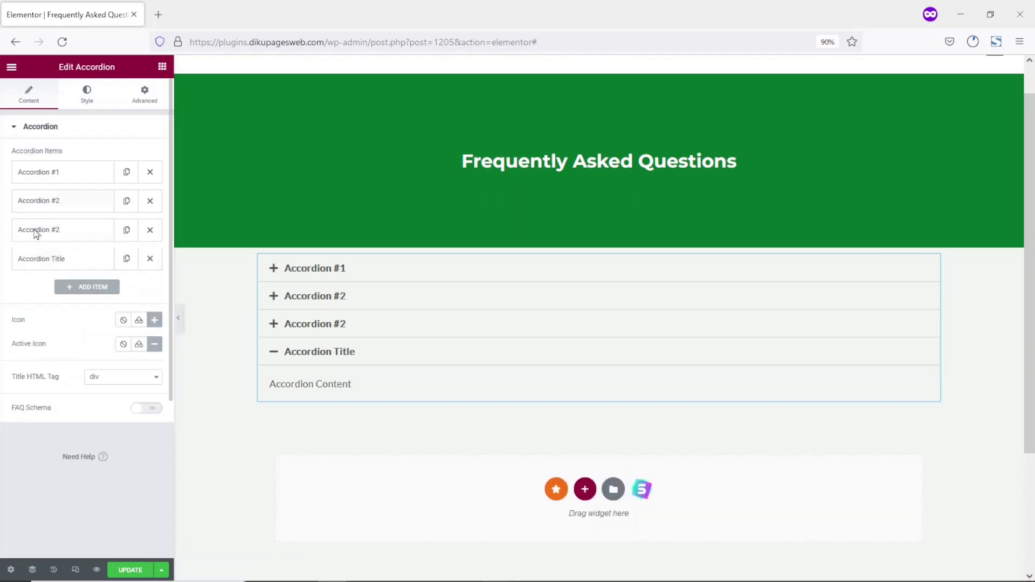
{"action": "left_click", "coordinate": [150, 262]}
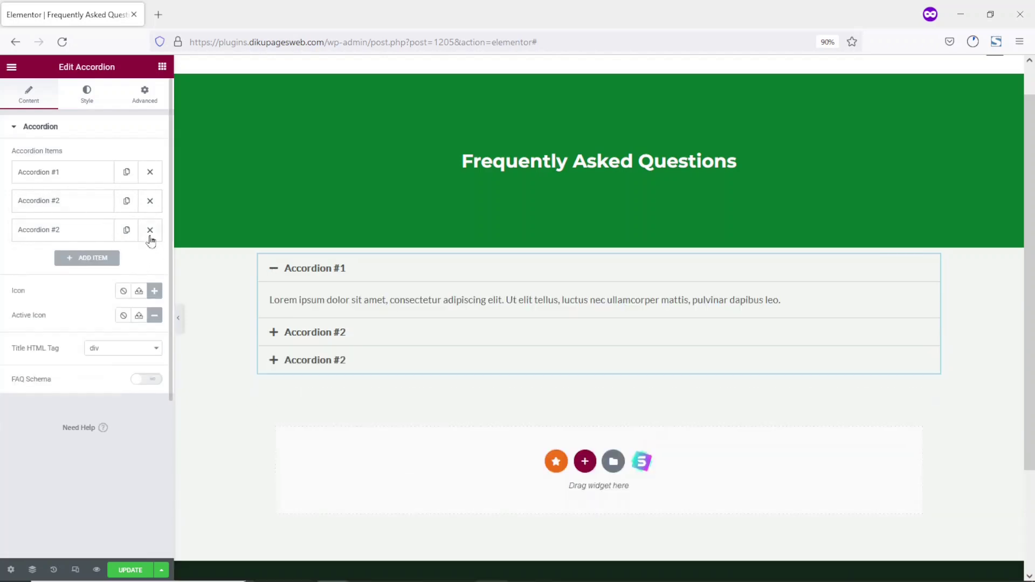
{"action": "left_click", "coordinate": [150, 231]}
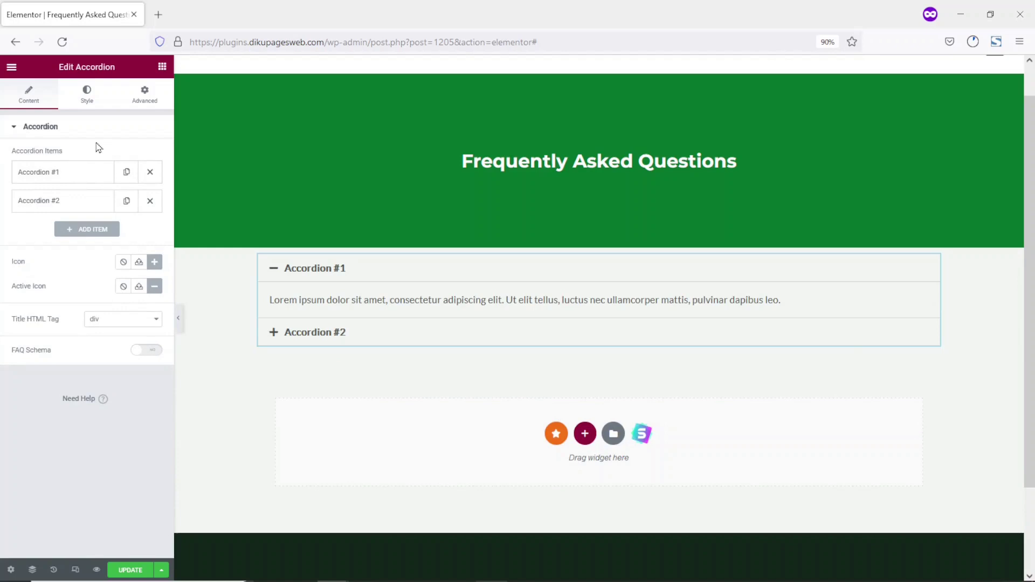
Replace the first accordion item's title with "How long does it take to build a website?"
{"action": "left_click", "coordinate": [72, 174]}
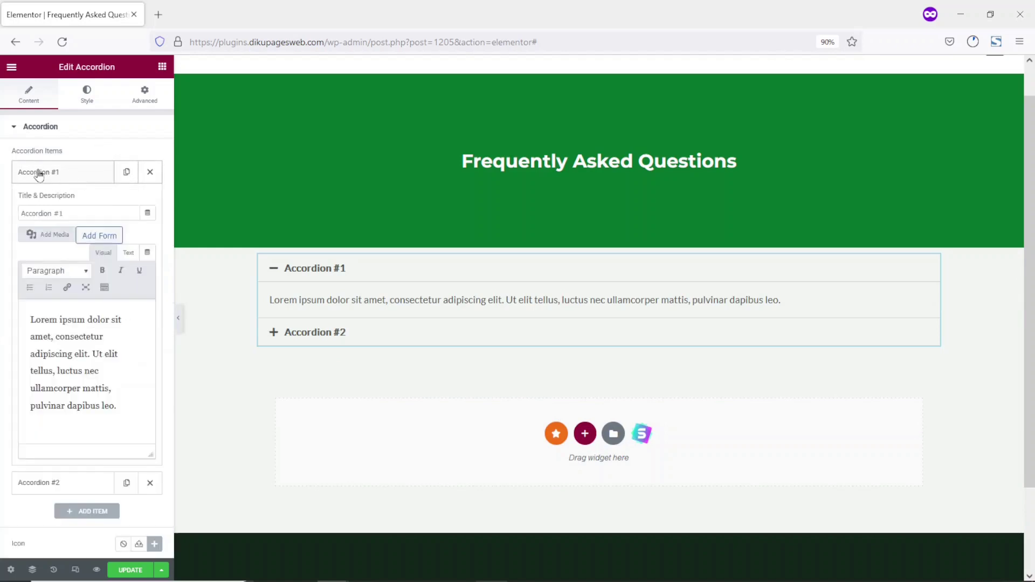
{"action": "left_click_drag", "start_coordinate": [78, 210], "coordinate": [18, 205]}
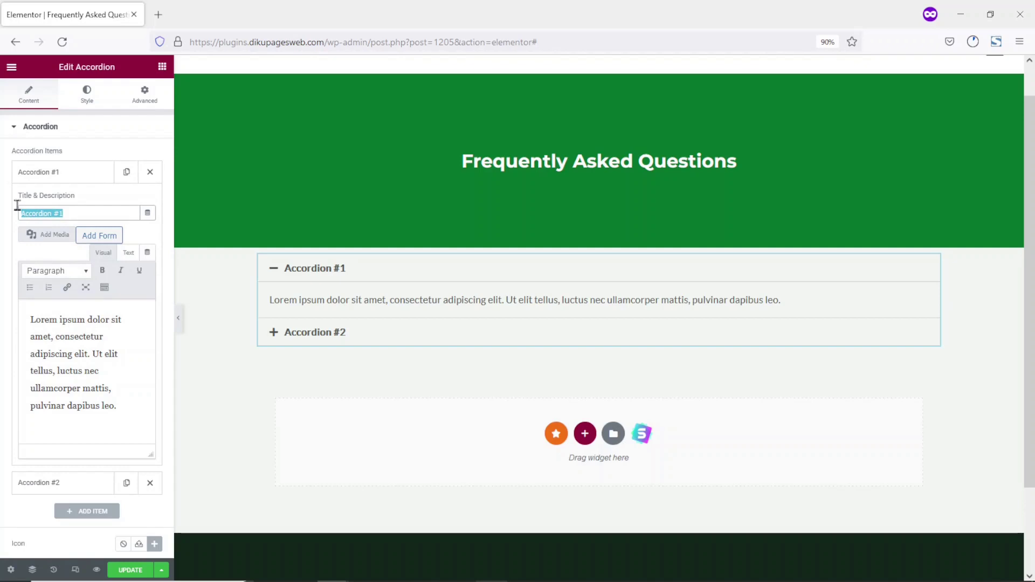
{"action": "key", "text": "BackSpace"}
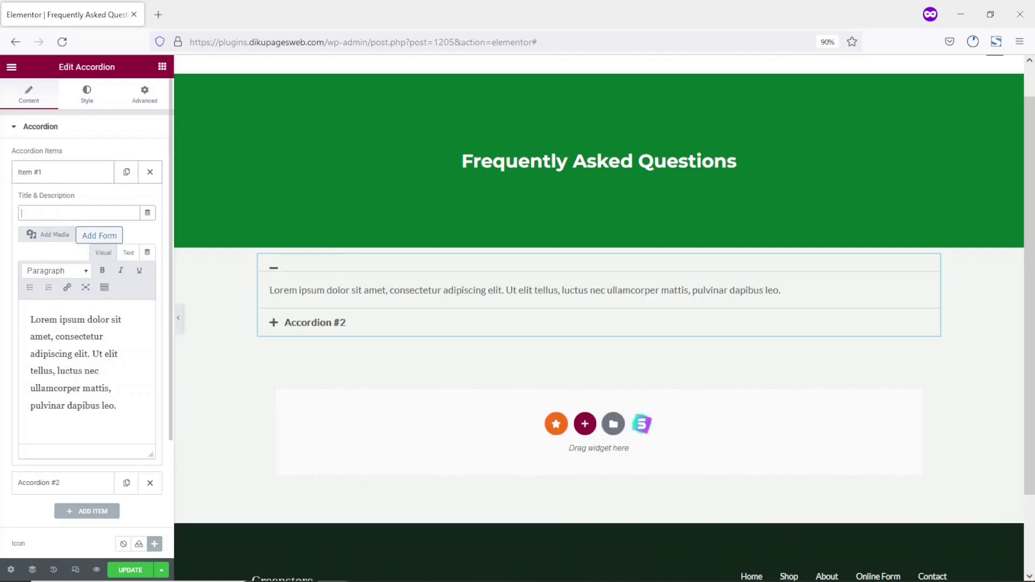
{"action": "type", "text": "How long does it take to build a website?"}
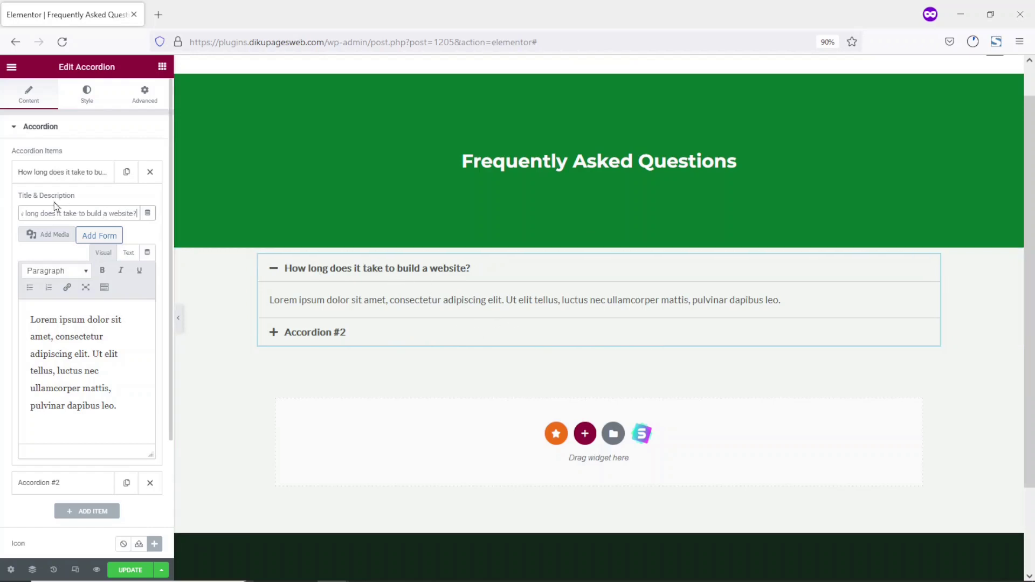
Set the first answer to "This completely depends on what you need. It takes longer to build a 1000 page megasite than a smaller eight page brochure website."
{"action": "left_click", "coordinate": [119, 405]}
{"action": "key", "text": "ctrl+a"}
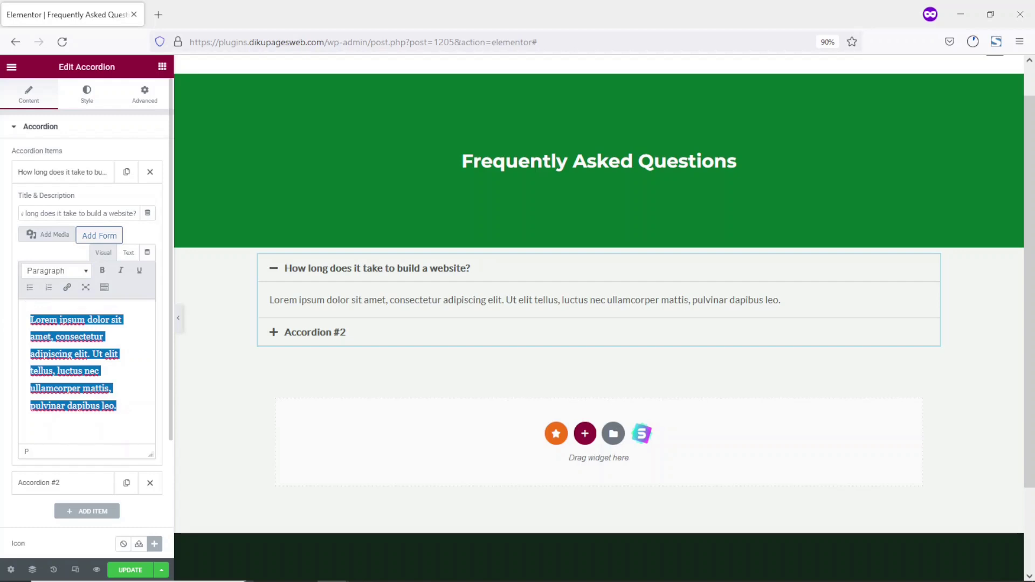
{"action": "key", "text": "BackSpace"}
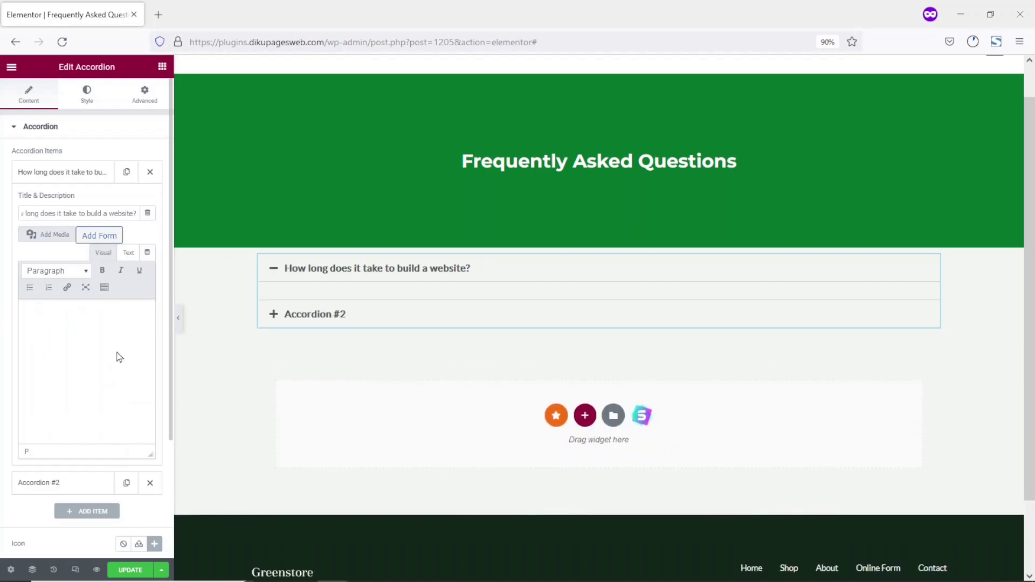
{"action": "type", "text": "This completely depends on what you need. It takes longer to build a 1000 page megasite than a smaller eight page brochure website."}
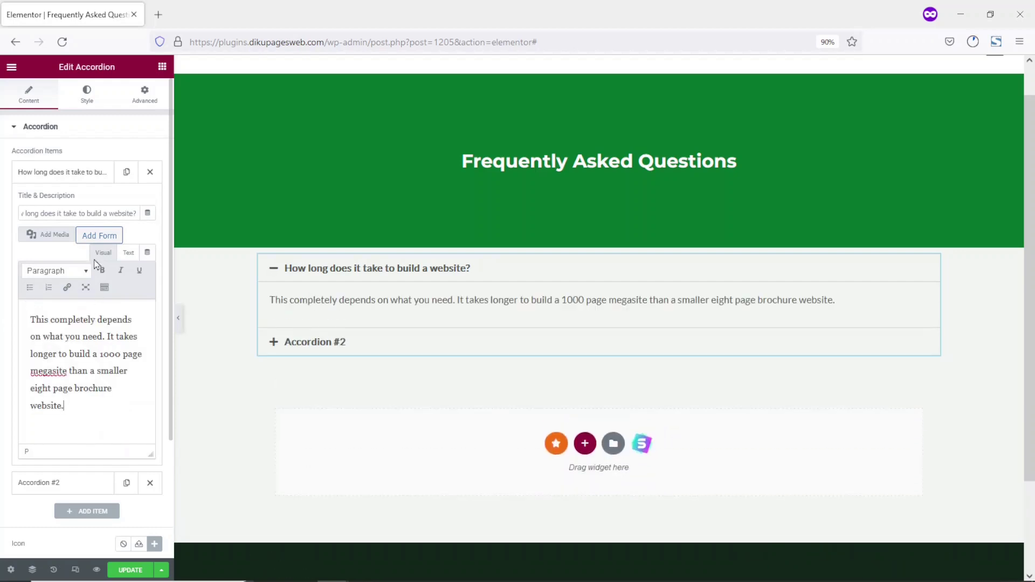
{"action": "left_click", "coordinate": [66, 173]}
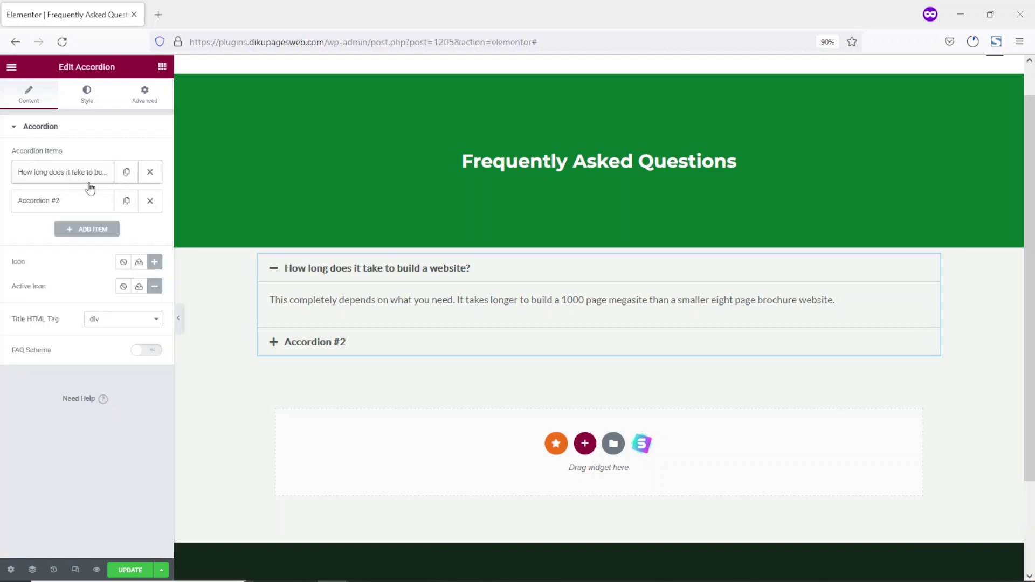
Replace the second accordion item's title with "What size companies do you produce web designs for?"
{"action": "left_click", "coordinate": [56, 204]}
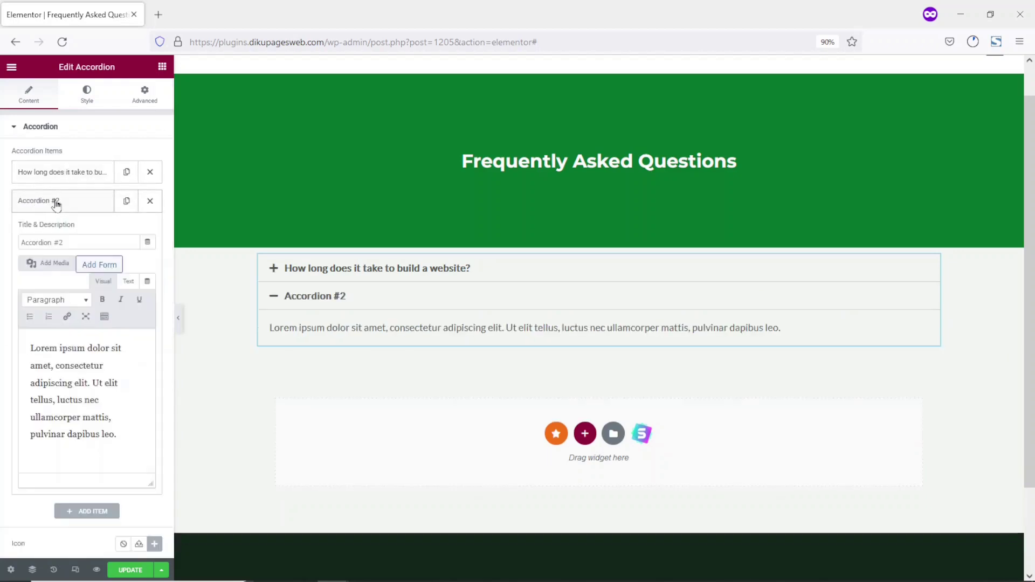
{"action": "left_click_drag", "start_coordinate": [79, 243], "coordinate": [2, 234]}
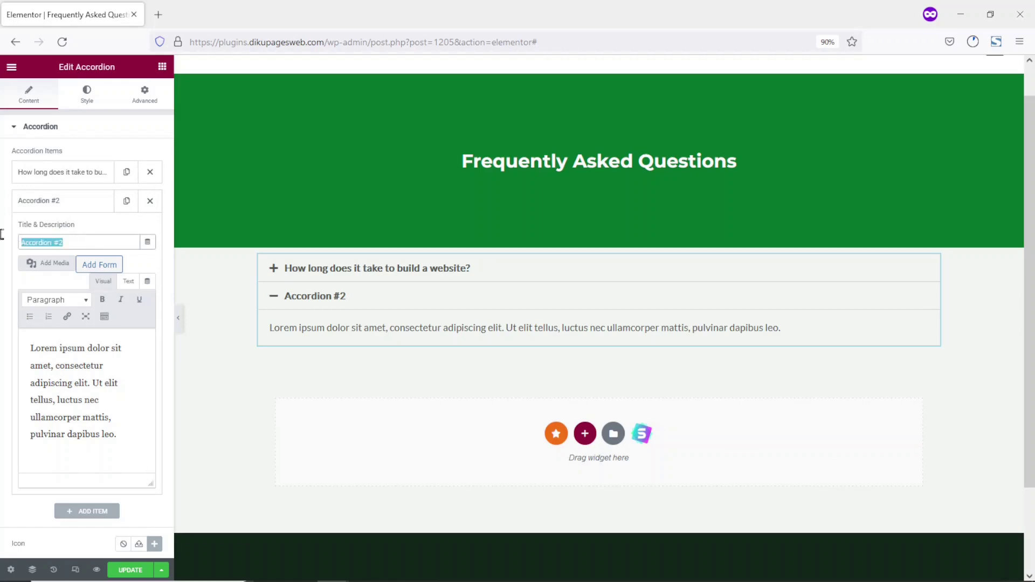
{"action": "key", "text": "BackSpace"}
{"action": "type", "text": "What size companies do you produce web designs for?"}
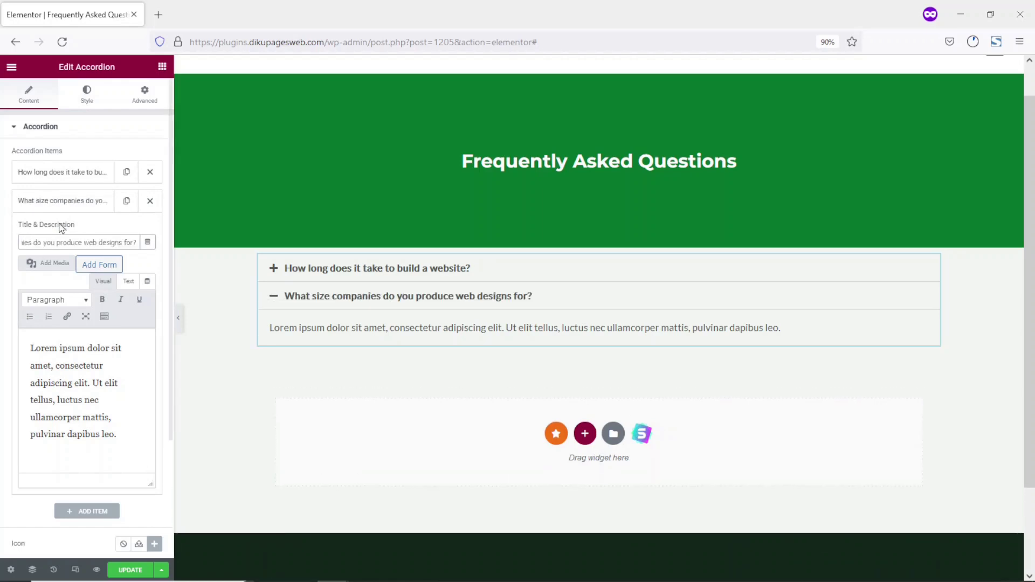
Replace the second item's placeholder answer with the pasted text beginning "We like to work with all sorts and sizes of businesses and individuals"
{"action": "left_click_drag", "start_coordinate": [128, 435], "coordinate": [30, 334]}
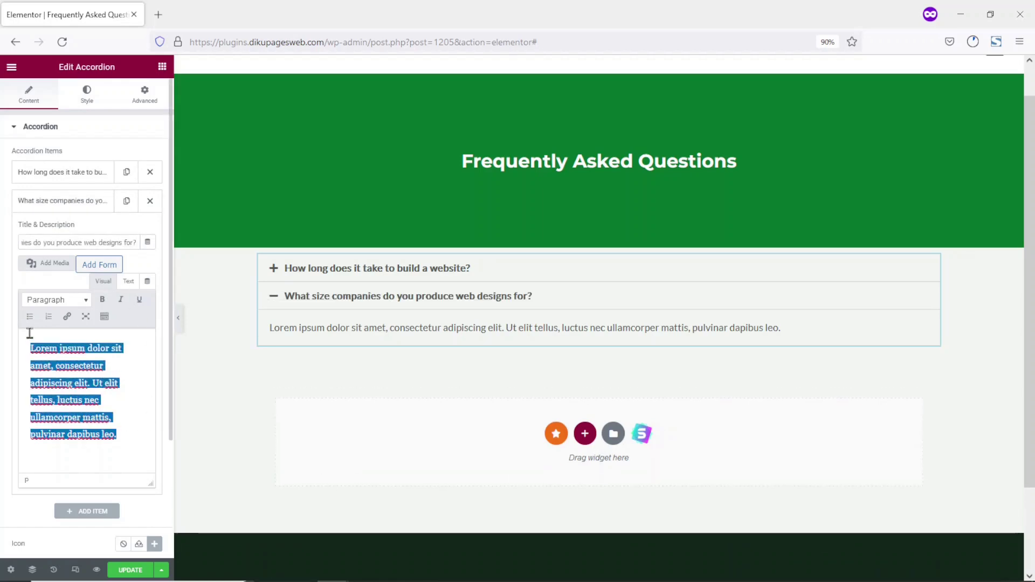
{"action": "key", "text": "BackSpace"}
{"action": "key", "text": "ctrl+v"}
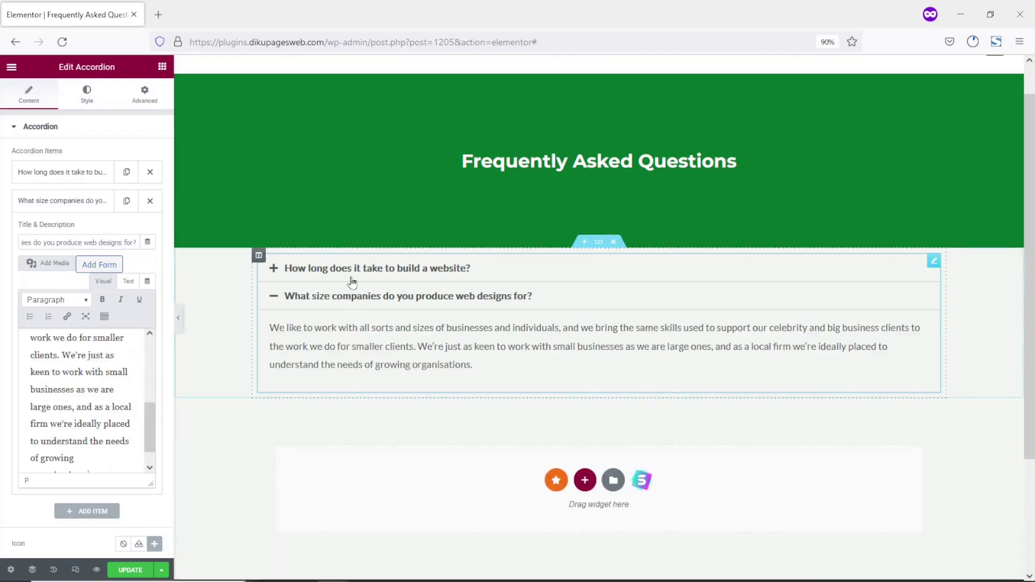
Expand the two questions alternately on the page to check how the accordion opens and closes
{"action": "left_click", "coordinate": [353, 270]}
{"action": "left_click", "coordinate": [346, 342]}
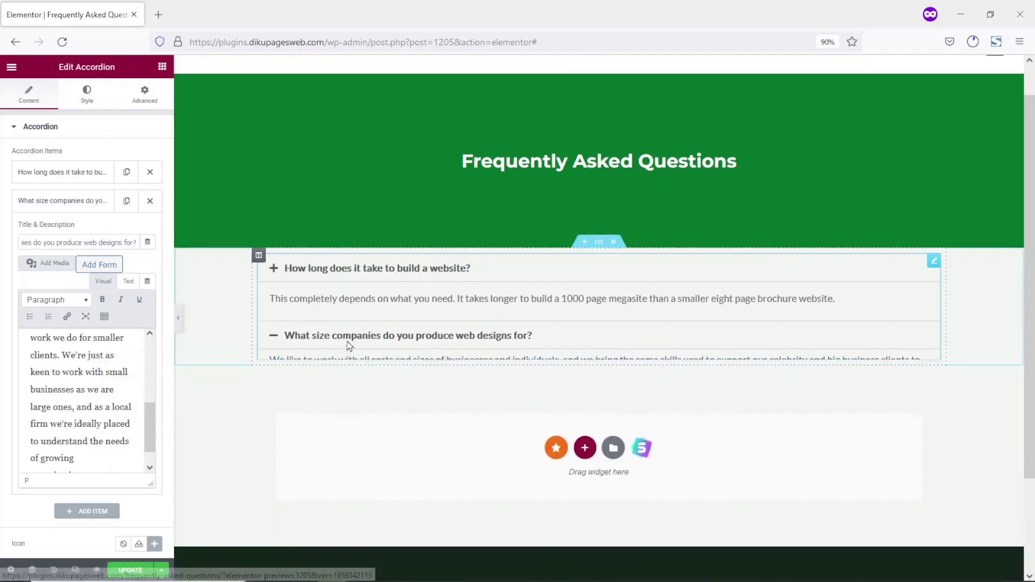
{"action": "left_click", "coordinate": [343, 268]}
{"action": "left_click", "coordinate": [342, 341]}
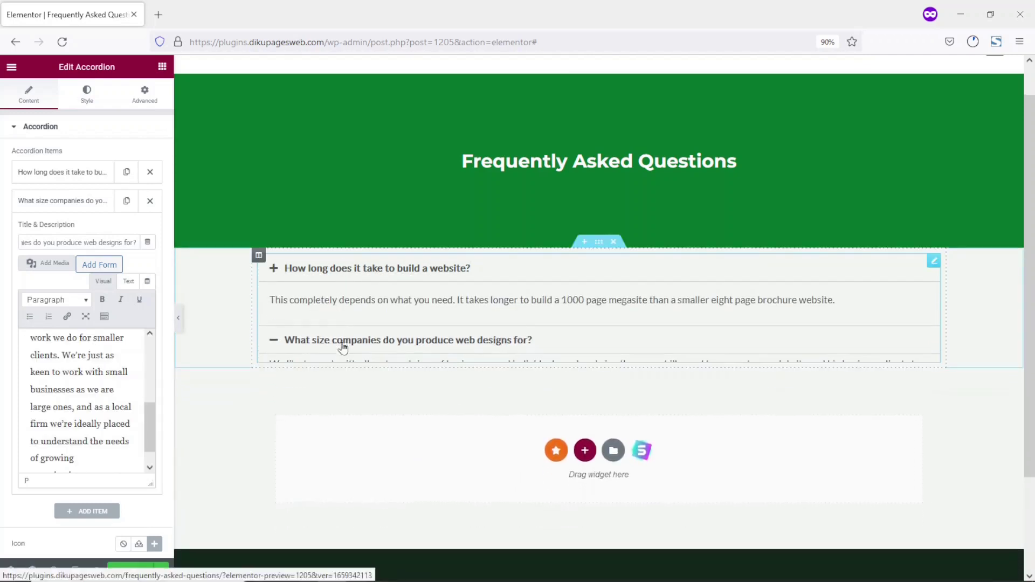
{"action": "left_click", "coordinate": [347, 270]}
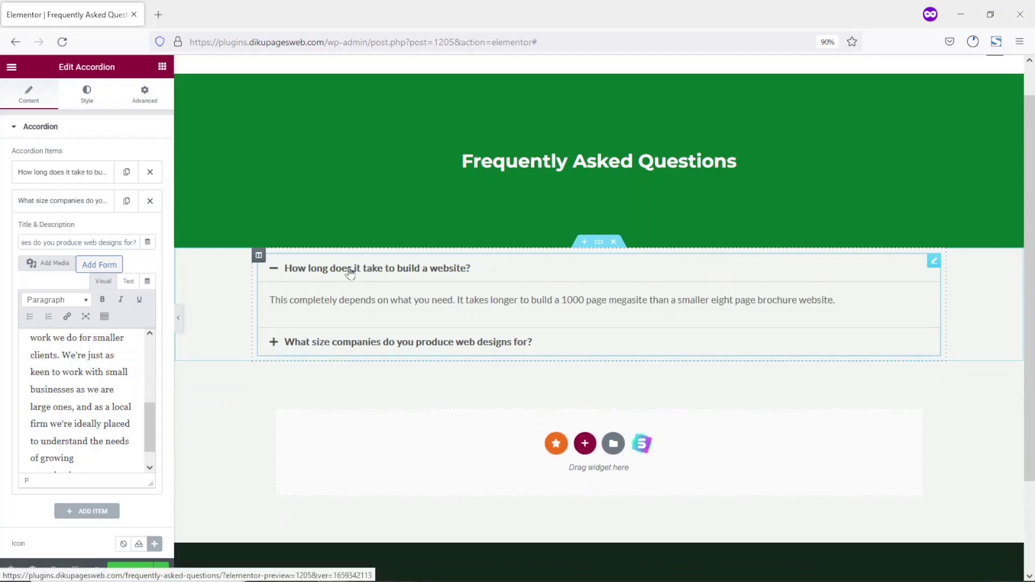
{"action": "left_click", "coordinate": [381, 341]}
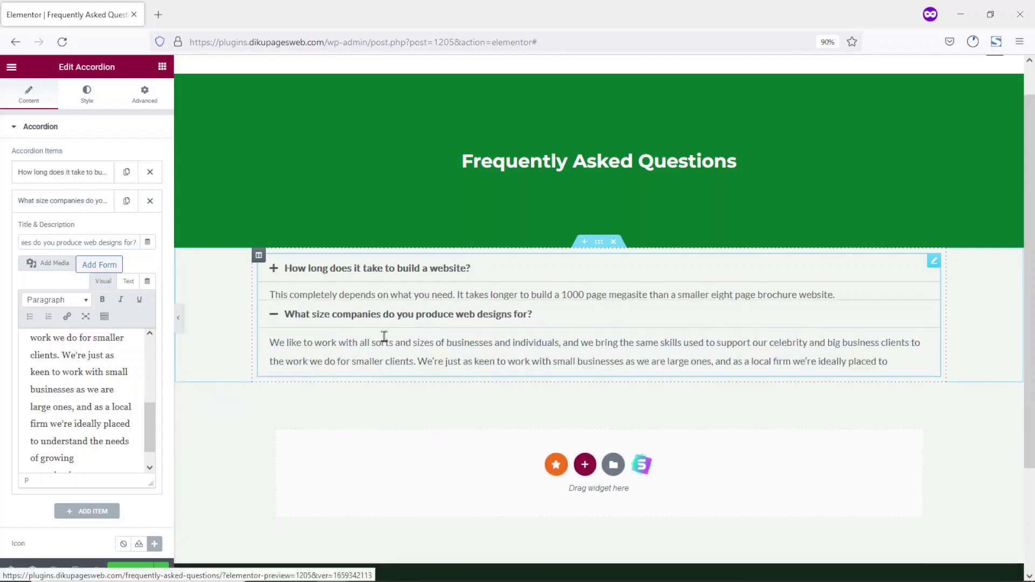
Add a third accordion item titled "Do you redesign existing websites?"
{"action": "left_click", "coordinate": [73, 203]}
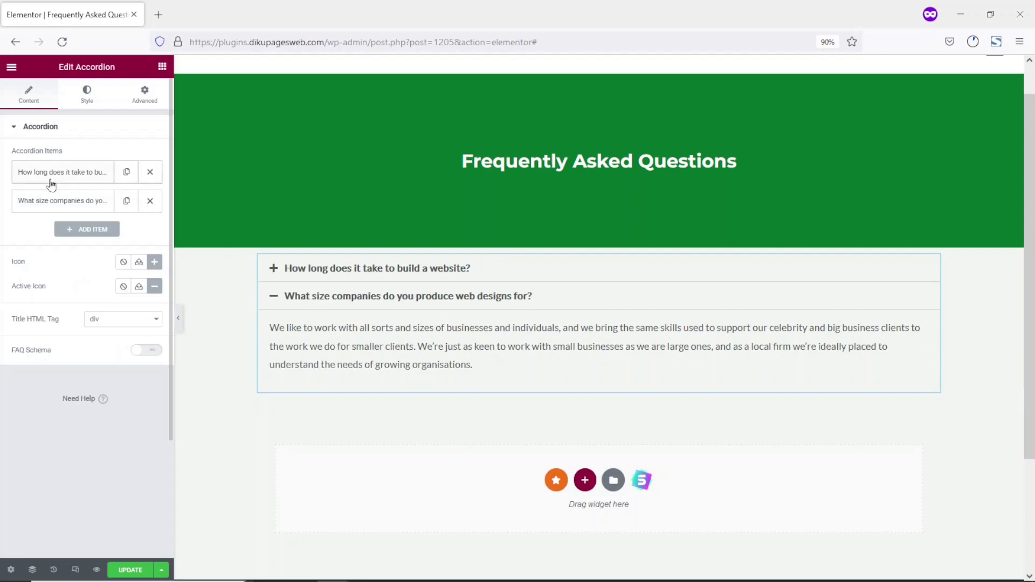
{"action": "left_click", "coordinate": [82, 230]}
{"action": "left_click_drag", "start_coordinate": [83, 270], "coordinate": [1, 244]}
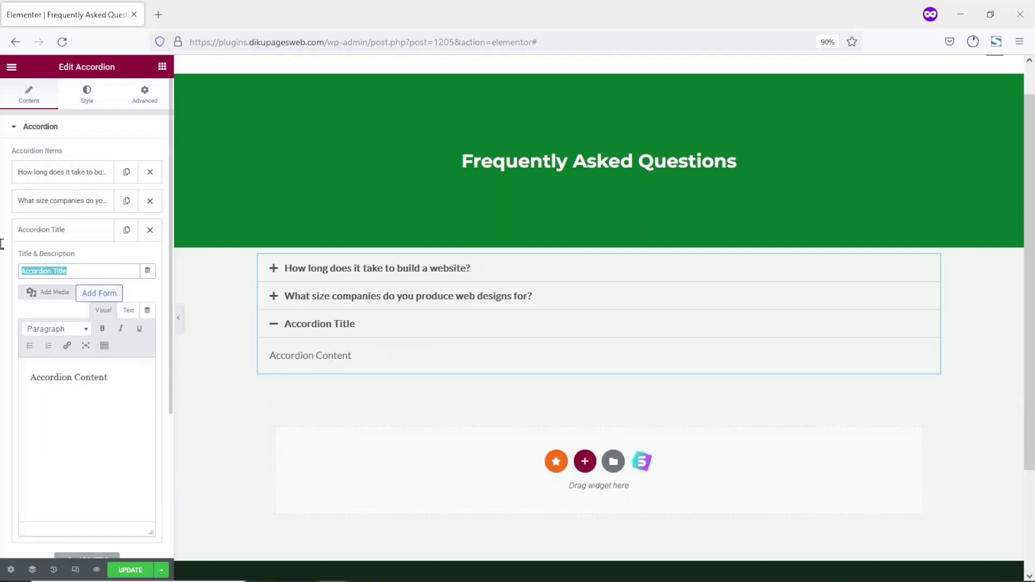
{"action": "key", "text": "BackSpace"}
{"action": "type", "text": "Do you redesign existing websites?"}
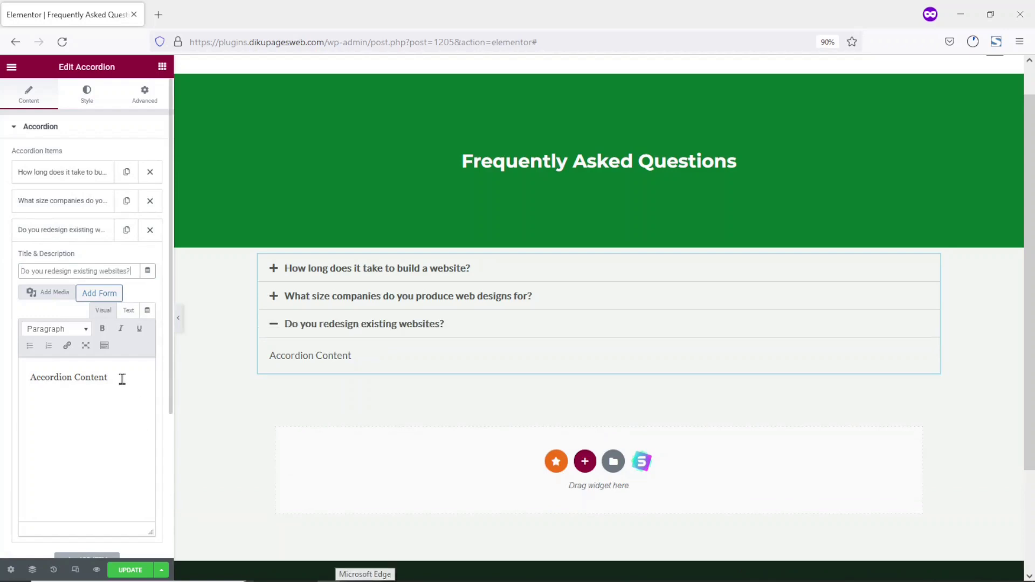
Replace the third item's placeholder answer with the text running from "We certainly can do!" to "success from your ROI point of view."
{"action": "left_click_drag", "start_coordinate": [122, 378], "coordinate": [14, 375]}
{"action": "type", "text": "We certainly can do! It's important to approach website redesigns sensitively to make sure your reasons for redesigning are valid. This will ensure the project is an overall success from your ROI point of view."}
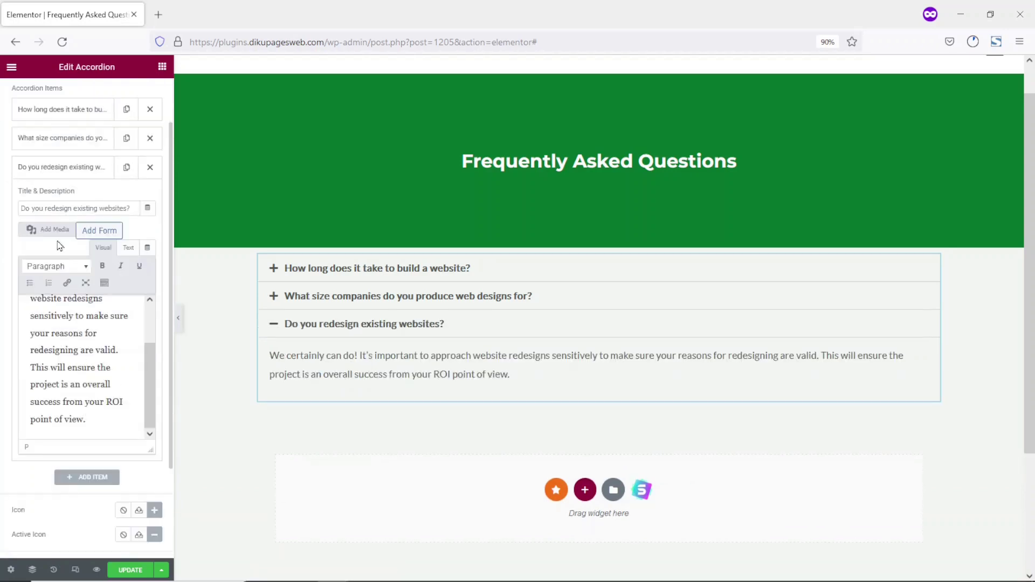
{"action": "left_click", "coordinate": [68, 167]}
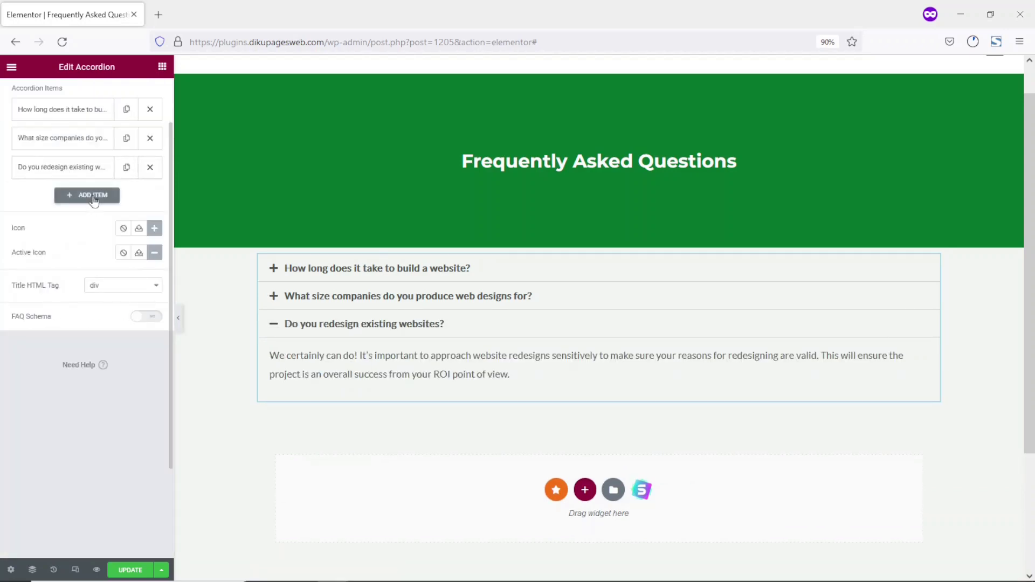
Add a fourth accordion item titled "Do you work internationally?"
{"action": "left_click", "coordinate": [80, 202]}
{"action": "left_click_drag", "start_coordinate": [91, 300], "coordinate": [2, 298]}
{"action": "type", "text": "Do you work internationally?"}
Replace the fourth item's placeholder answer with the text running from "Of course! With the advent of online conference tools" to "straight forward enough."
{"action": "left_click_drag", "start_coordinate": [114, 407], "coordinate": [2, 399]}
{"action": "type", "text": "Of course! With the advent of online conference tools such as Zoom, appear.in, and of course Skype, just to name a few, it makes working with businesses anywhere in the world straight forward enough."}
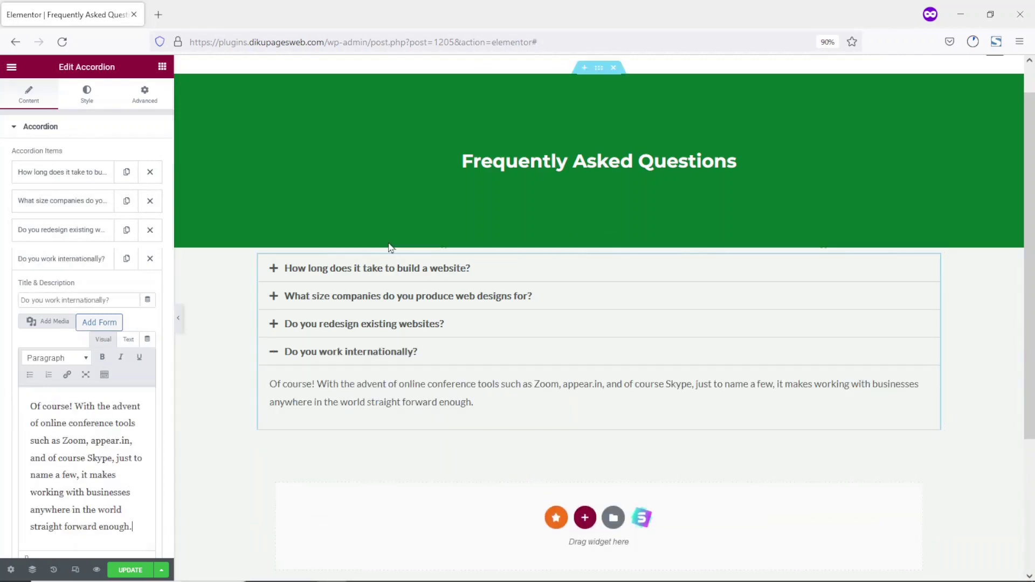
{"action": "left_click", "coordinate": [61, 259]}
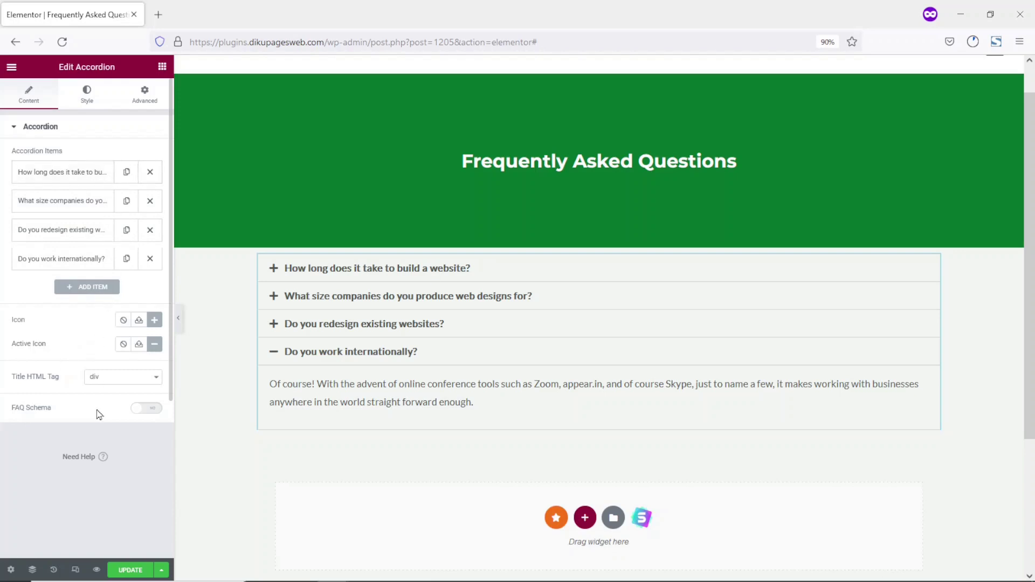
{"action": "key", "text": "ctrl+z"}
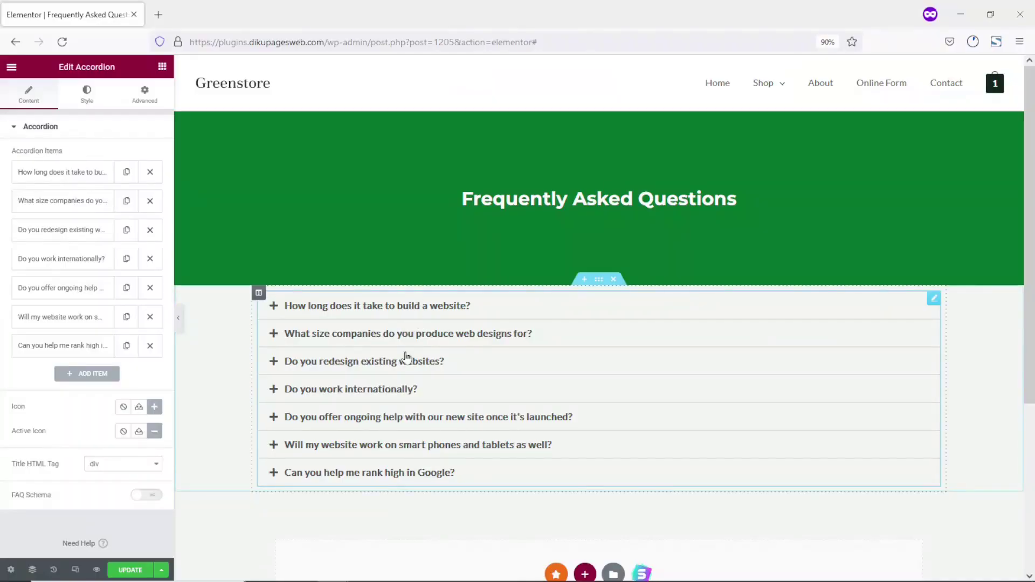
Expand the first accordion item and replace the accordion's plus icon with the recommended angle-down icon
{"action": "scroll", "coordinate": [408, 443], "scroll_direction": "down", "scroll_amount": 1}
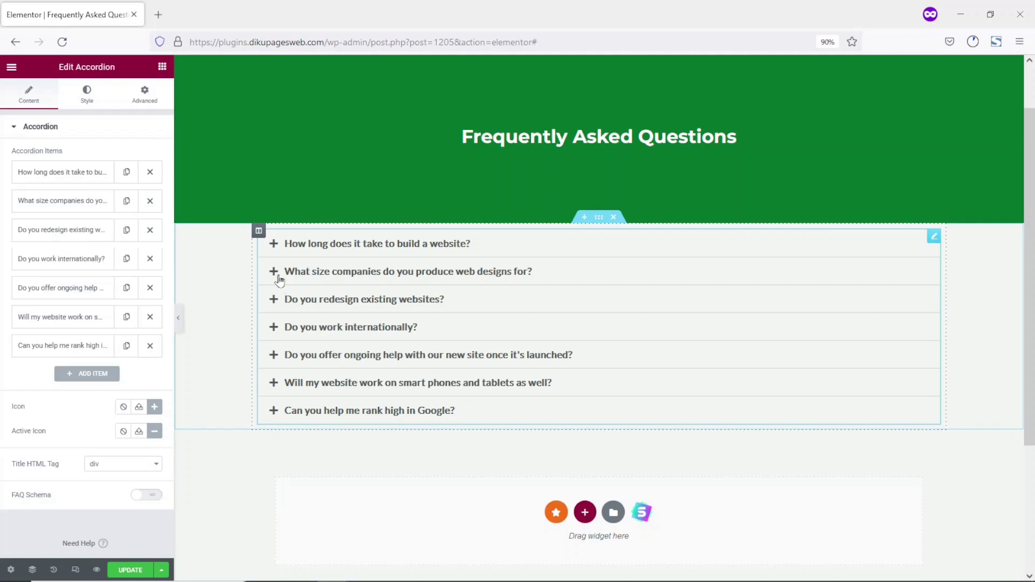
{"action": "left_click", "coordinate": [275, 247]}
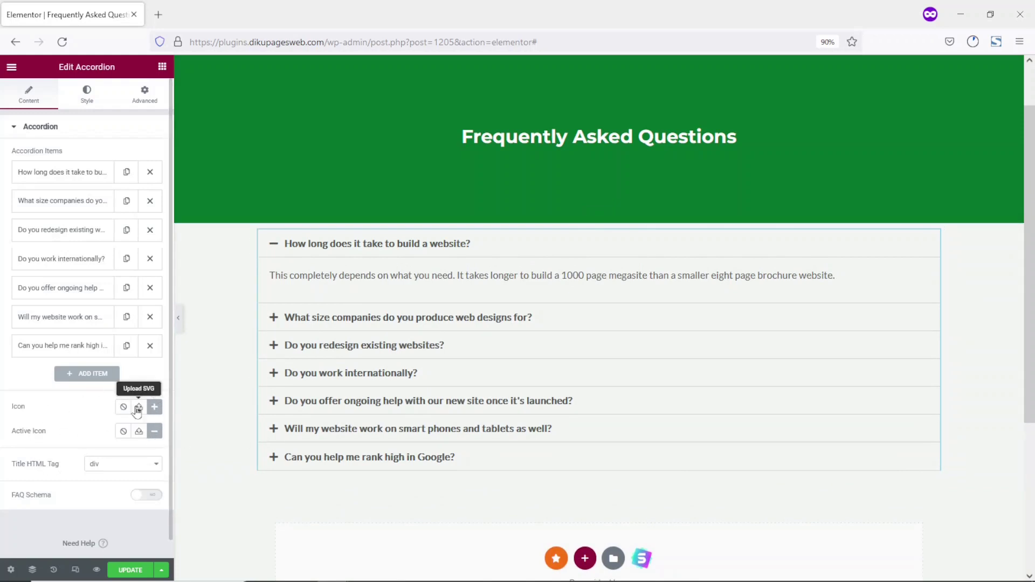
{"action": "left_click", "coordinate": [153, 407]}
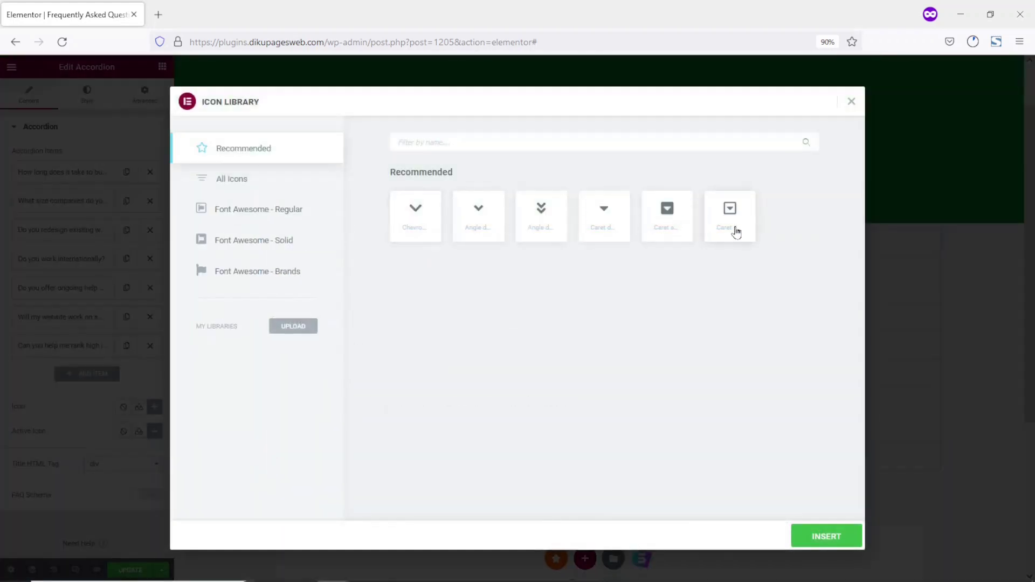
{"action": "left_click", "coordinate": [482, 213]}
{"action": "left_click", "coordinate": [797, 536]}
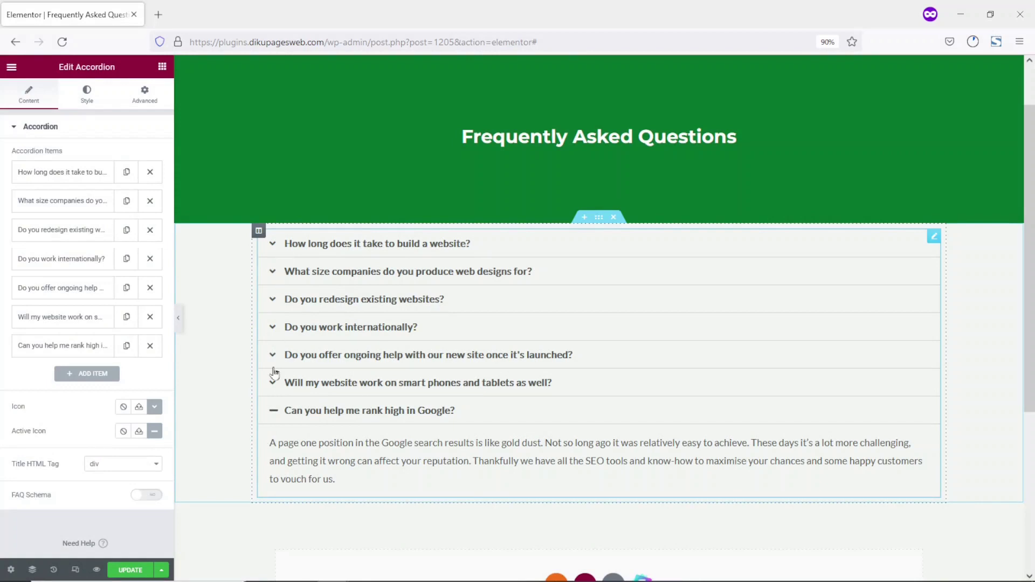
Try the accordion without an icon and reinsert the angle-down icon from the icon library
{"action": "left_click", "coordinate": [124, 408]}
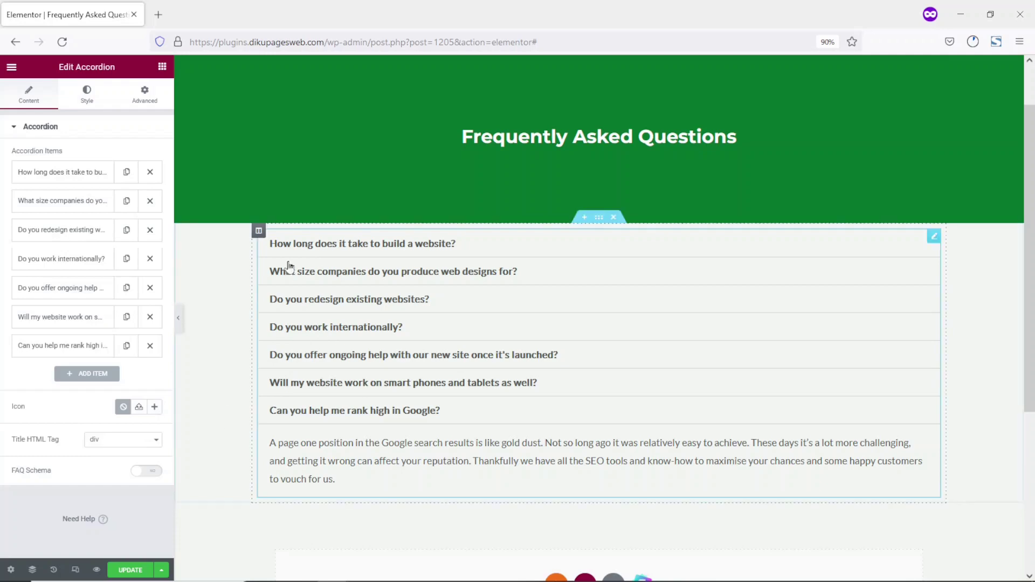
{"action": "left_click", "coordinate": [155, 409]}
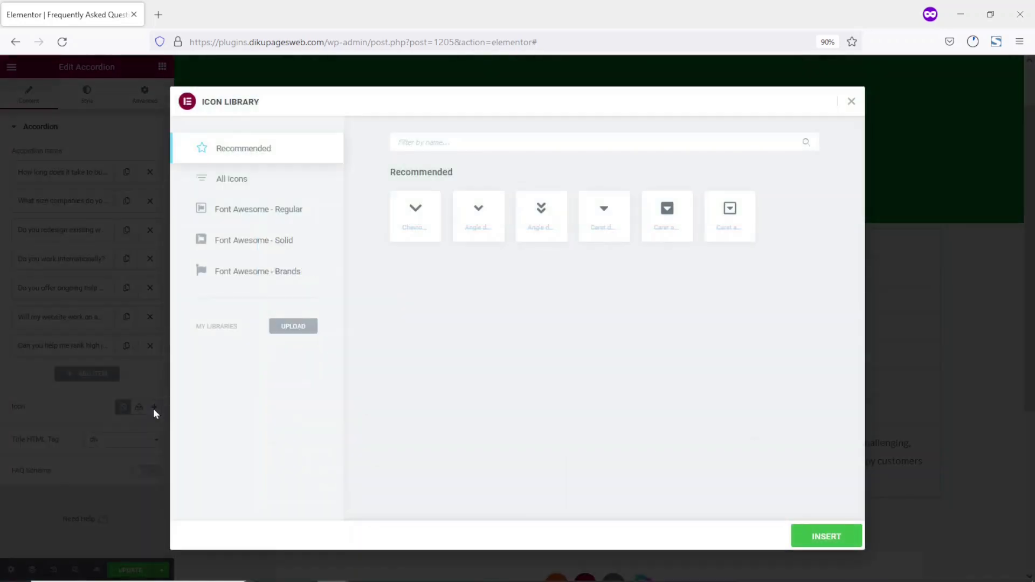
{"action": "left_click", "coordinate": [425, 218]}
{"action": "left_click", "coordinate": [480, 229]}
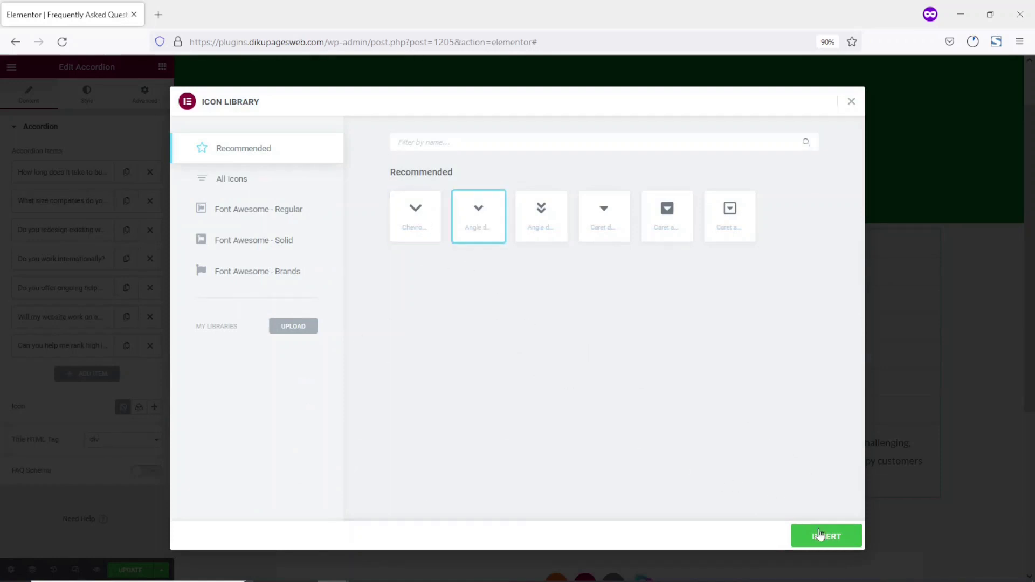
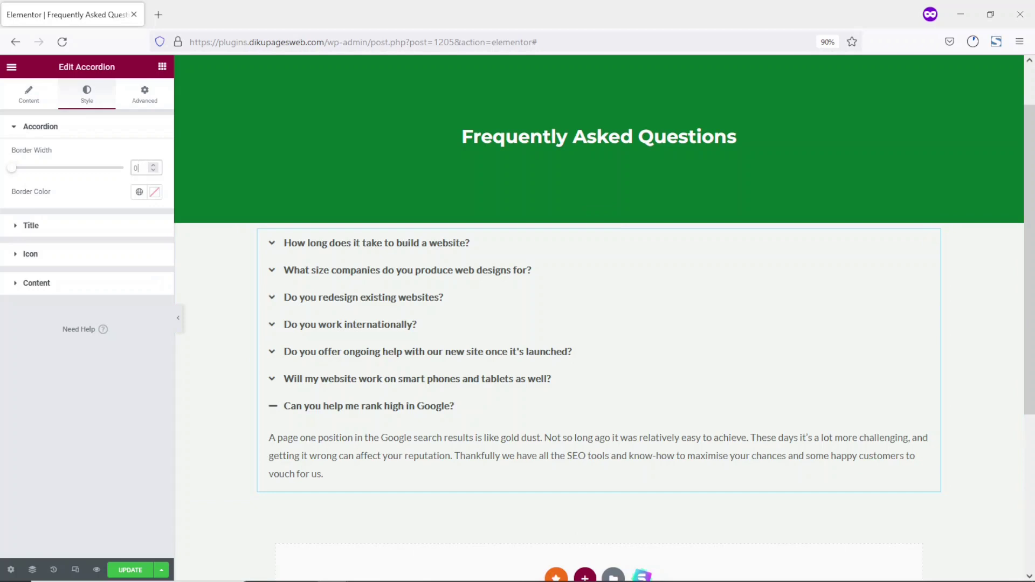
Clear the accordion's border width value
{"action": "key", "text": "BackSpace"}
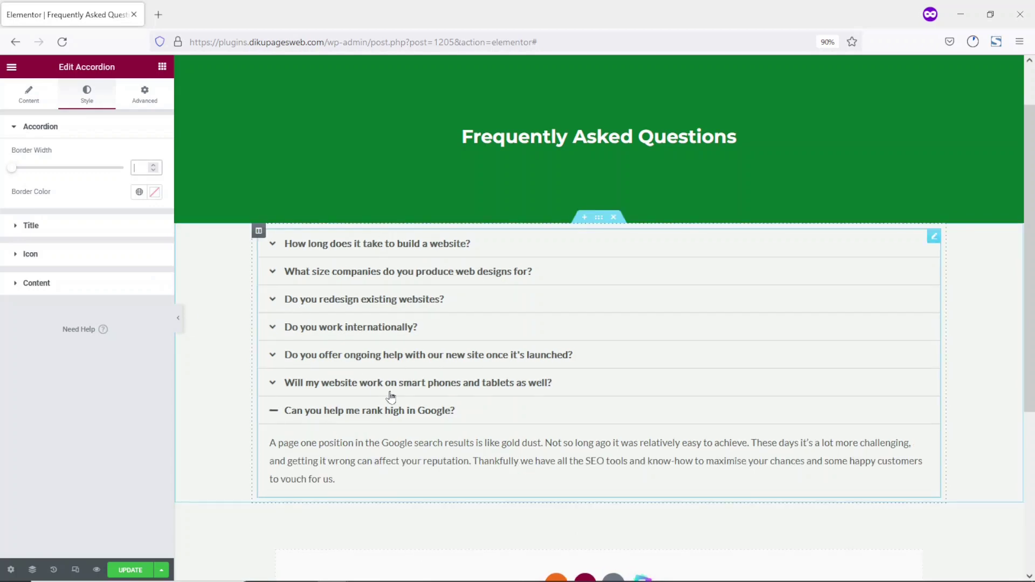
Try a turquoise border color on the accordion and reset it to the default
{"action": "left_click", "coordinate": [155, 192]}
{"action": "left_click_drag", "start_coordinate": [41, 290], "coordinate": [35, 288]}
{"action": "left_click", "coordinate": [86, 341]}
{"action": "left_click", "coordinate": [80, 272]}
{"action": "left_click", "coordinate": [130, 256]}
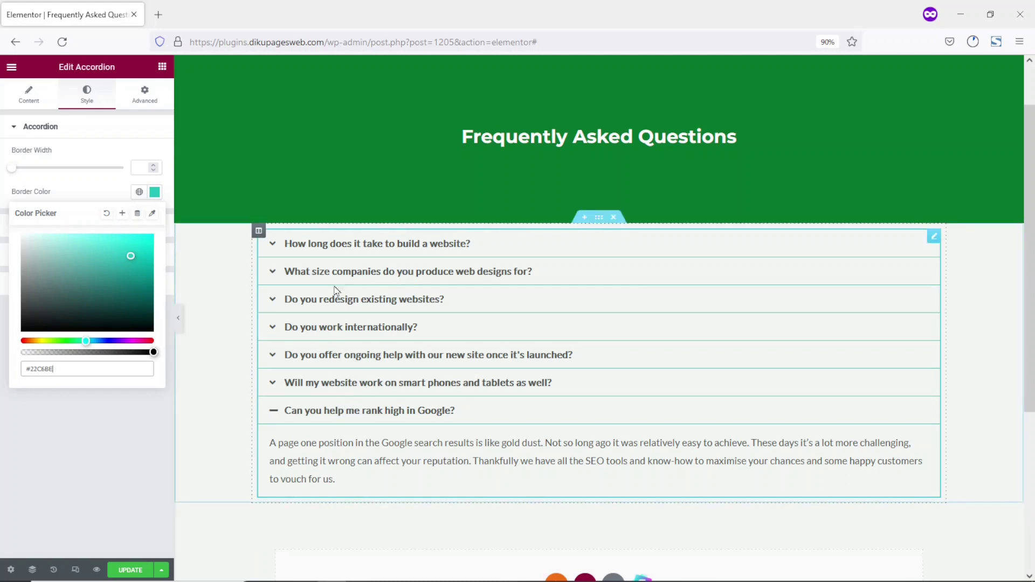
{"action": "left_click", "coordinate": [107, 215]}
{"action": "left_click", "coordinate": [154, 193]}
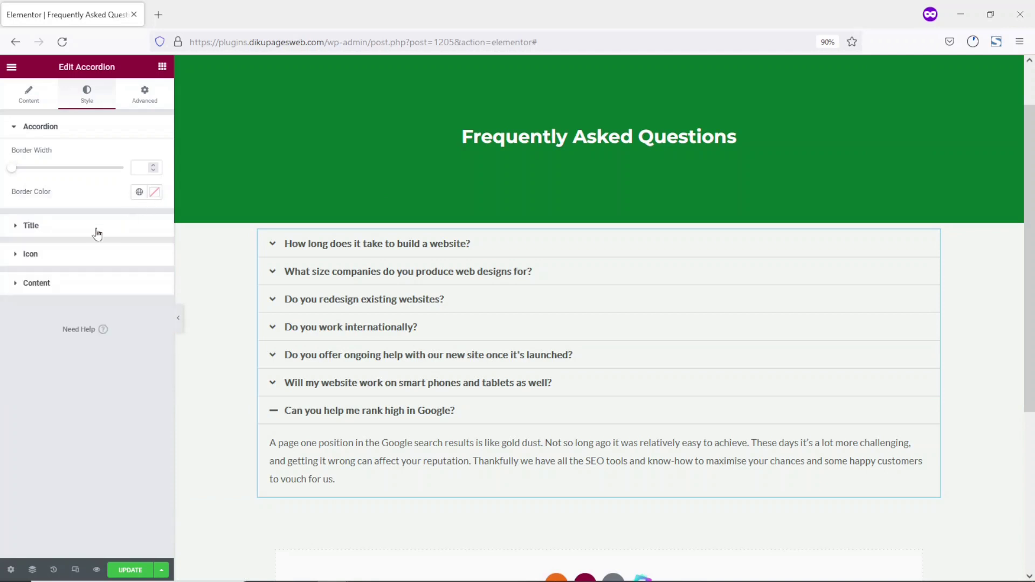
Try the blue Primary global color as the accordion title background, check it on expanded items, and reset it
{"action": "left_click", "coordinate": [32, 227]}
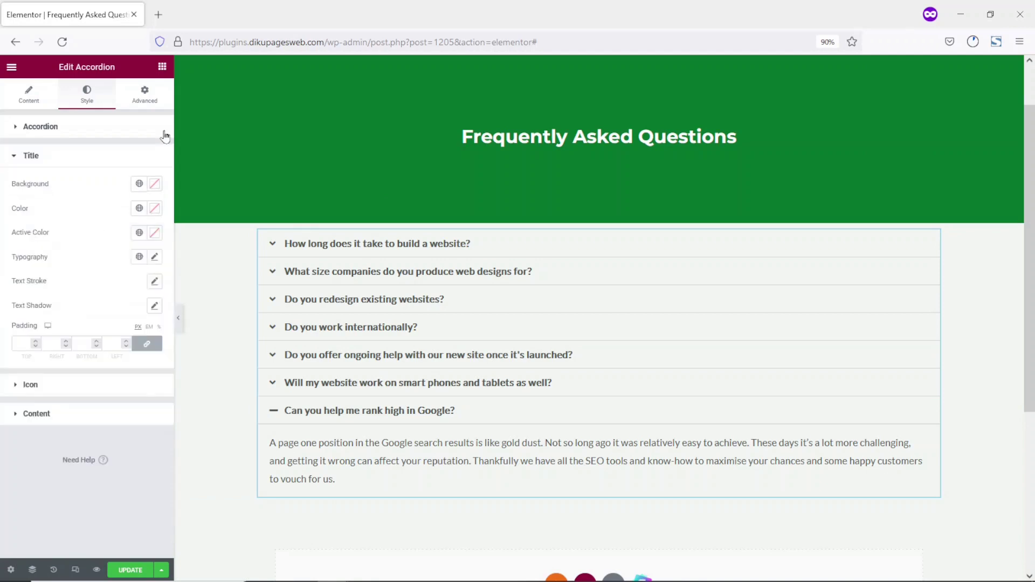
{"action": "left_click", "coordinate": [139, 184]}
{"action": "left_click", "coordinate": [57, 243]}
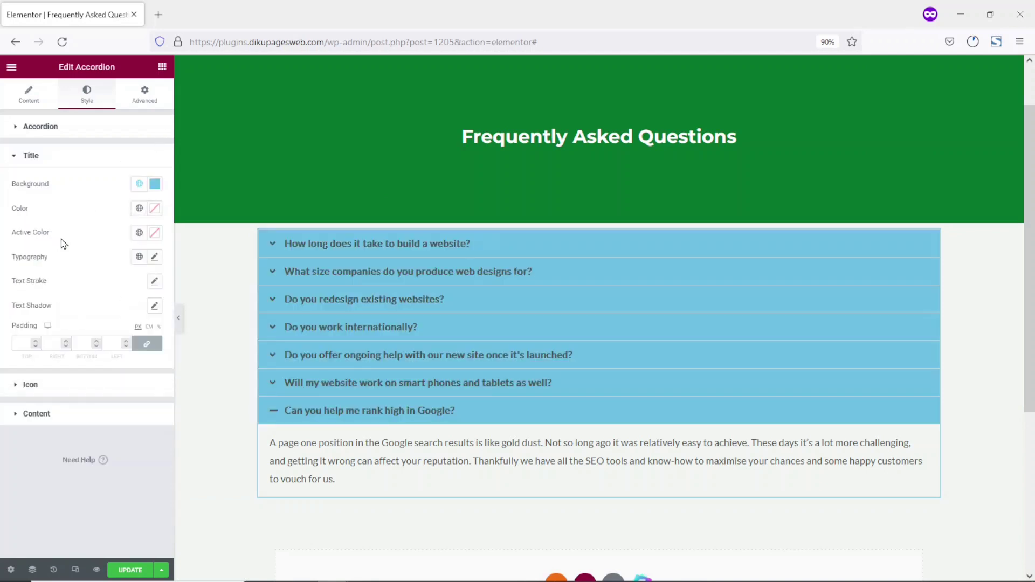
{"action": "left_click", "coordinate": [381, 301]}
{"action": "left_click", "coordinate": [349, 392]}
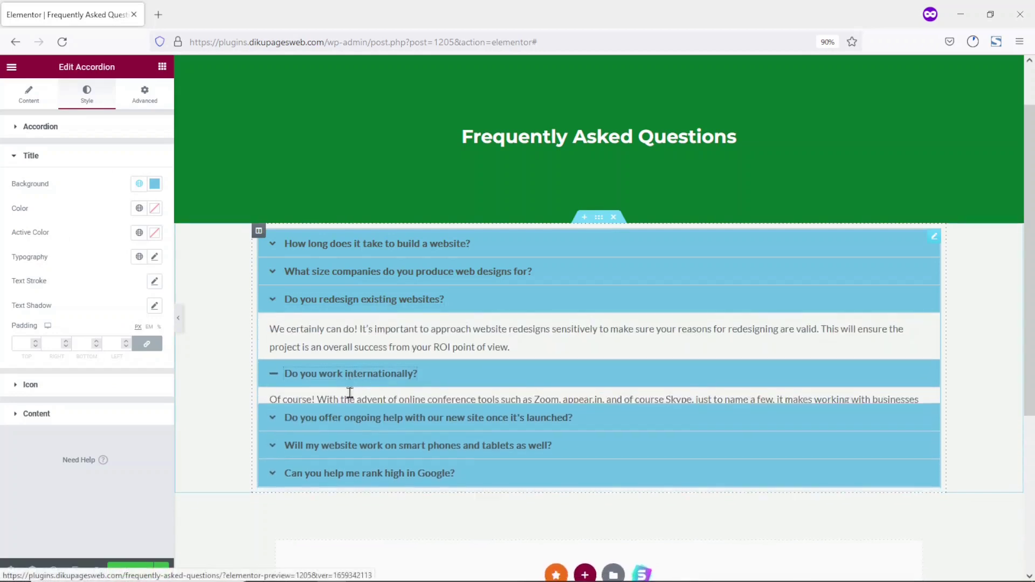
{"action": "left_click", "coordinate": [155, 184]}
{"action": "left_click", "coordinate": [106, 206]}
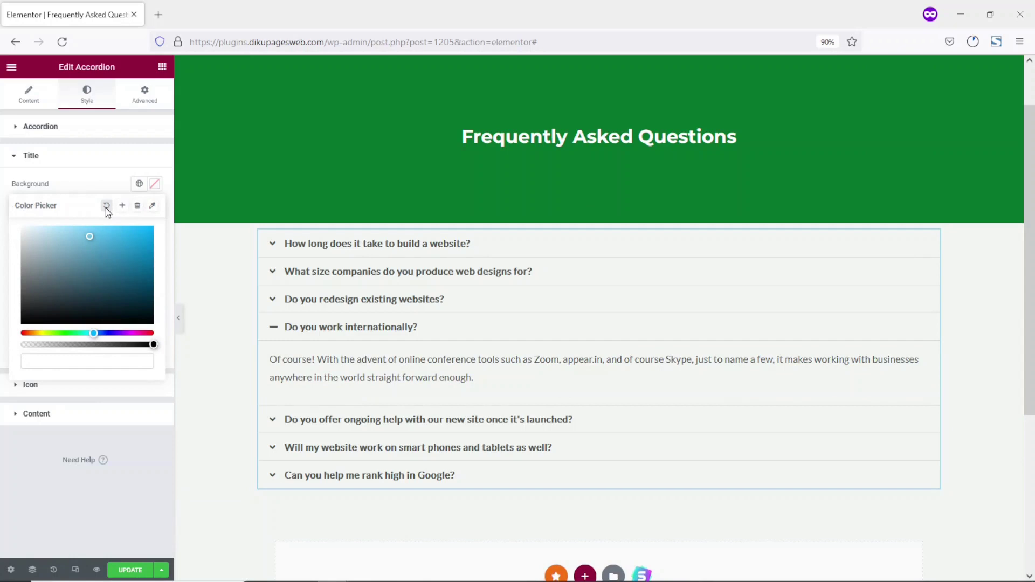
{"action": "left_click", "coordinate": [154, 184]}
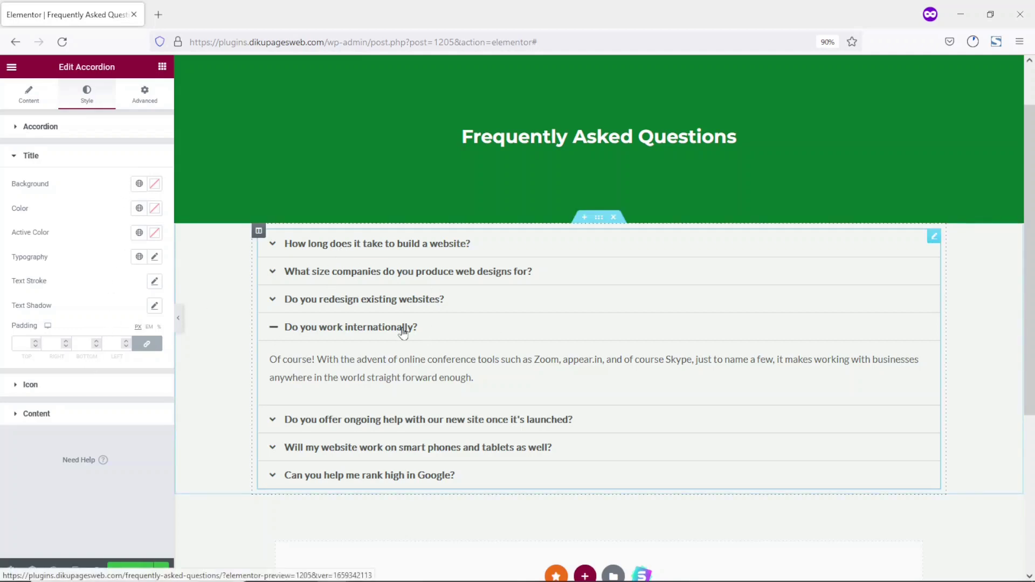
Try aligning the accordion icons to the end of the title rows and return them to the start
{"action": "left_click", "coordinate": [30, 385]}
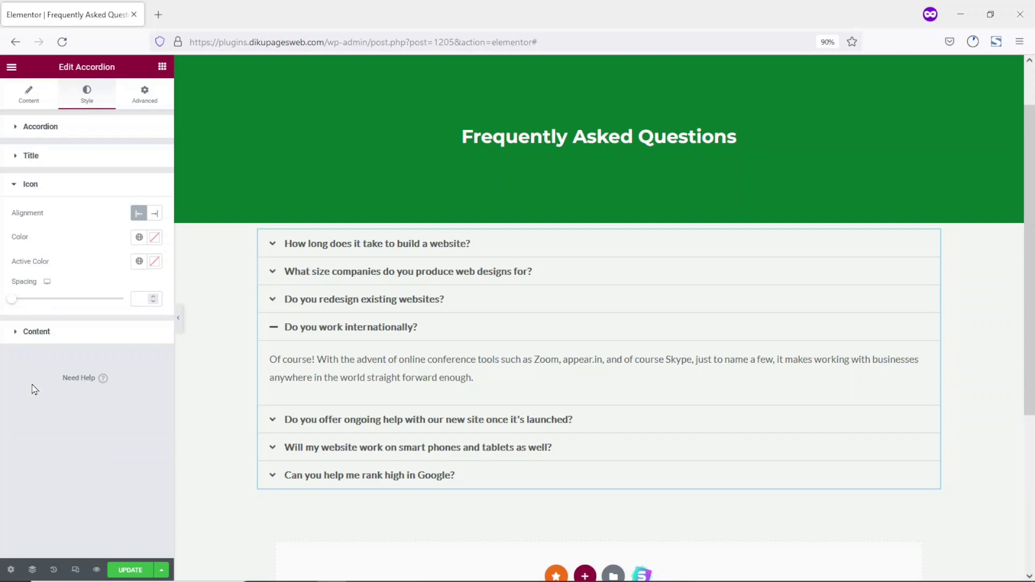
{"action": "left_click", "coordinate": [155, 216]}
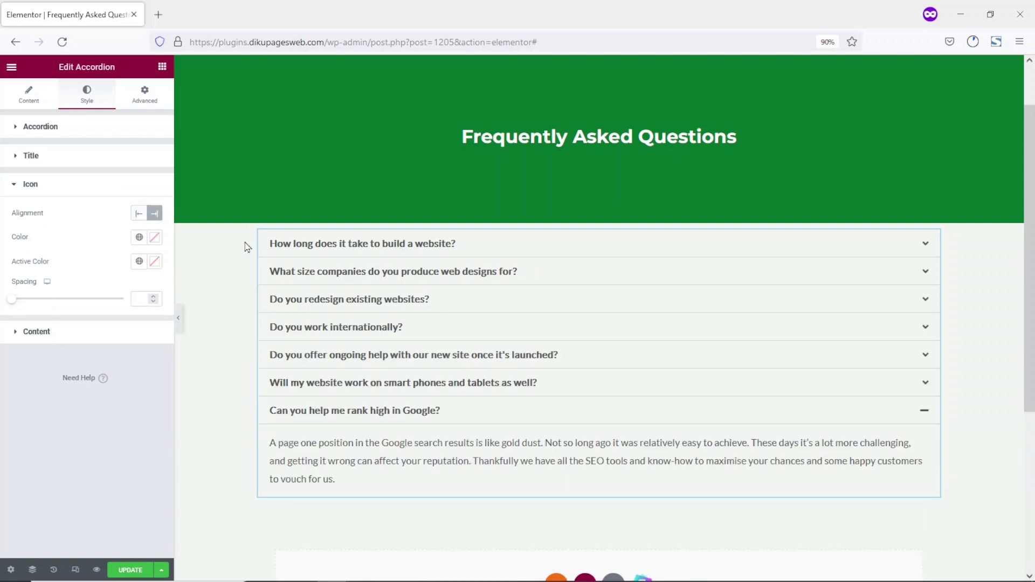
{"action": "left_click", "coordinate": [139, 214]}
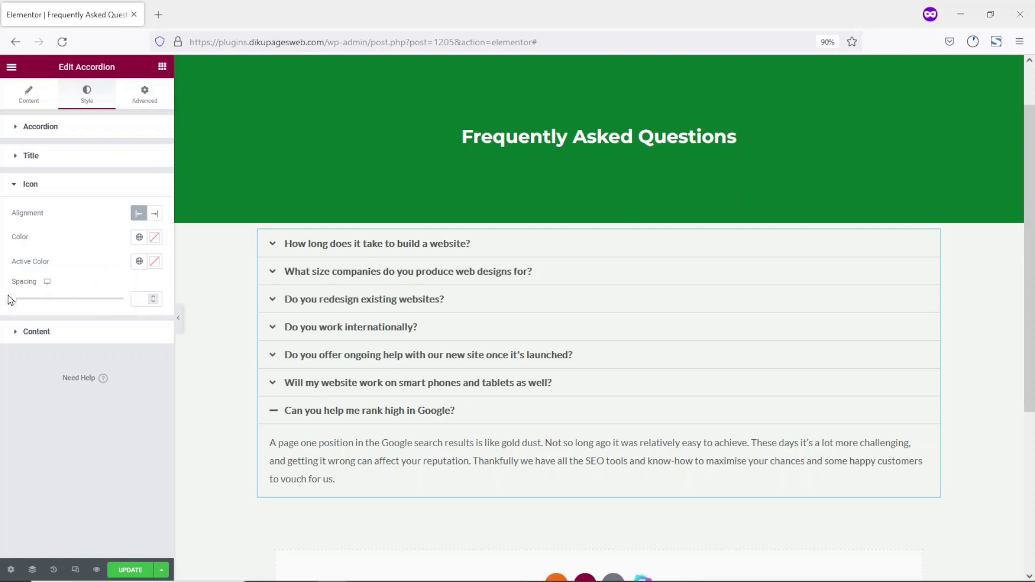
Set the accordion's icon spacing to 15
{"action": "left_click_drag", "start_coordinate": [10, 305], "coordinate": [39, 308]}
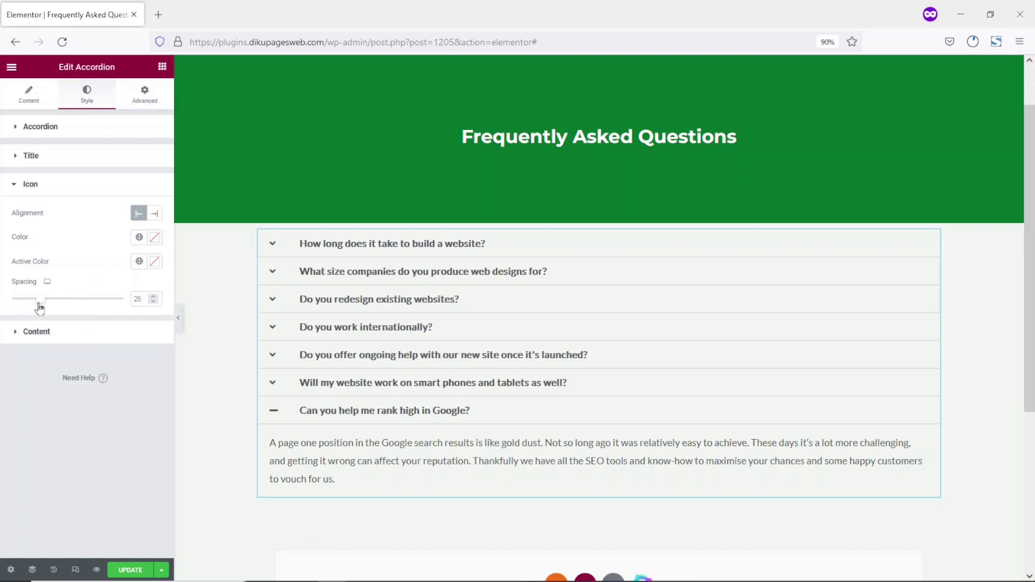
{"action": "left_click_drag", "start_coordinate": [147, 302], "coordinate": [86, 303]}
{"action": "type", "text": "15"}
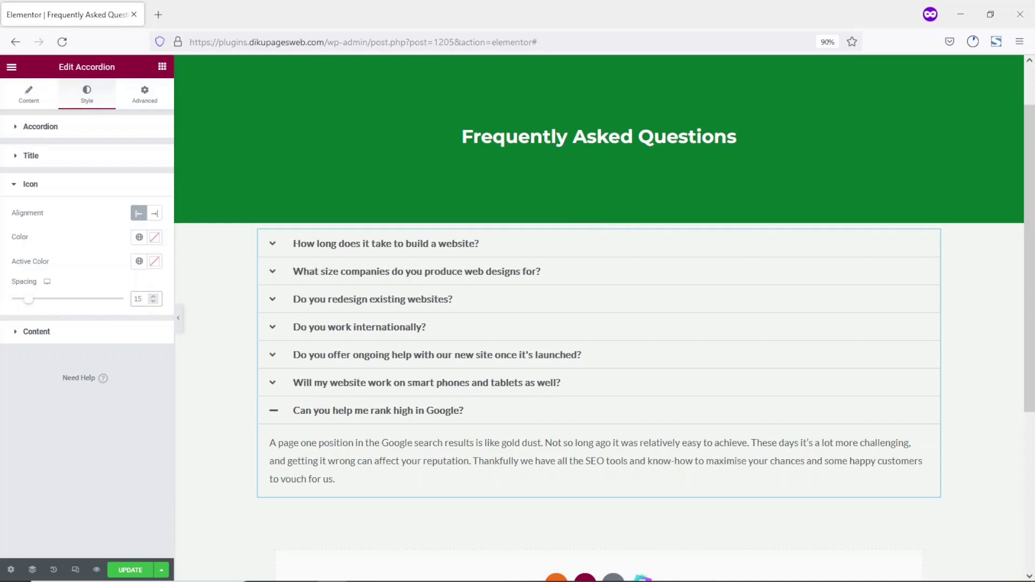
Set the accordion's content background to the white global color and check it by expanding other questions
{"action": "left_click", "coordinate": [32, 333]}
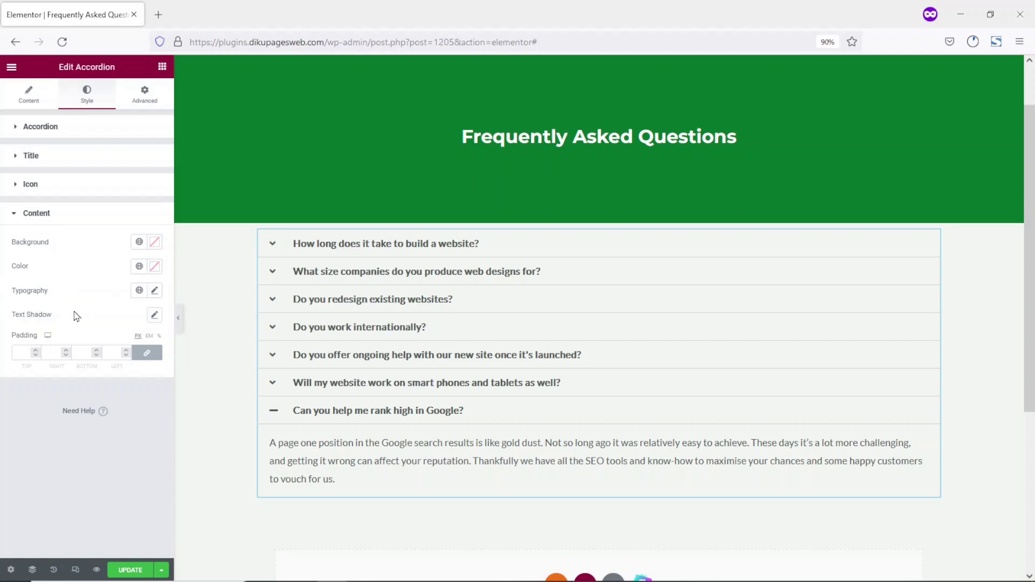
{"action": "left_click", "coordinate": [139, 243]}
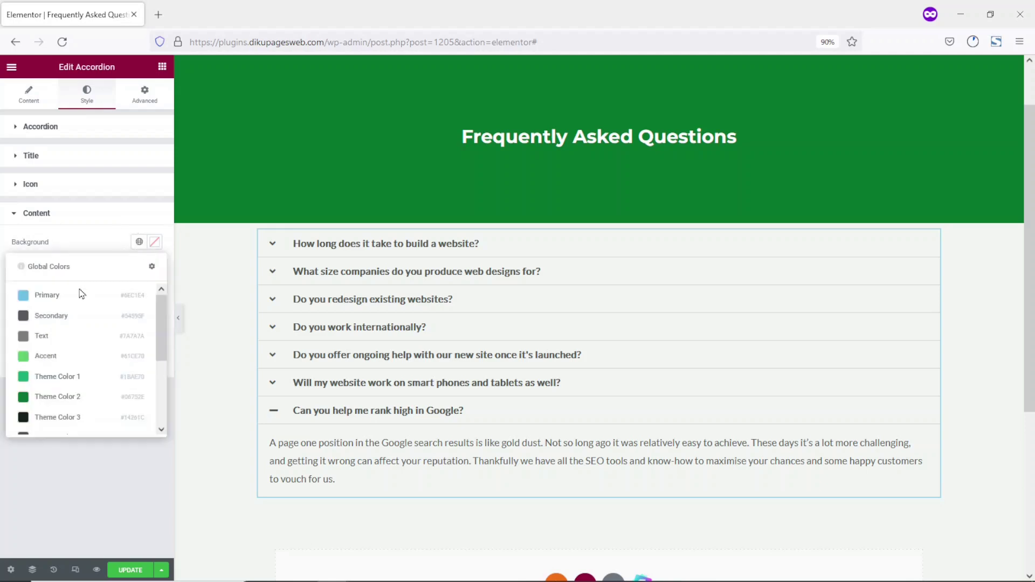
{"action": "scroll", "coordinate": [76, 327], "scroll_direction": "down", "scroll_amount": 3}
{"action": "left_click", "coordinate": [53, 378]}
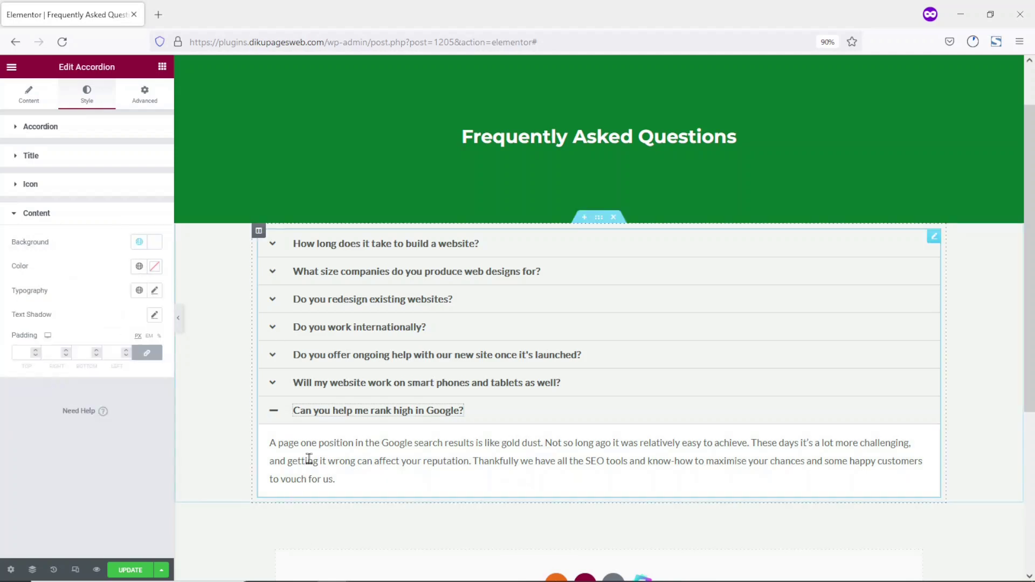
{"action": "left_click", "coordinate": [341, 411]}
{"action": "left_click", "coordinate": [338, 384]}
{"action": "left_click", "coordinate": [341, 360]}
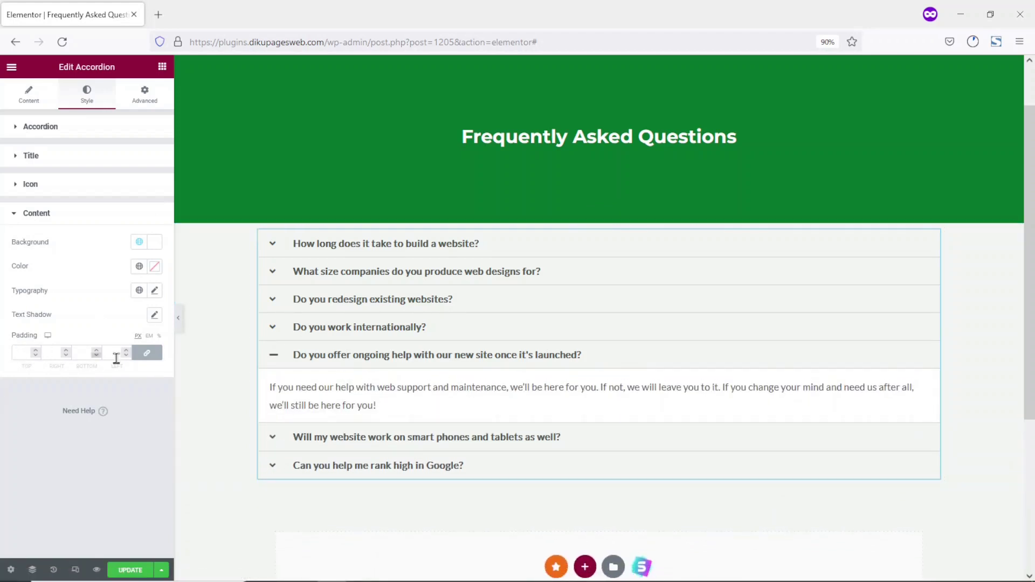
Unlink the accordion content's padding values and set them to 20 px top and bottom and 60 px right and left
{"action": "left_click", "coordinate": [152, 361]}
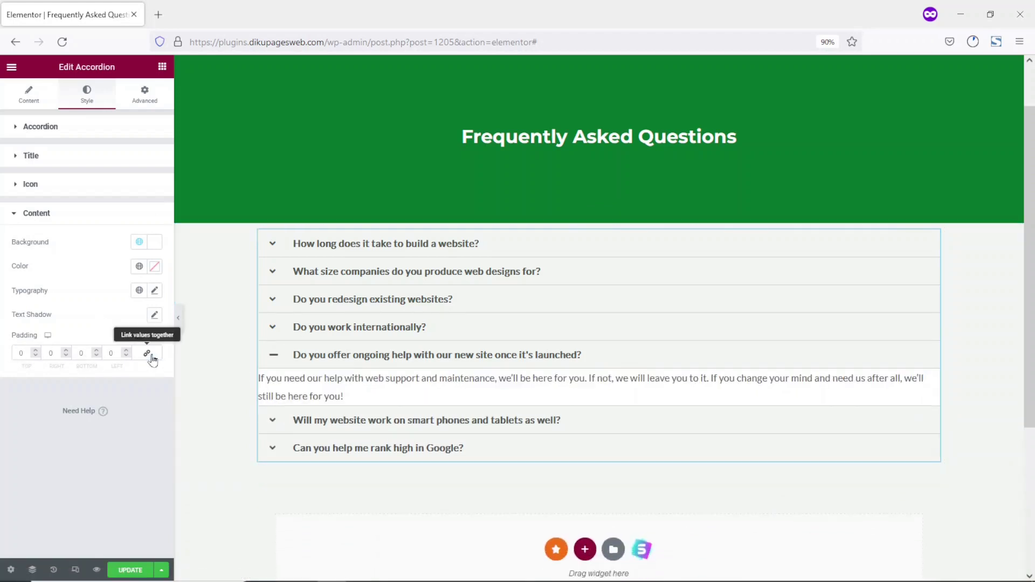
{"action": "double_click", "coordinate": [19, 352]}
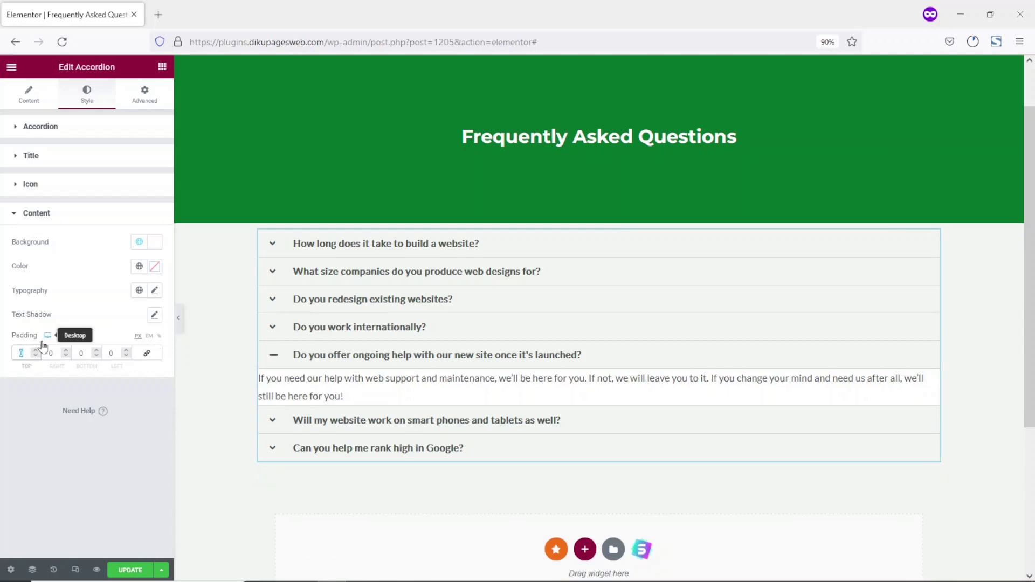
{"action": "type", "text": "20"}
{"action": "double_click", "coordinate": [50, 354]}
{"action": "type", "text": "60"}
{"action": "key", "text": "Tab"}
{"action": "type", "text": "20"}
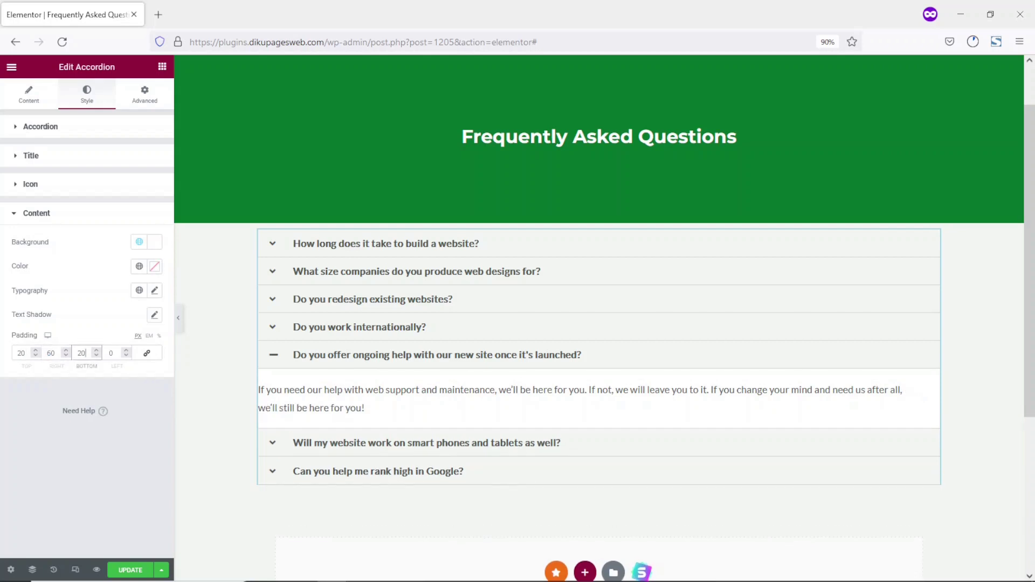
{"action": "key", "text": "Tab"}
{"action": "type", "text": "60"}
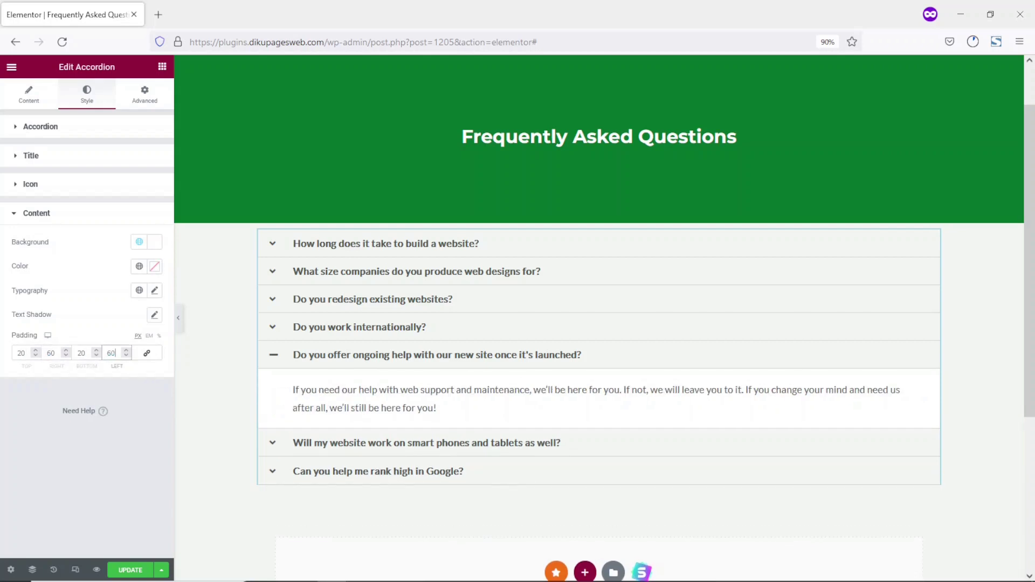
{"action": "left_click", "coordinate": [372, 299]}
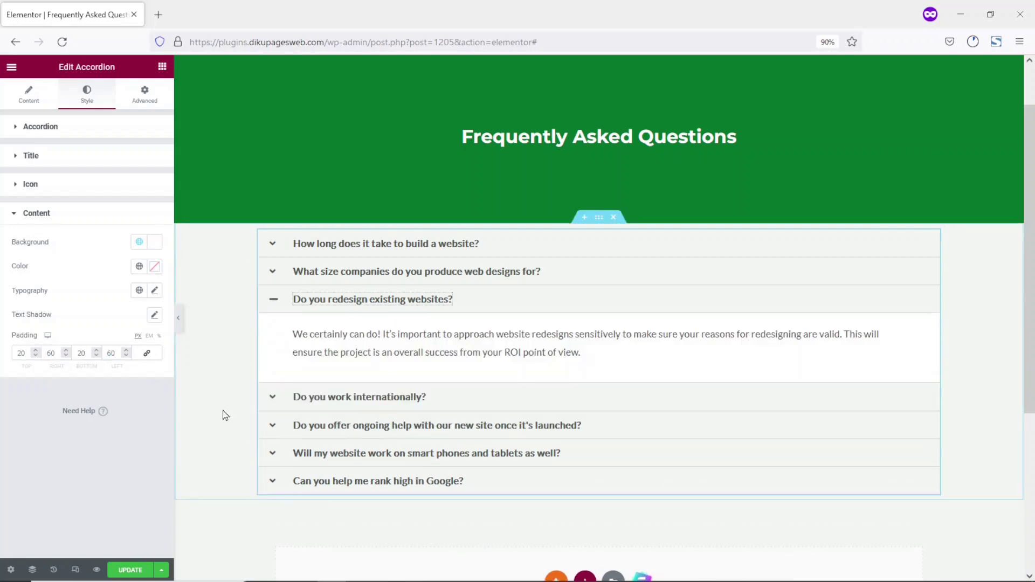
Update the page and open its preview
{"action": "left_click", "coordinate": [127, 570]}
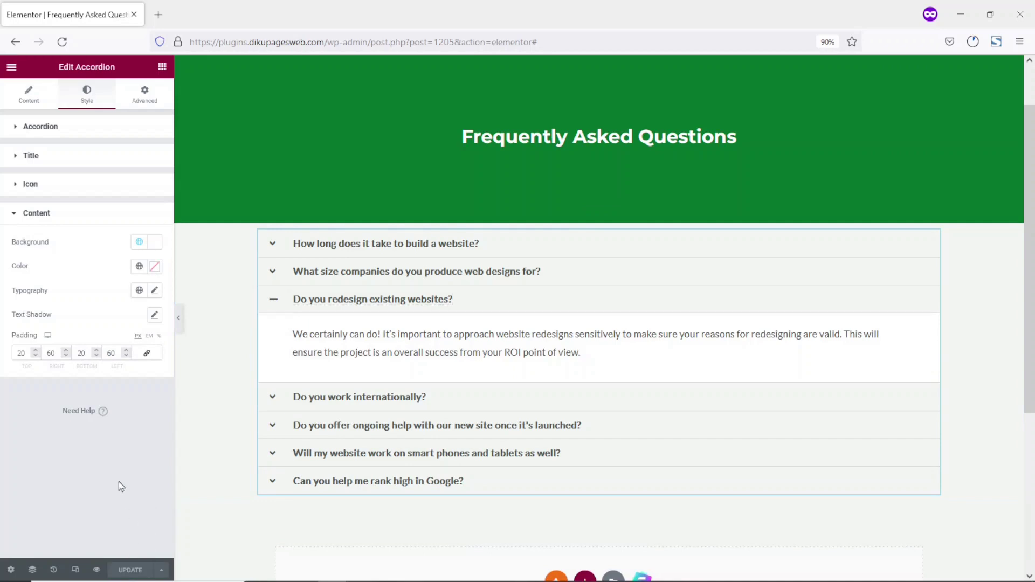
{"action": "left_click", "coordinate": [97, 570]}
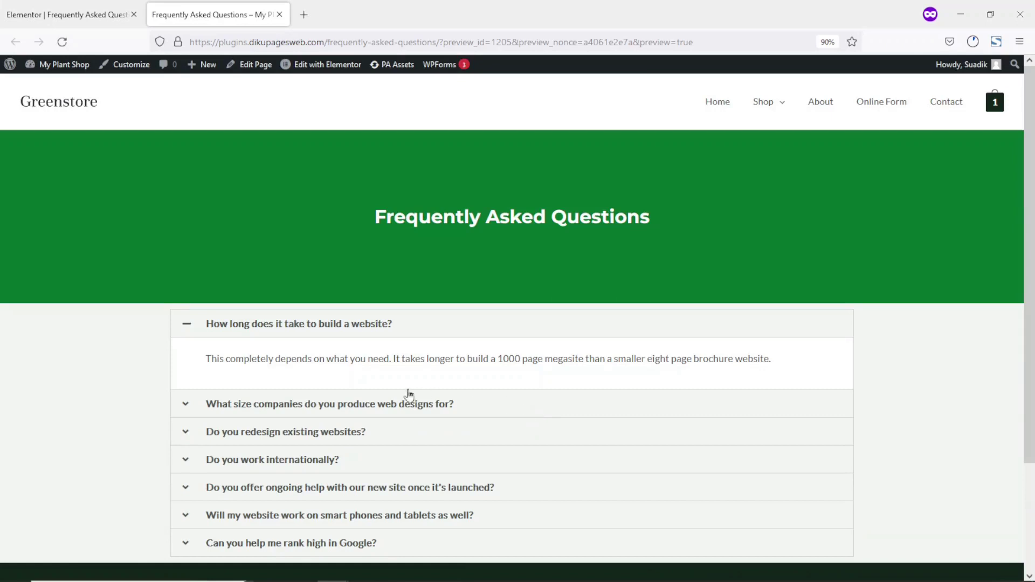
Check the accordion in the preview by expanding several questions, and return to the Elementor editor
{"action": "scroll", "coordinate": [412, 388], "scroll_direction": "down", "scroll_amount": 2}
{"action": "left_click", "coordinate": [339, 345]}
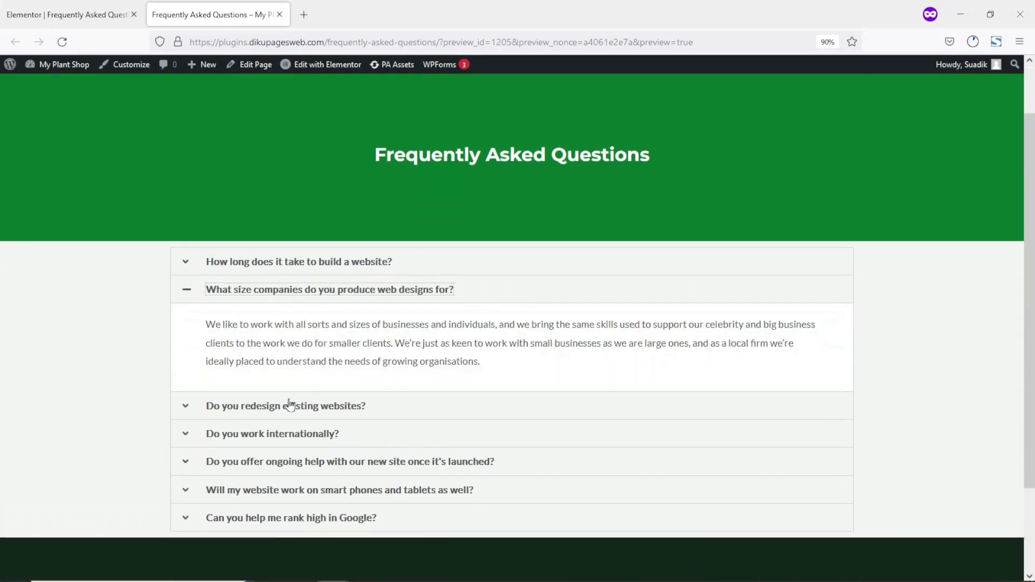
{"action": "left_click", "coordinate": [274, 407]}
{"action": "left_click", "coordinate": [281, 415]}
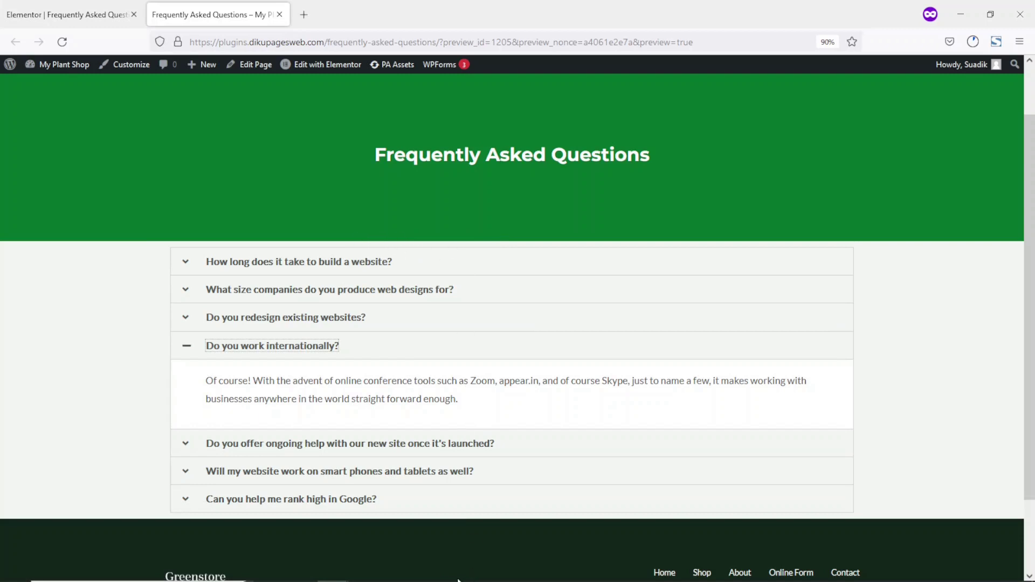
{"action": "left_click", "coordinate": [94, 14]}
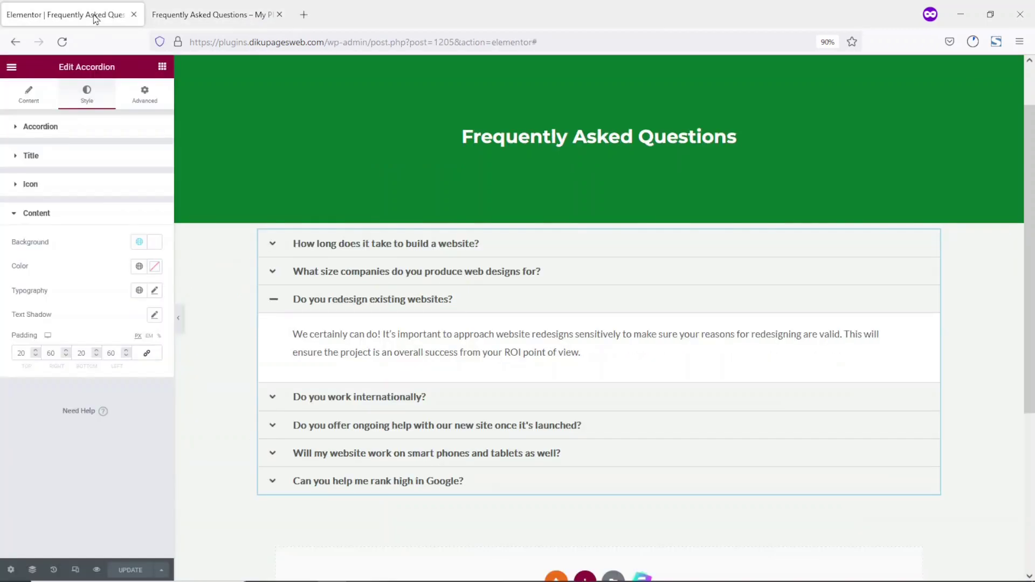
Set the accordion section's top and bottom margins to 80 px and update the page
{"action": "left_click", "coordinate": [600, 219]}
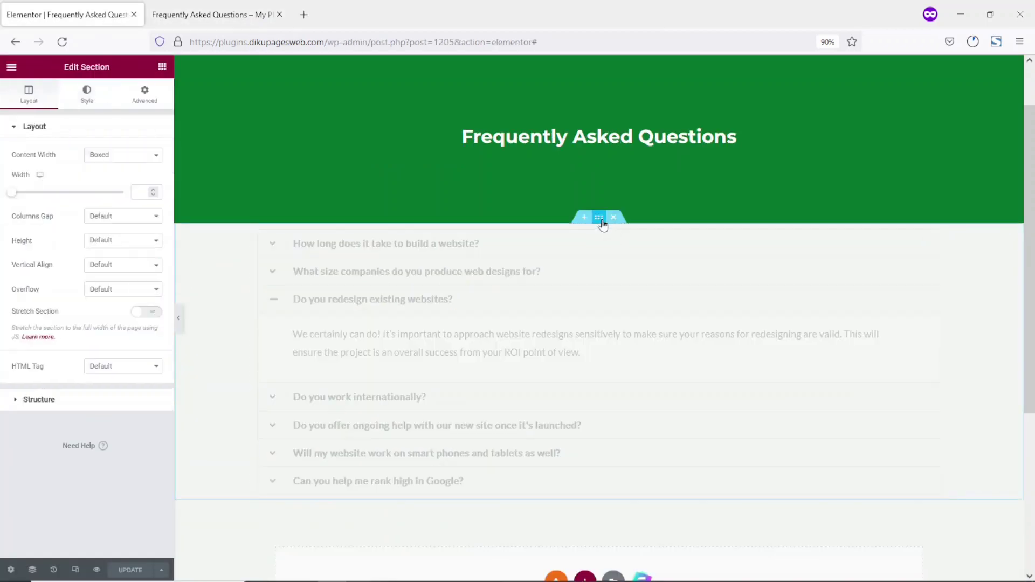
{"action": "left_click", "coordinate": [141, 95]}
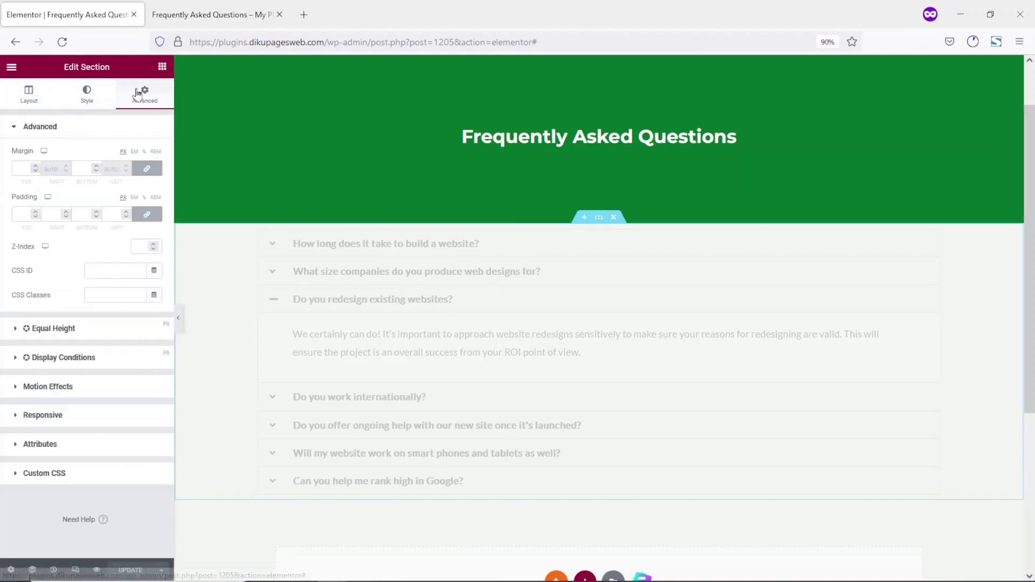
{"action": "left_click", "coordinate": [22, 165]}
{"action": "type", "text": "80"}
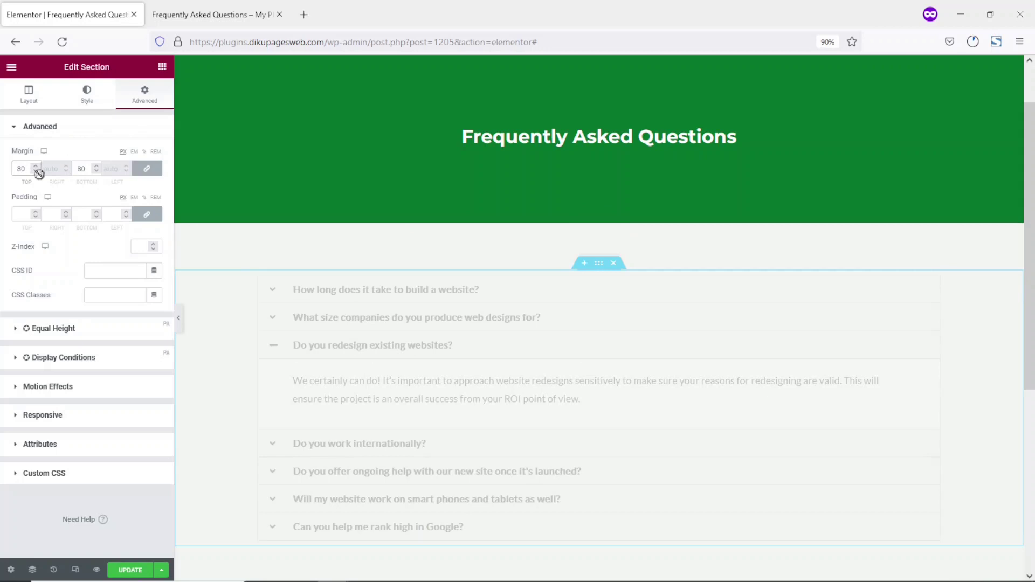
{"action": "left_click", "coordinate": [313, 449]}
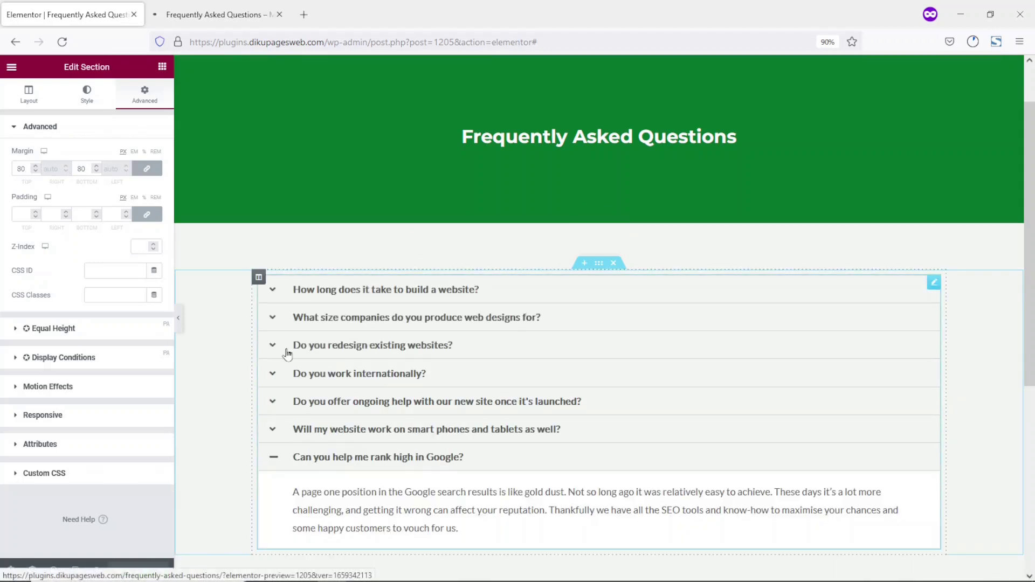
Check the accordion's spacing in the page preview by expanding several questions, and return to the Elementor editor
{"action": "left_click", "coordinate": [214, 9]}
{"action": "scroll", "coordinate": [684, 386], "scroll_direction": "down", "scroll_amount": 4}
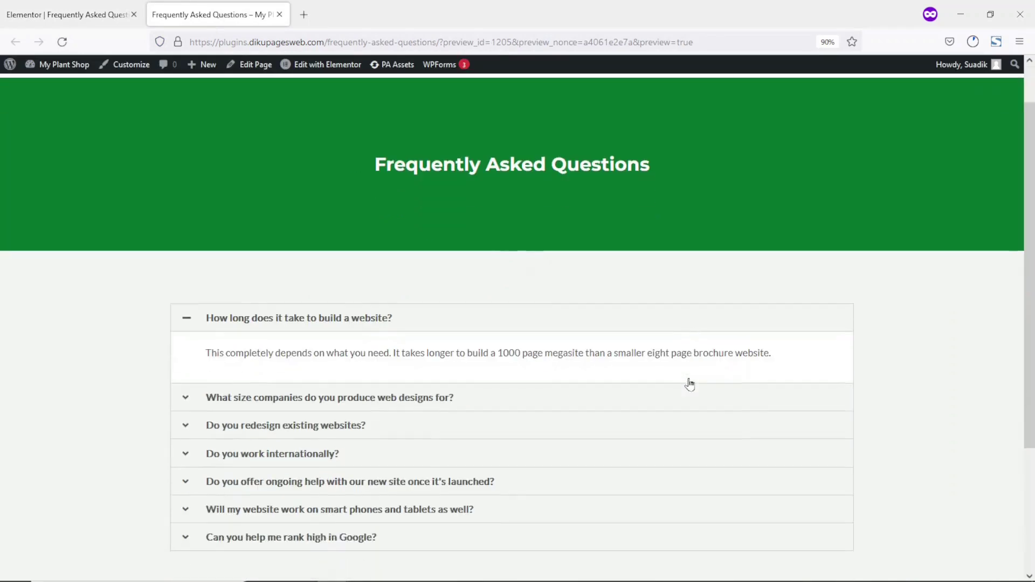
{"action": "left_click", "coordinate": [354, 224]}
{"action": "left_click", "coordinate": [293, 284]}
{"action": "scroll", "coordinate": [484, 316], "scroll_direction": "up", "scroll_amount": 1}
{"action": "left_click", "coordinate": [483, 317]}
{"action": "left_click", "coordinate": [76, 15]}
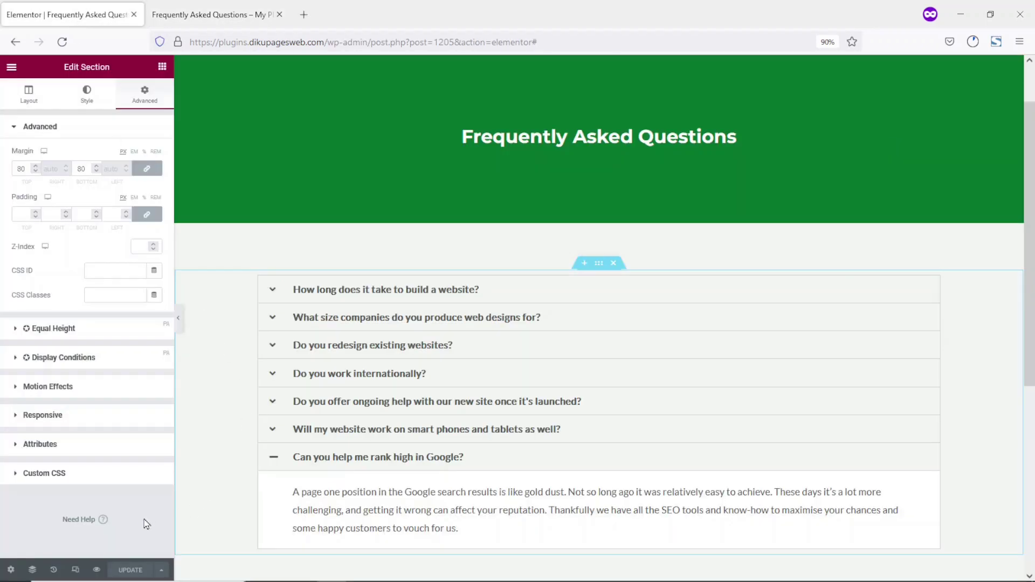
In the tablet responsive view, unlink the accordion section's padding and set it to 20 px right and left, and check the layout
{"action": "left_click", "coordinate": [74, 571]}
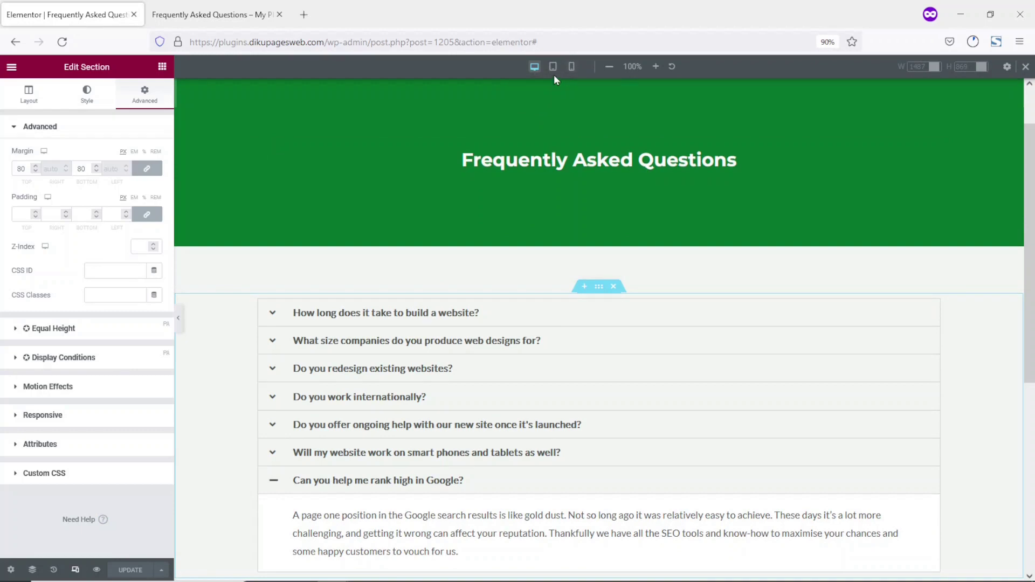
{"action": "left_click", "coordinate": [553, 70]}
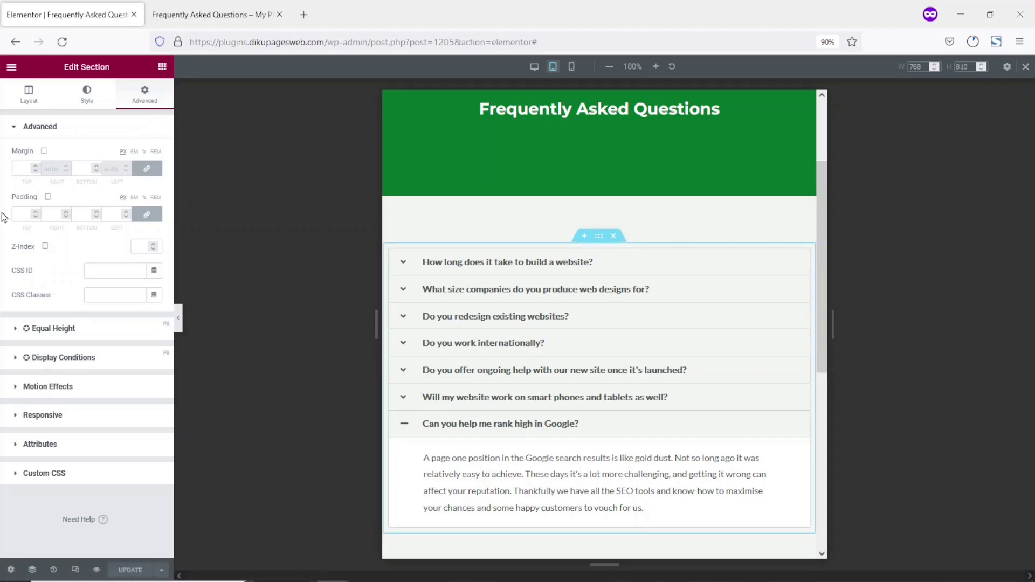
{"action": "left_click", "coordinate": [155, 217]}
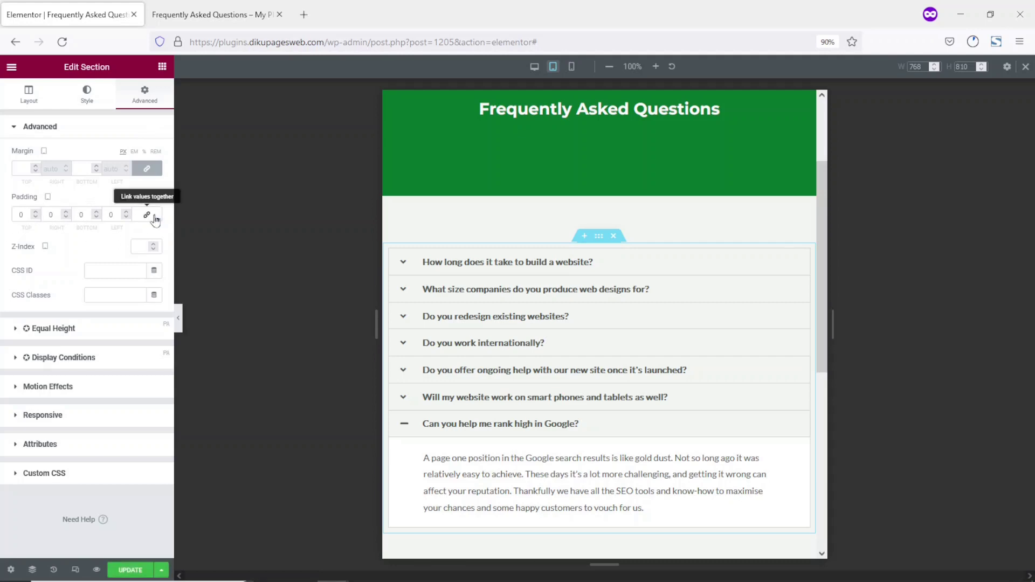
{"action": "double_click", "coordinate": [51, 215]}
{"action": "type", "text": "20"}
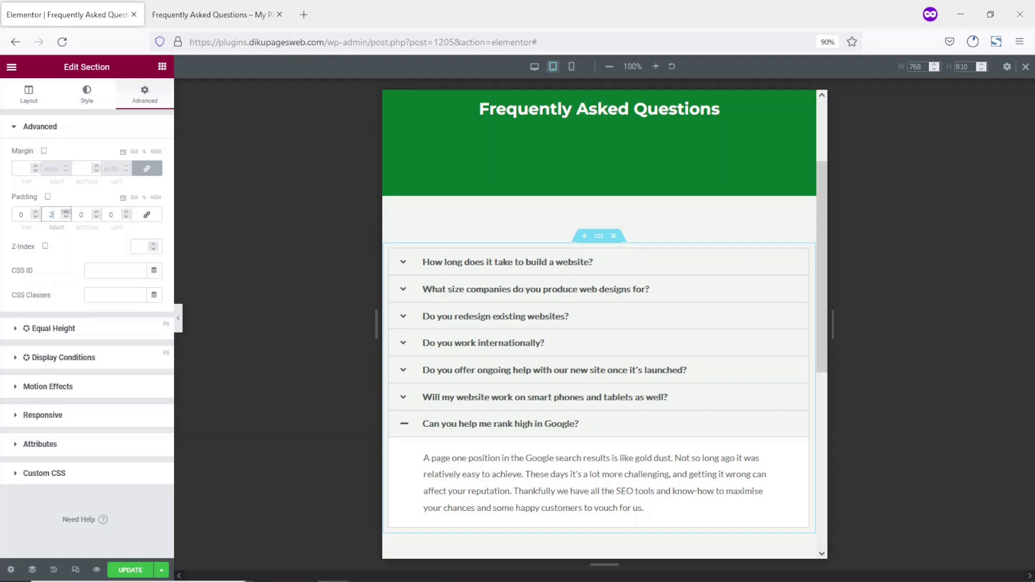
{"action": "double_click", "coordinate": [108, 215]}
{"action": "type", "text": "20"}
{"action": "left_click", "coordinate": [214, 365]}
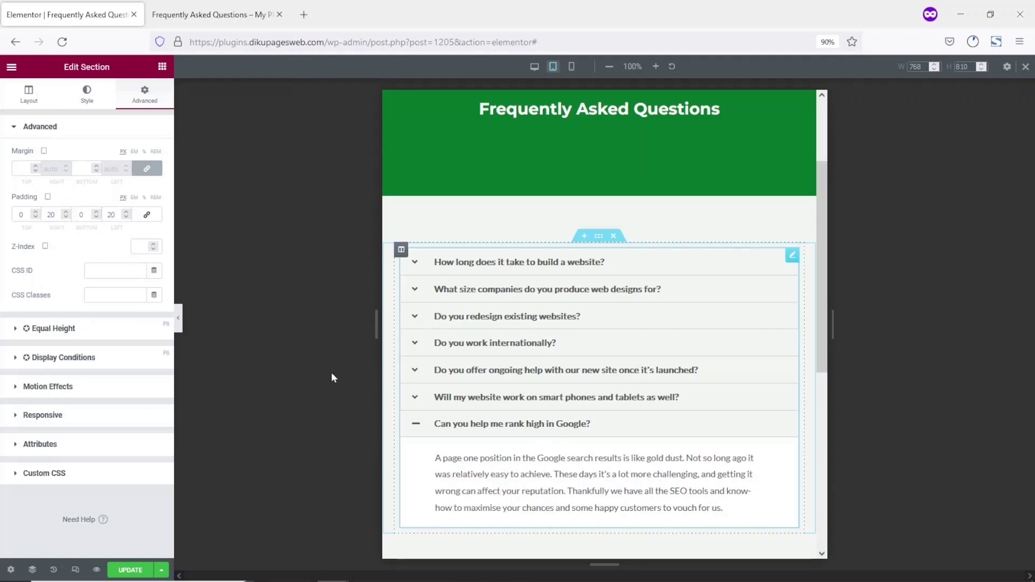
{"action": "left_click", "coordinate": [178, 320]}
{"action": "scroll", "coordinate": [600, 376], "scroll_direction": "down", "scroll_amount": 2}
{"action": "scroll", "coordinate": [599, 373], "scroll_direction": "up", "scroll_amount": 2}
{"action": "left_click", "coordinate": [3, 317]}
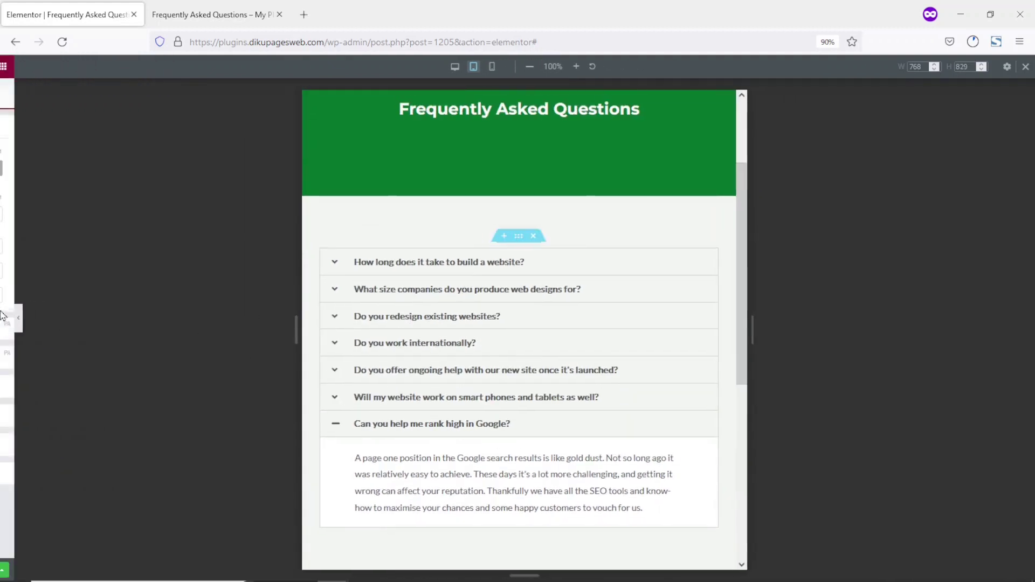
In the mobile responsive view, unlink the accordion section's padding and set it to 10 px right and left
{"action": "left_click", "coordinate": [572, 67]}
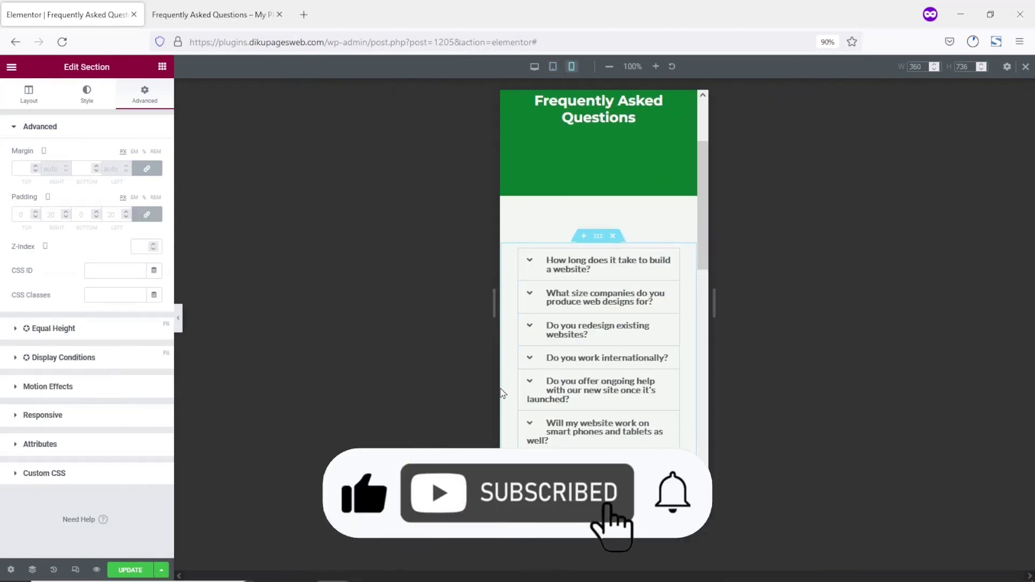
{"action": "left_click", "coordinate": [147, 214]}
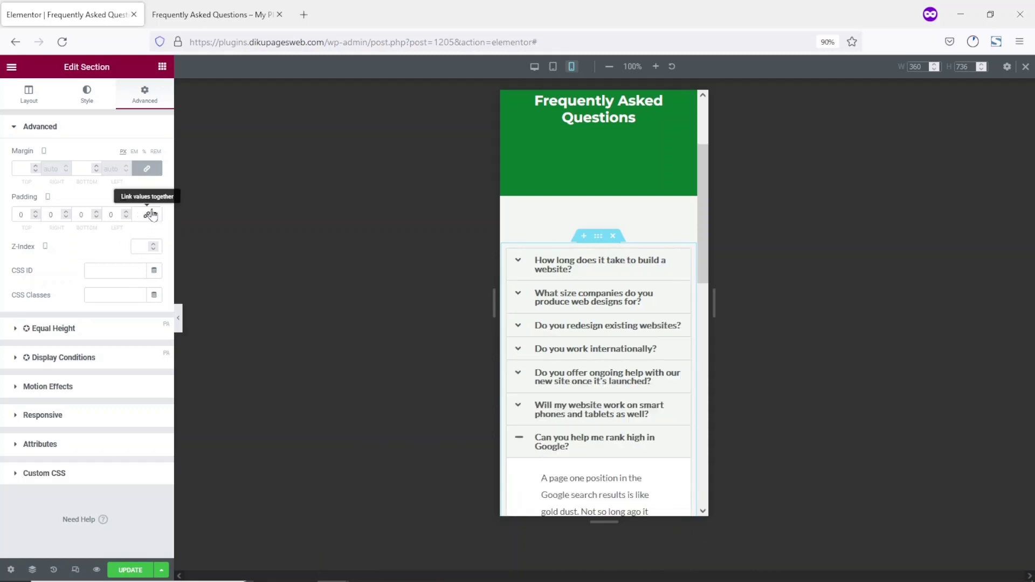
{"action": "double_click", "coordinate": [50, 214]}
{"action": "type", "text": "10"}
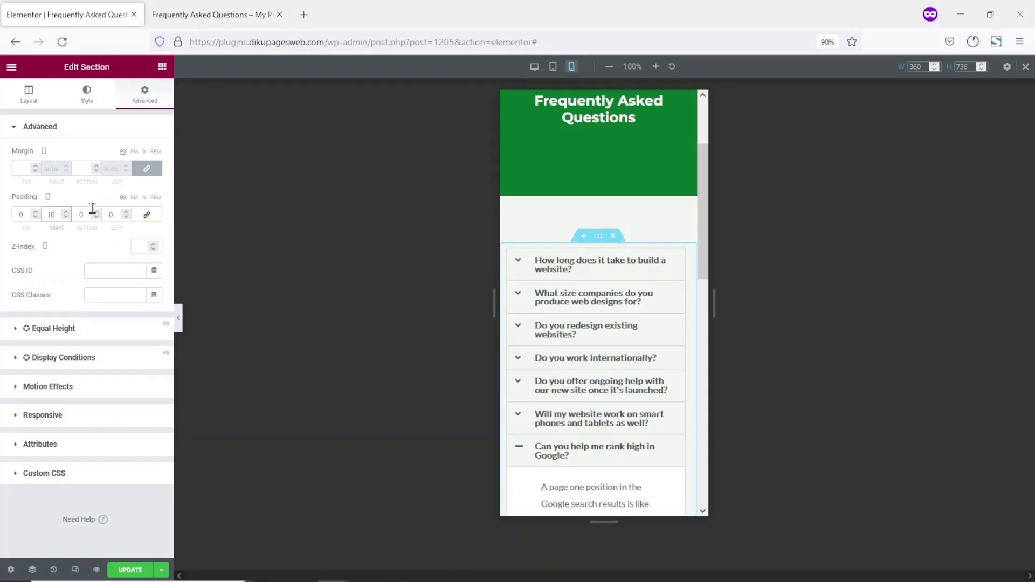
{"action": "double_click", "coordinate": [108, 215]}
{"action": "type", "text": "10"}
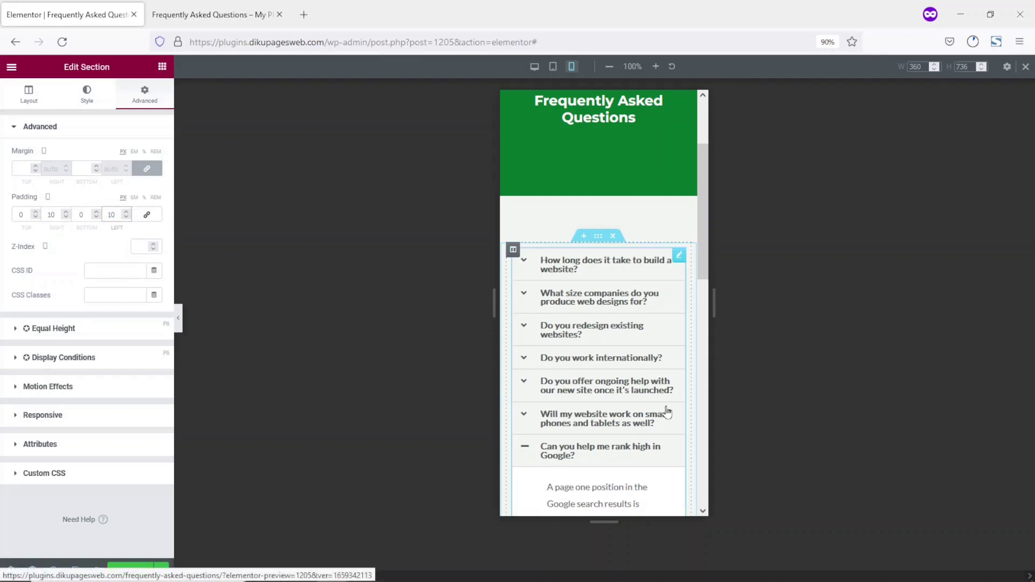
{"action": "scroll", "coordinate": [665, 406], "scroll_direction": "down", "scroll_amount": 5}
{"action": "scroll", "coordinate": [507, 391], "scroll_direction": "up", "scroll_amount": 8}
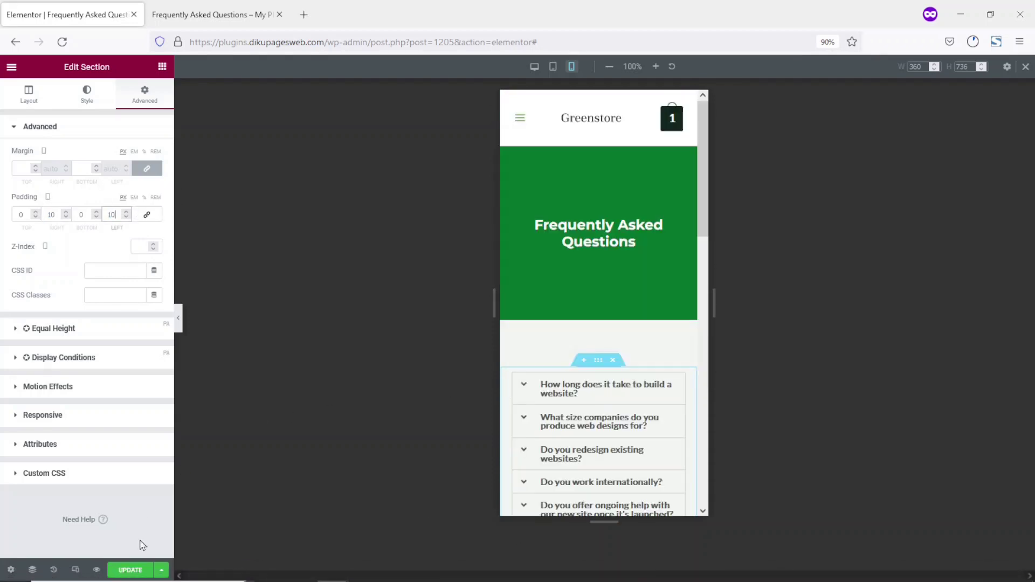
Update the page and review it from header to footer in the preview
{"action": "left_click", "coordinate": [131, 570]}
{"action": "left_click", "coordinate": [224, 16]}
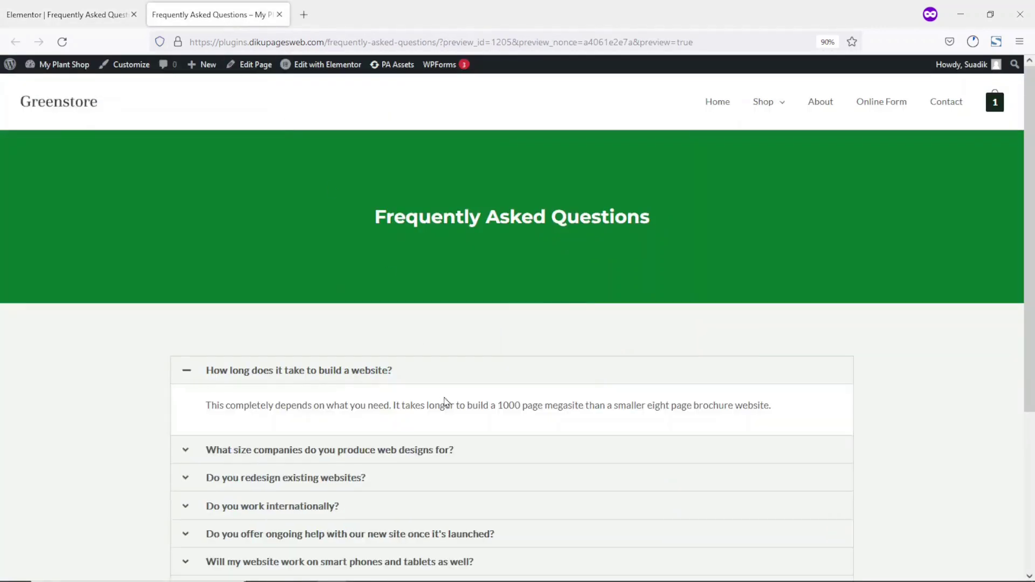
{"action": "scroll", "coordinate": [453, 401], "scroll_direction": "down", "scroll_amount": 5}
{"action": "scroll", "coordinate": [455, 404], "scroll_direction": "up", "scroll_amount": 4}
{"action": "scroll", "coordinate": [619, 203], "scroll_direction": "up", "scroll_amount": 1}
{"action": "scroll", "coordinate": [626, 406], "scroll_direction": "down", "scroll_amount": 4}
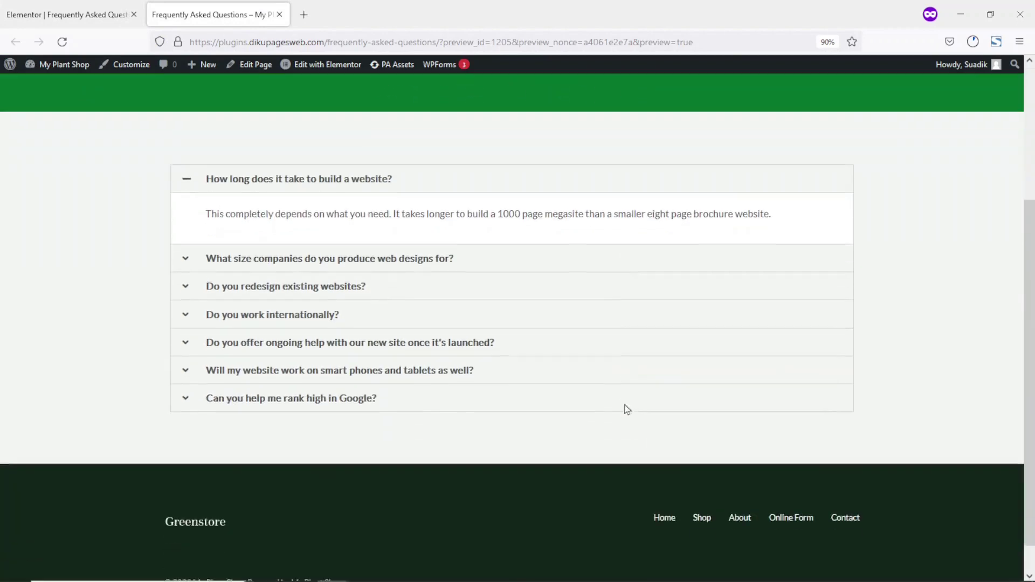
{"action": "scroll", "coordinate": [624, 409], "scroll_direction": "up", "scroll_amount": 4}
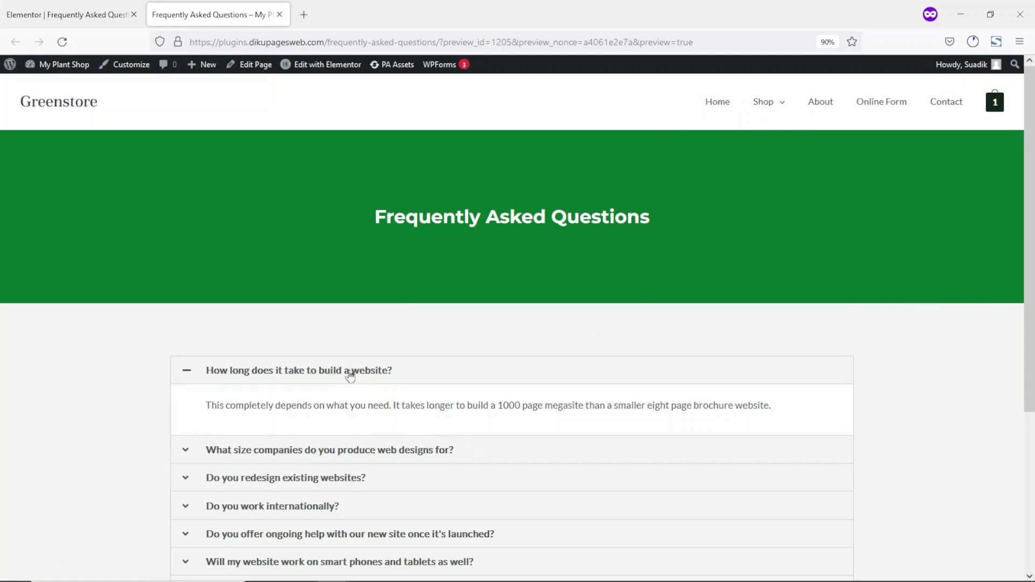
Open the site's WordPress menu editor from the page preview
{"action": "mouse_move", "coordinate": [57, 66]}
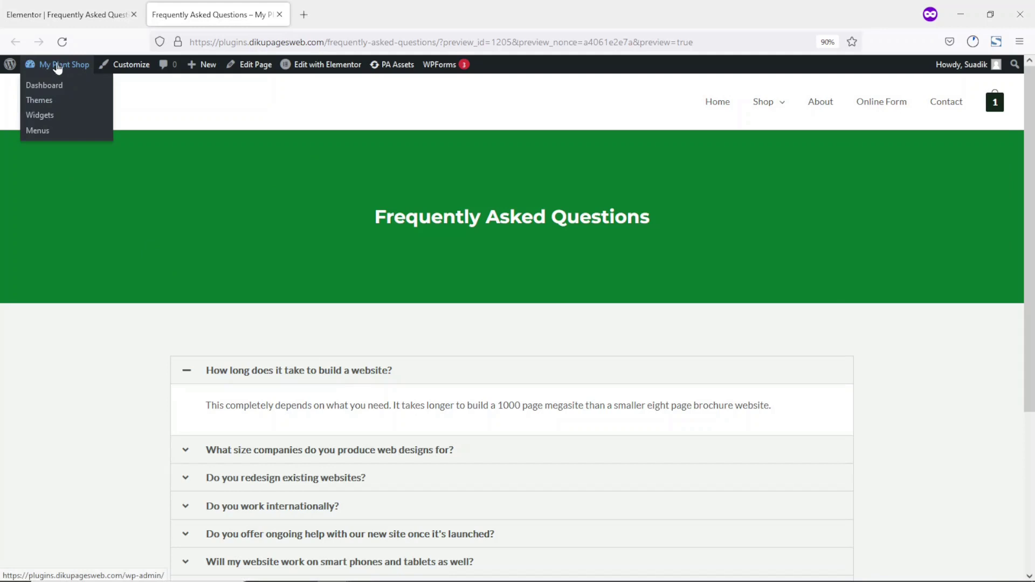
{"action": "left_click", "coordinate": [49, 132]}
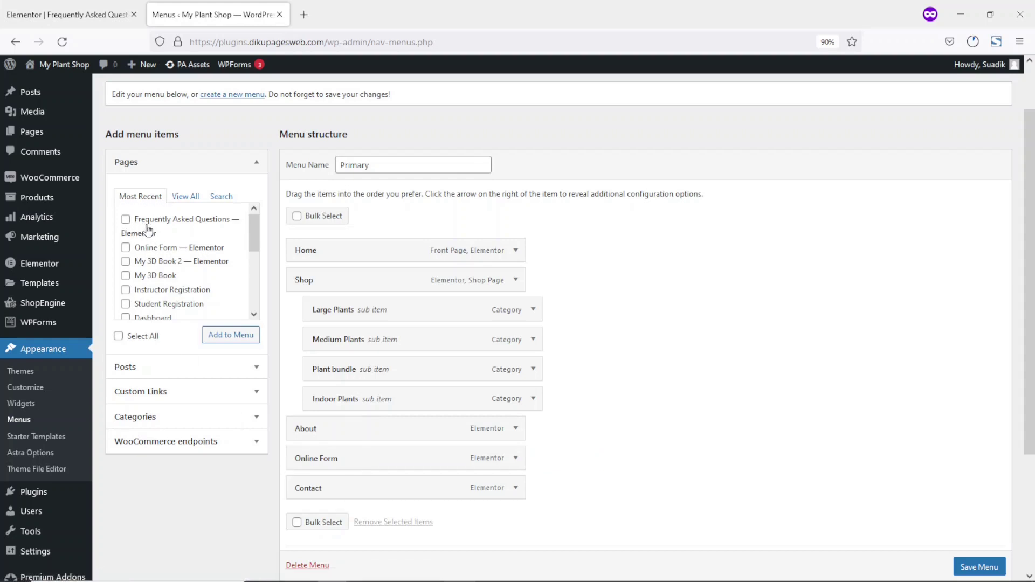
{"action": "left_click", "coordinate": [187, 198]}
{"action": "scroll", "coordinate": [169, 241], "scroll_direction": "down", "scroll_amount": 6}
{"action": "scroll", "coordinate": [169, 253], "scroll_direction": "up", "scroll_amount": 3}
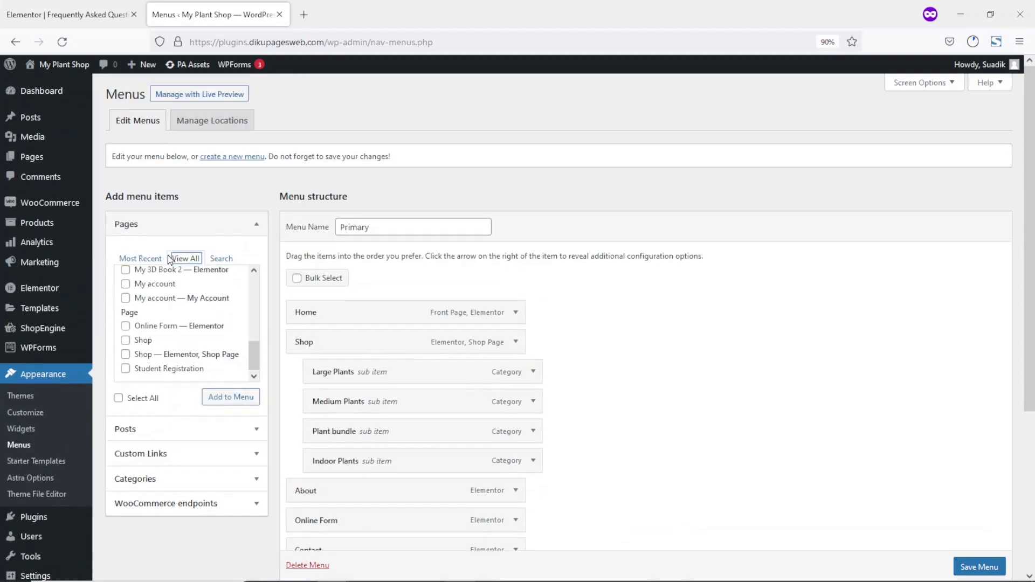
{"action": "left_click", "coordinate": [222, 259]}
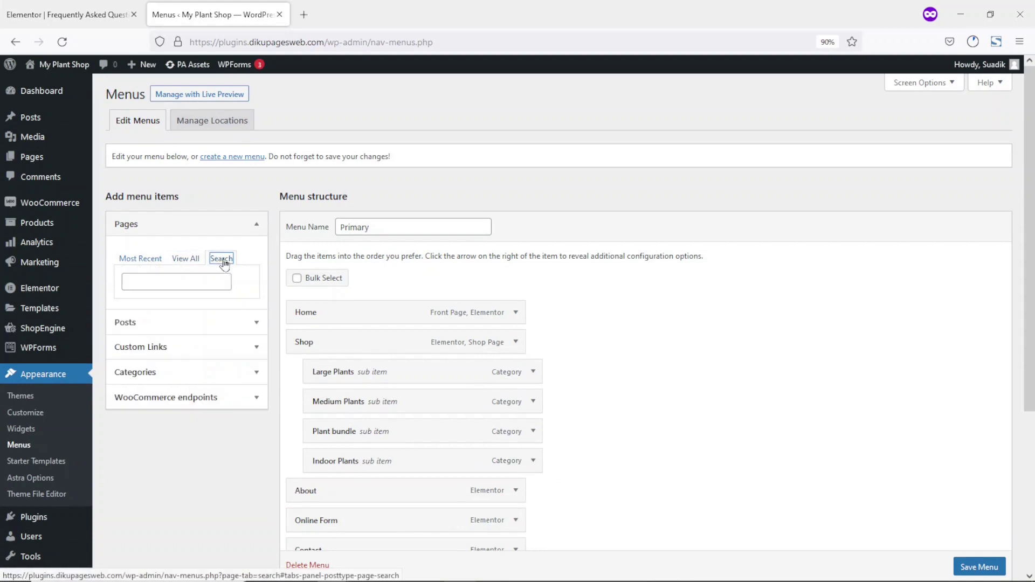
{"action": "left_click", "coordinate": [199, 282]}
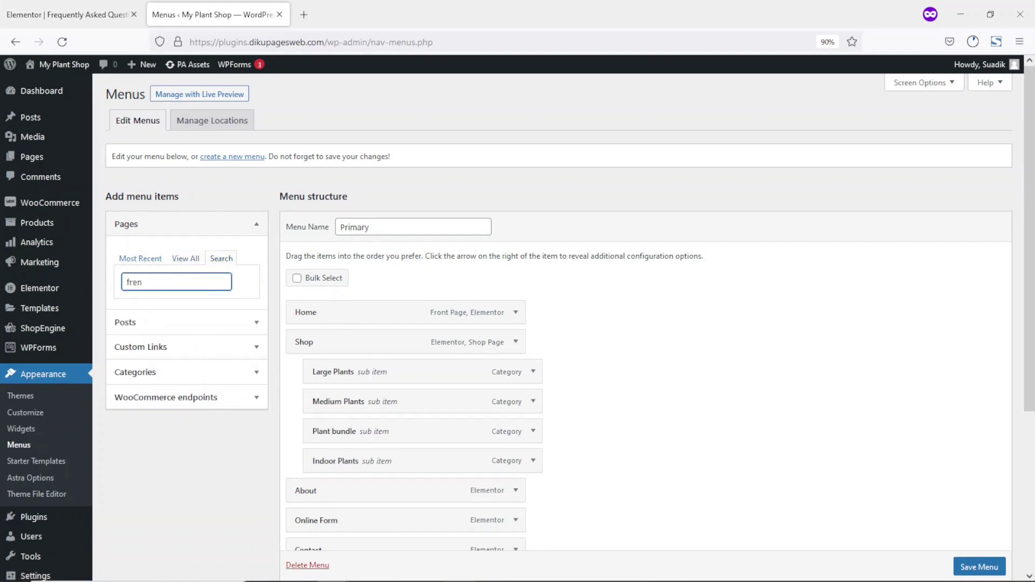
Add the Frequently Asked Questions page to the Primary menu between Online Form and Contact, and save the menu
{"action": "left_click", "coordinate": [141, 260]}
{"action": "left_click", "coordinate": [127, 282]}
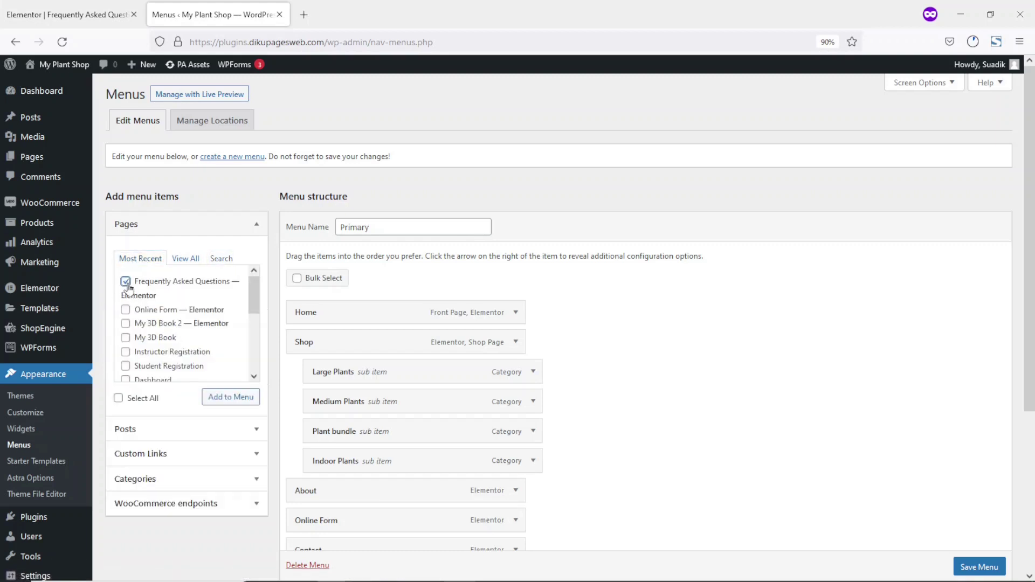
{"action": "left_click", "coordinate": [233, 398]}
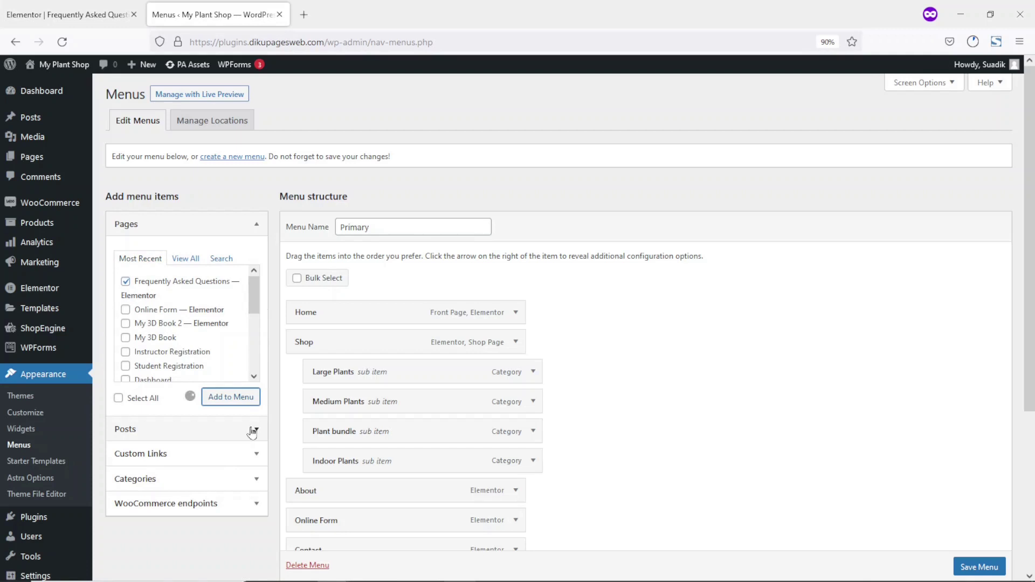
{"action": "scroll", "coordinate": [619, 489], "scroll_direction": "down", "scroll_amount": 2}
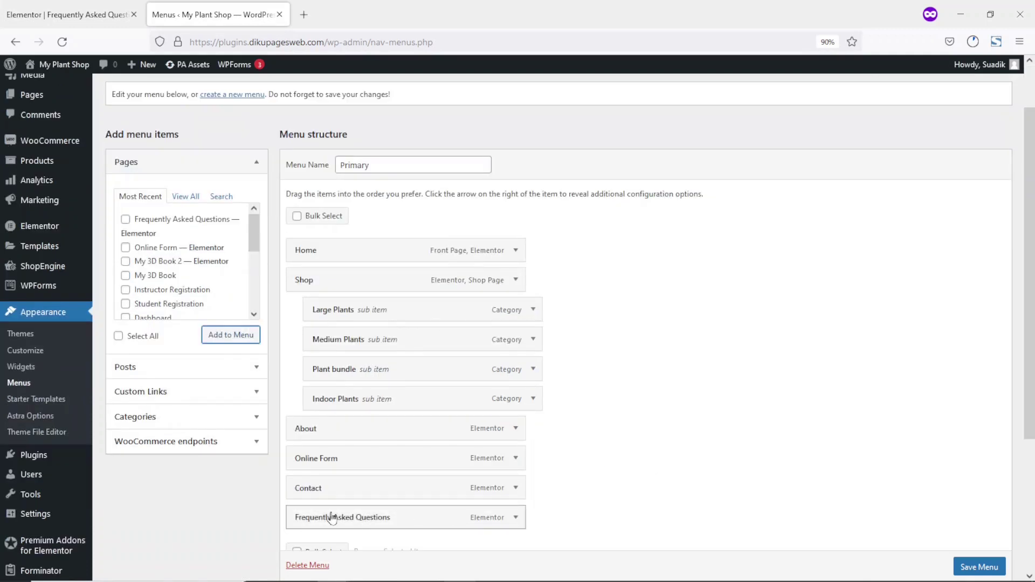
{"action": "left_click_drag", "start_coordinate": [322, 521], "coordinate": [317, 490]}
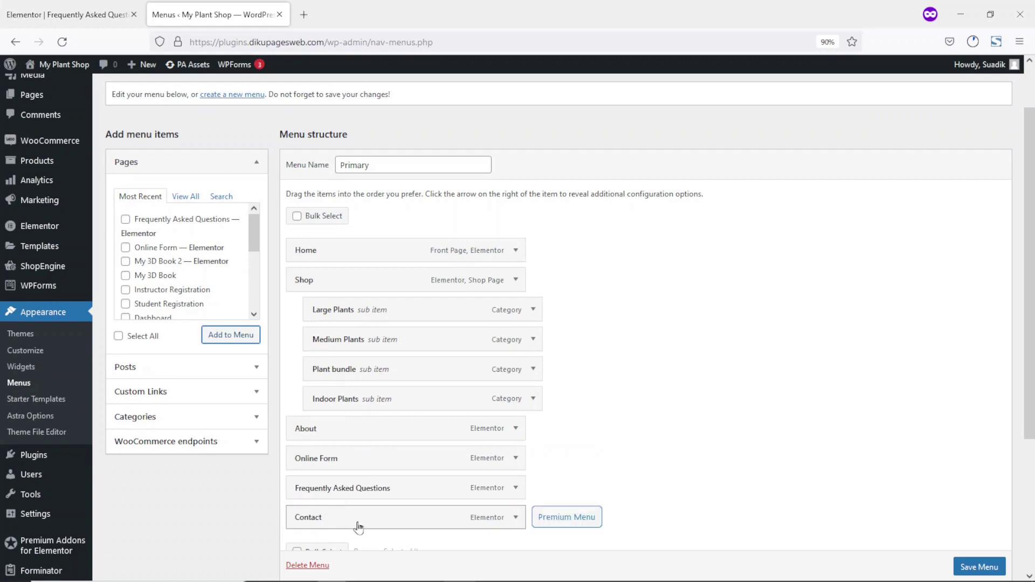
{"action": "left_click", "coordinate": [970, 566]}
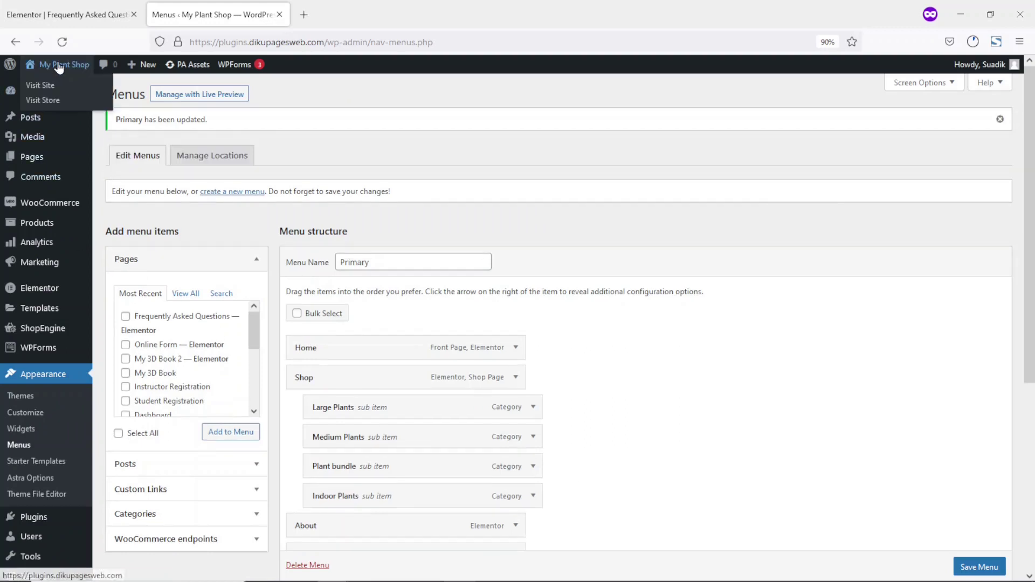
Open the site's home page in a new tab, check its navigation menu, and return to the menu editor
{"action": "middle_click", "coordinate": [85, 65]}
{"action": "left_click", "coordinate": [338, 16]}
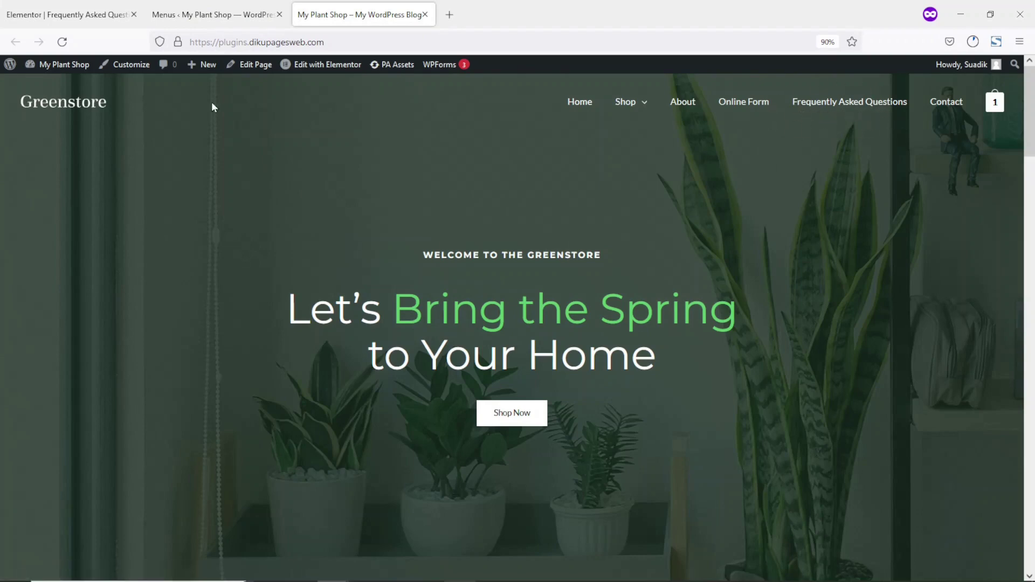
{"action": "left_click", "coordinate": [200, 15]}
Change the navigation label of the Frequently Asked Questions menu item to FAQs and save the menu
{"action": "scroll", "coordinate": [358, 358], "scroll_direction": "down", "scroll_amount": 5}
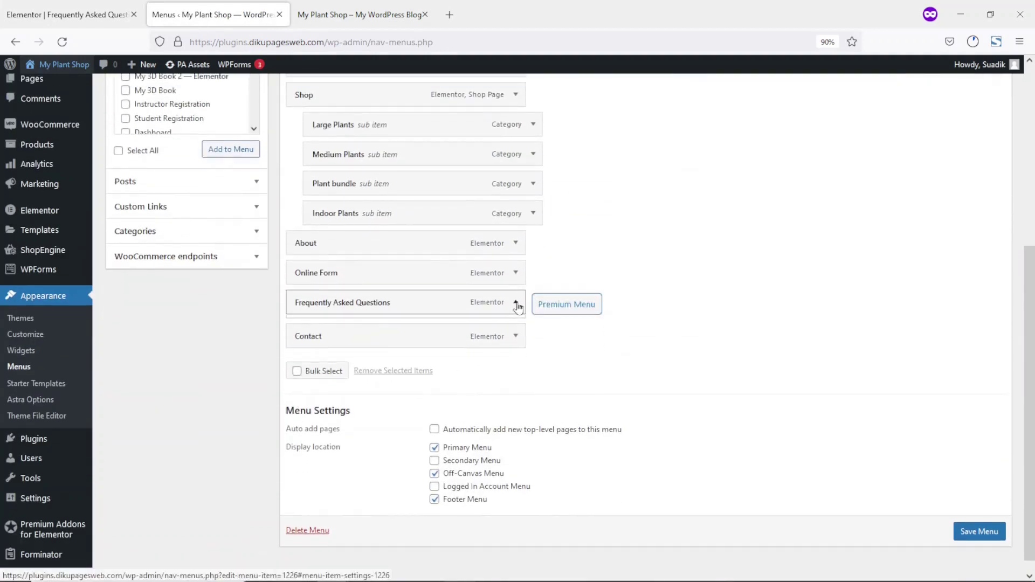
{"action": "left_click", "coordinate": [516, 300]}
{"action": "left_click_drag", "start_coordinate": [419, 344], "coordinate": [259, 343]}
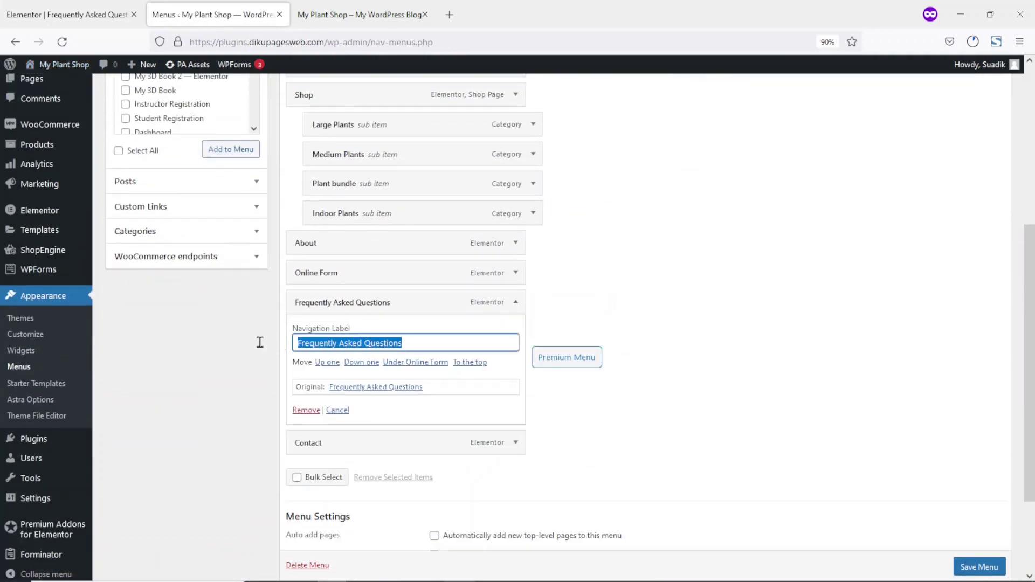
{"action": "type", "text": "FAQs"}
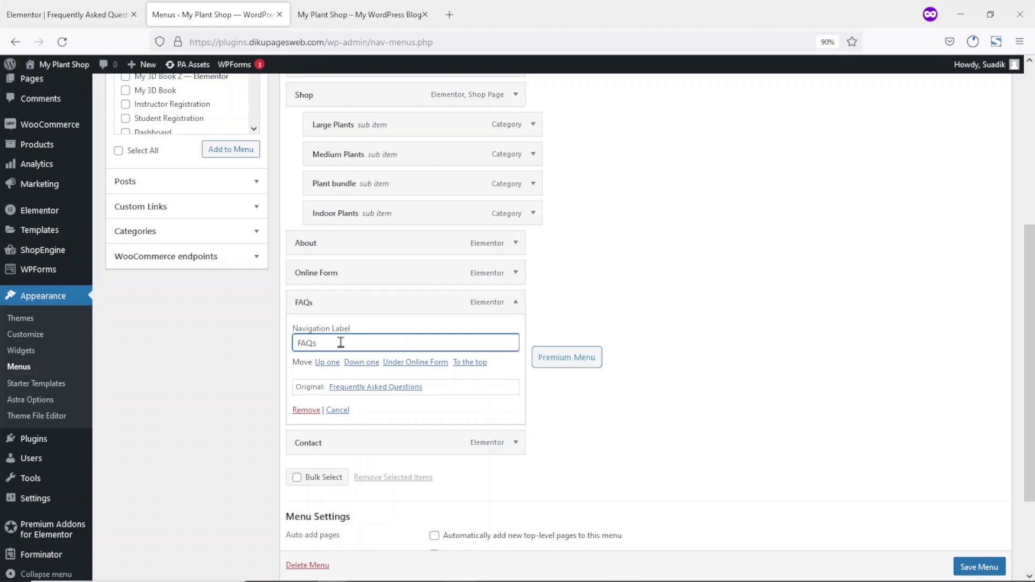
{"action": "left_click", "coordinate": [975, 571]}
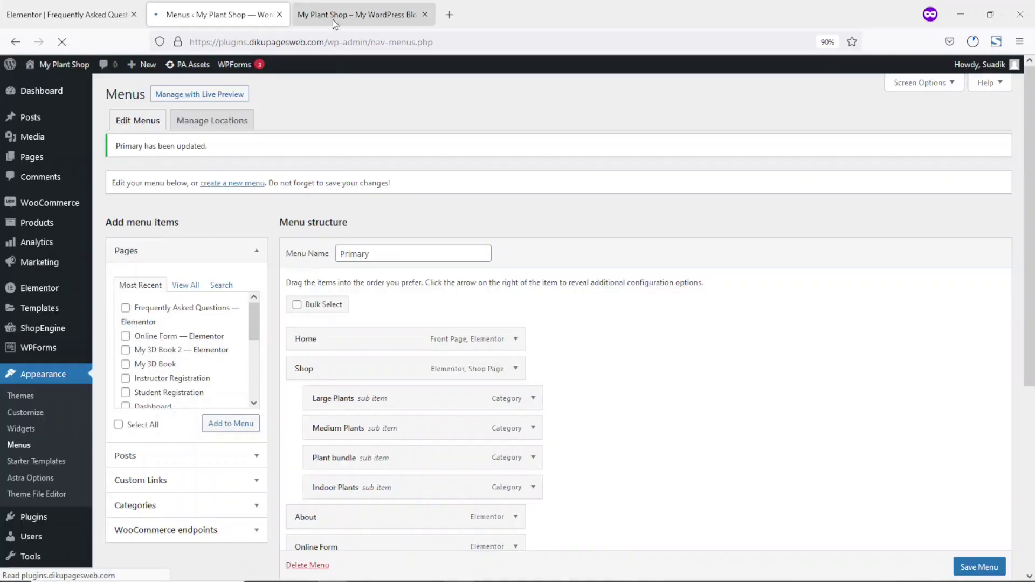
Reload the site's home page, open the FAQs page from its navigation menu and look through the page
{"action": "left_click", "coordinate": [332, 19]}
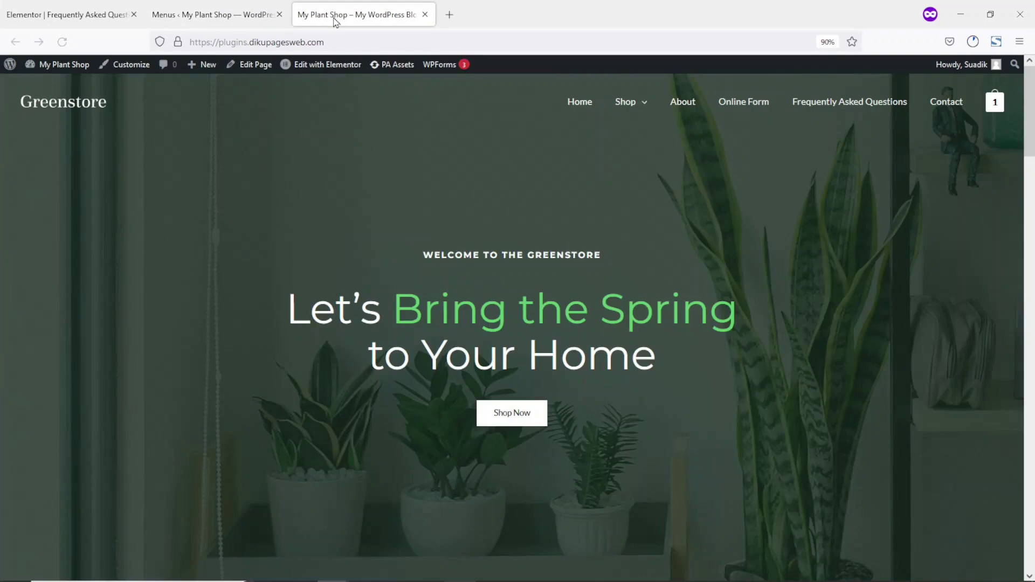
{"action": "left_click", "coordinate": [63, 43]}
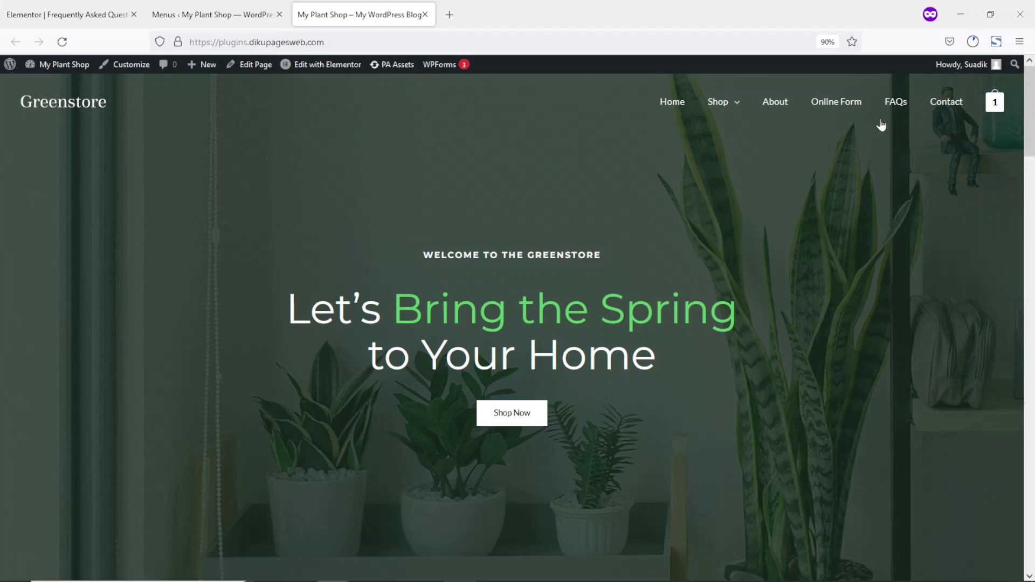
{"action": "left_click", "coordinate": [896, 105]}
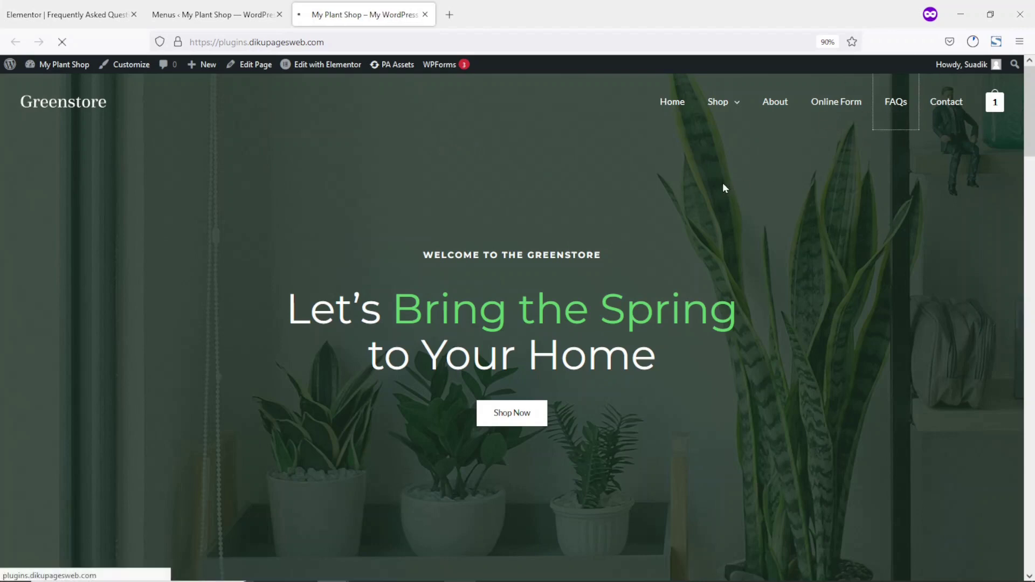
{"action": "scroll", "coordinate": [540, 351], "scroll_direction": "down", "scroll_amount": 4}
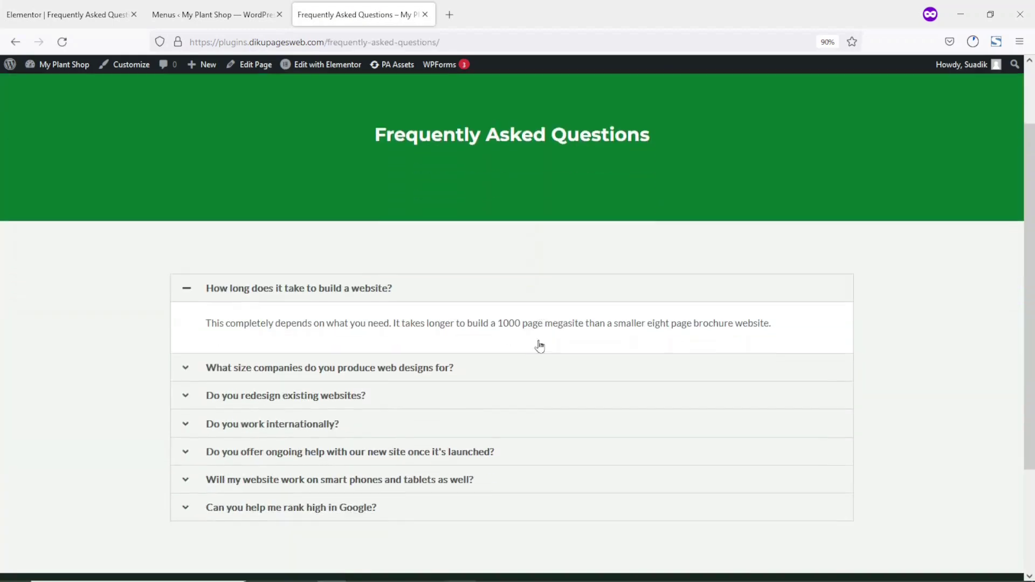
{"action": "scroll", "coordinate": [548, 367], "scroll_direction": "up", "scroll_amount": 4}
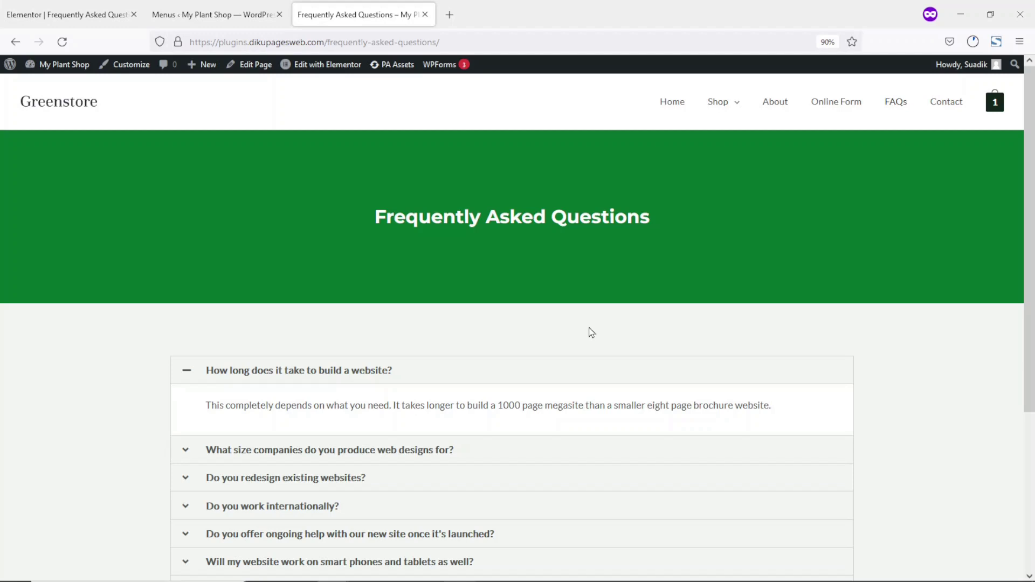
{"action": "scroll", "coordinate": [592, 333], "scroll_direction": "down", "scroll_amount": 2}
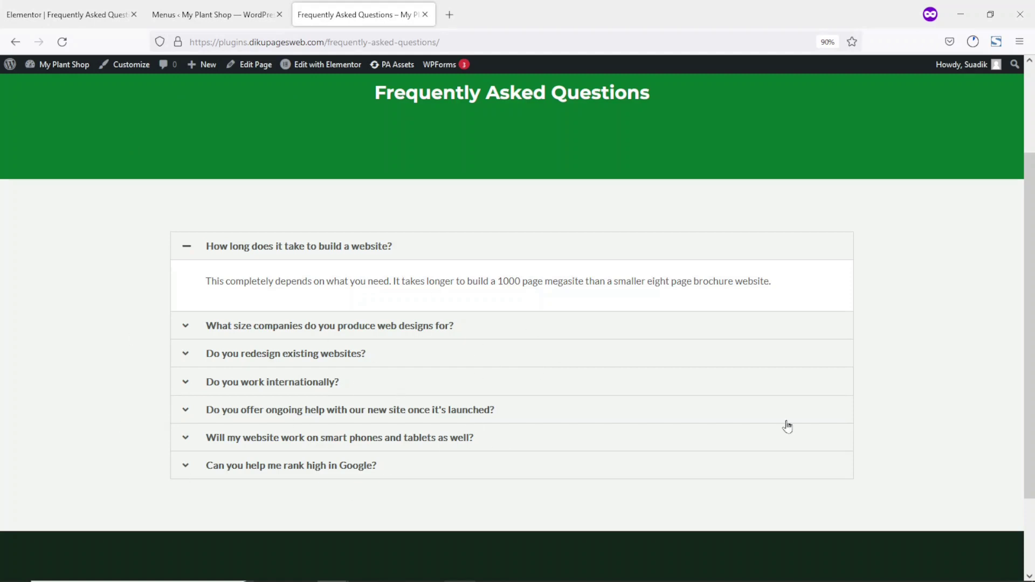
{"action": "scroll", "coordinate": [788, 428], "scroll_direction": "up", "scroll_amount": 3}
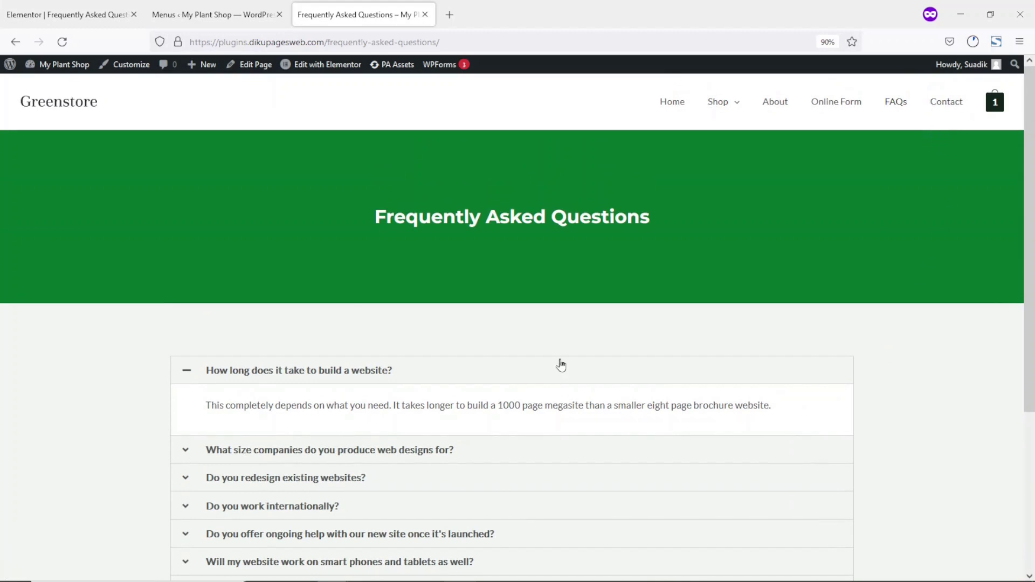
Go to the site's Contact page and open it for editing in Elementor
{"action": "left_click", "coordinate": [936, 108]}
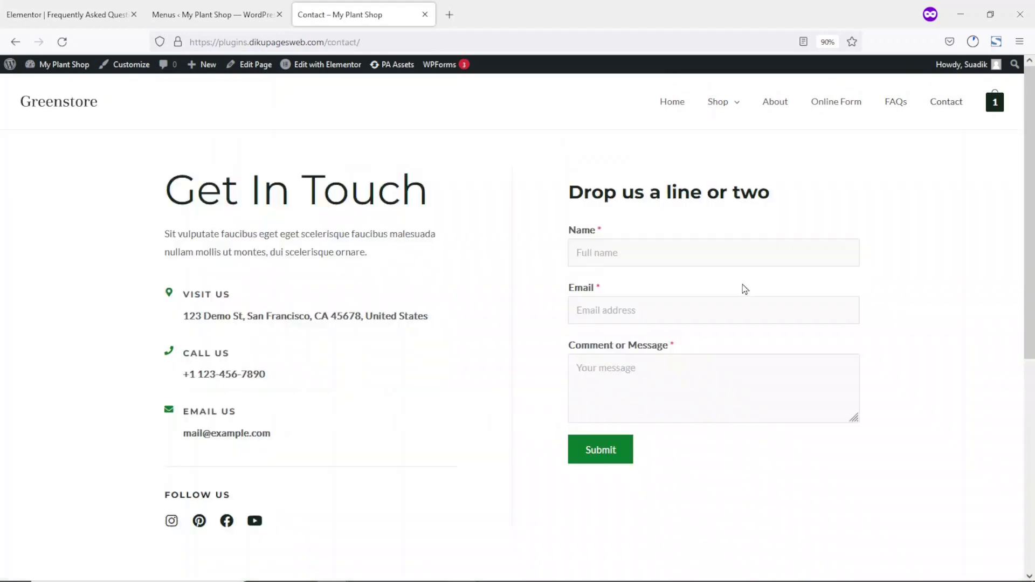
{"action": "left_click", "coordinate": [324, 64]}
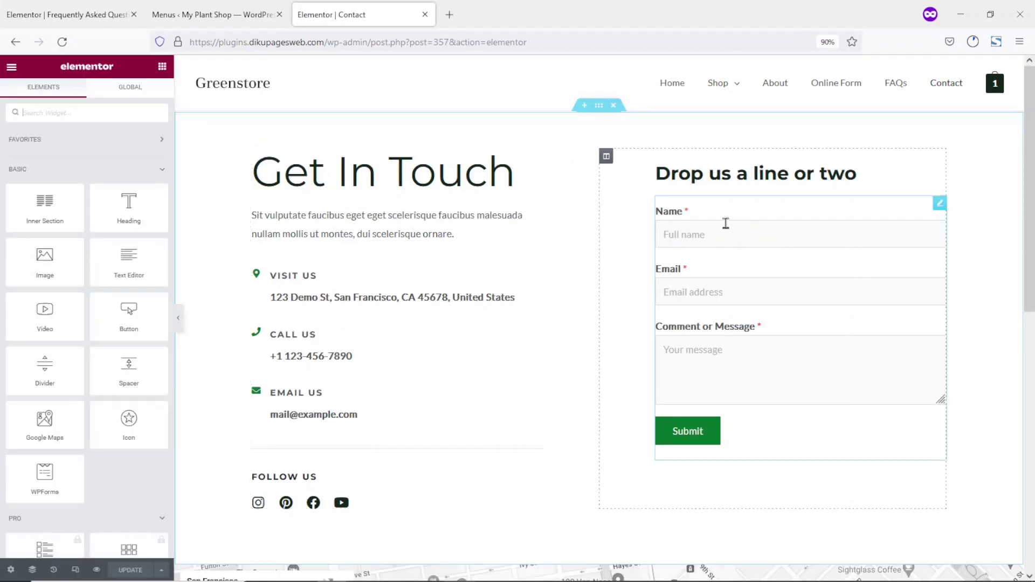
{"action": "scroll", "coordinate": [580, 391], "scroll_direction": "down", "scroll_amount": 5}
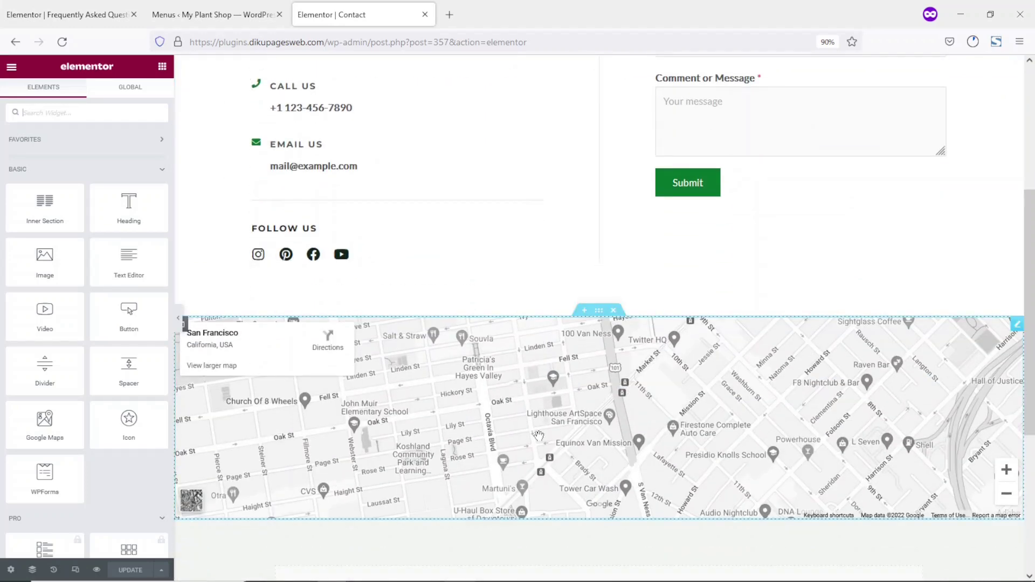
Insert a single-column section between the contact form and the map, and add an Accordion widget to it
{"action": "left_click", "coordinate": [585, 310]}
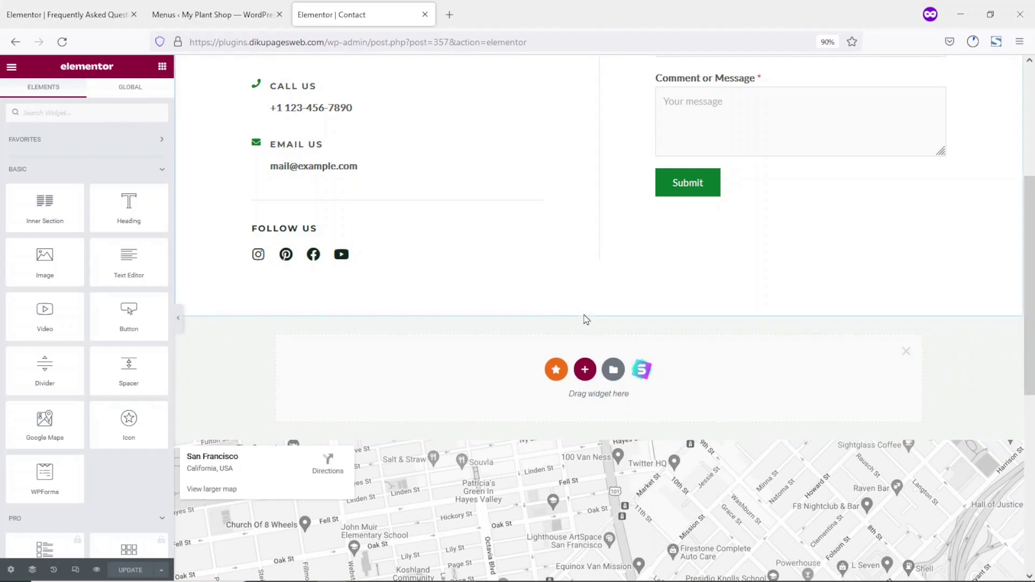
{"action": "left_click", "coordinate": [585, 370]}
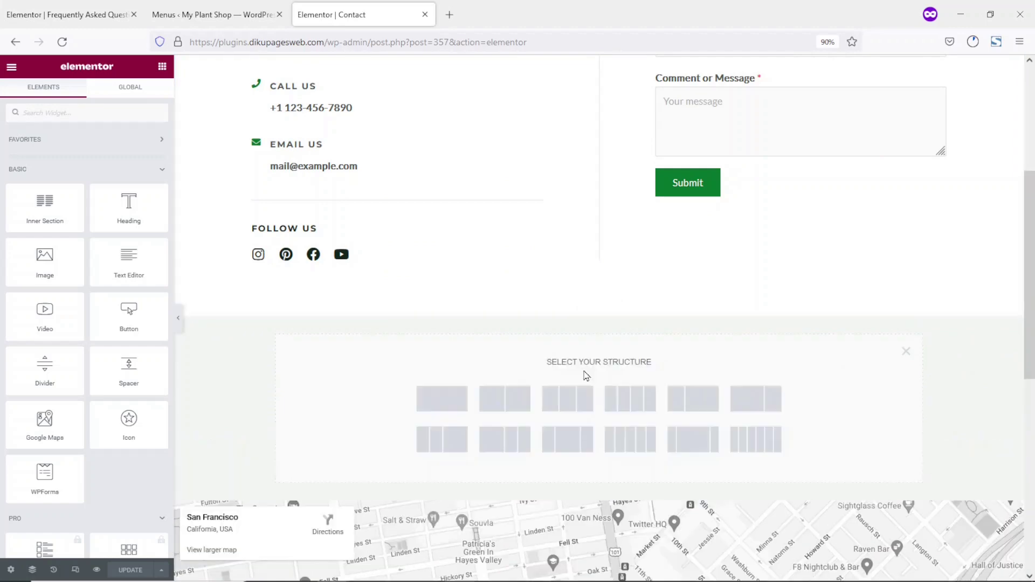
{"action": "left_click", "coordinate": [450, 404]}
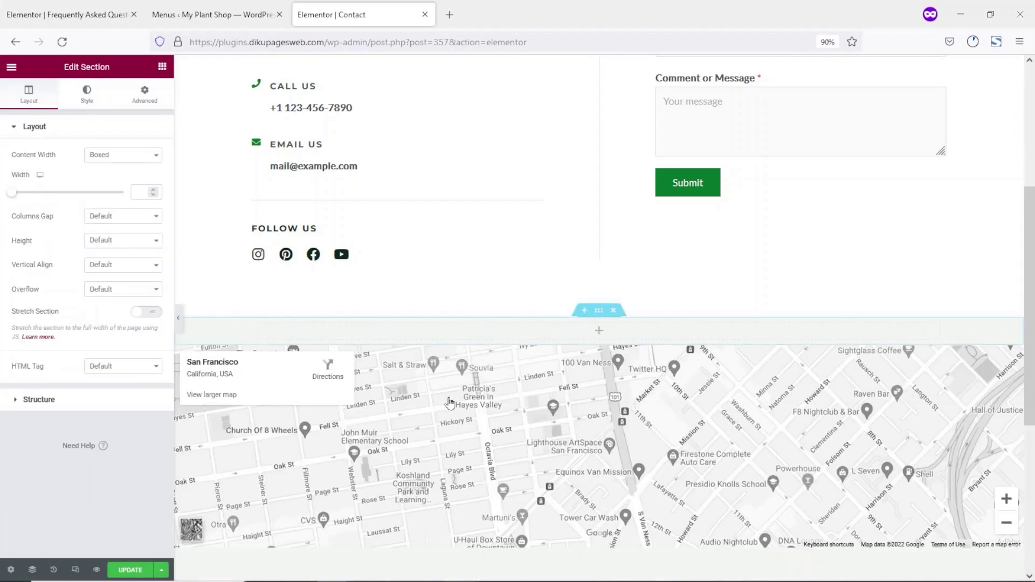
{"action": "left_click", "coordinate": [161, 68]}
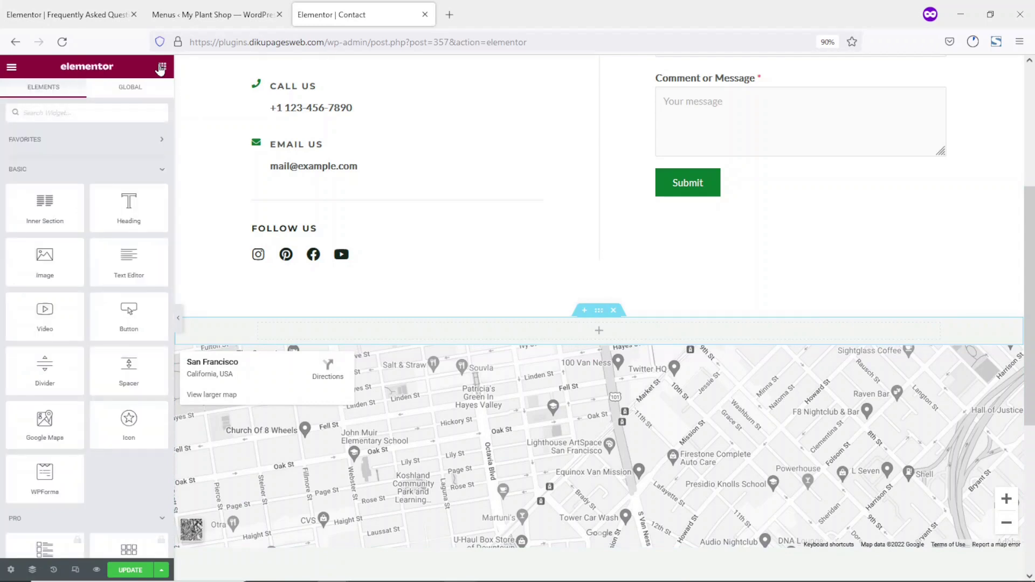
{"action": "type", "text": "accor"}
{"action": "left_click_drag", "start_coordinate": [134, 159], "coordinate": [497, 330]}
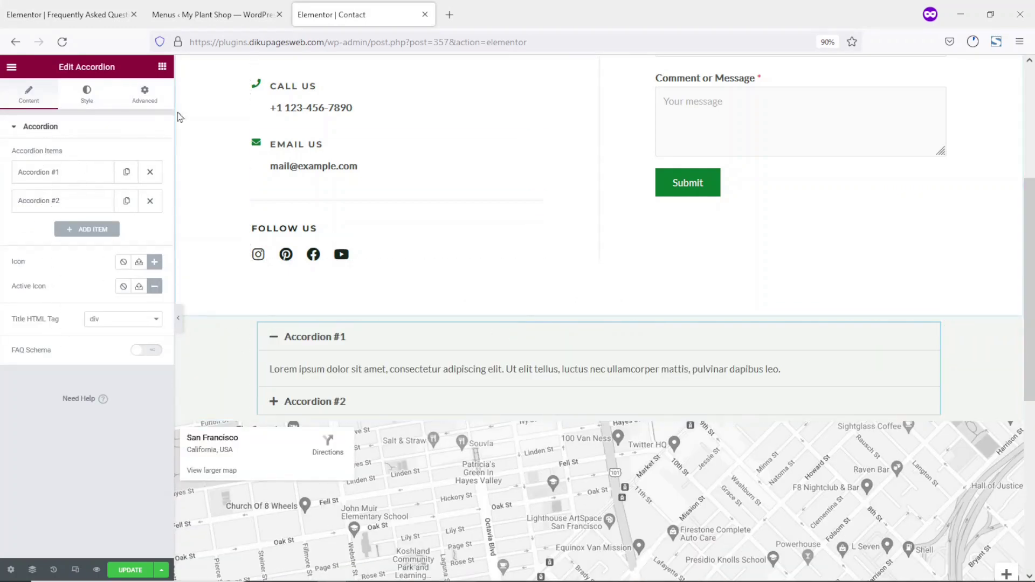
In the Frequently Asked Questions page editor, leave the responsive mode and copy the whole accordion section
{"action": "left_click", "coordinate": [66, 14]}
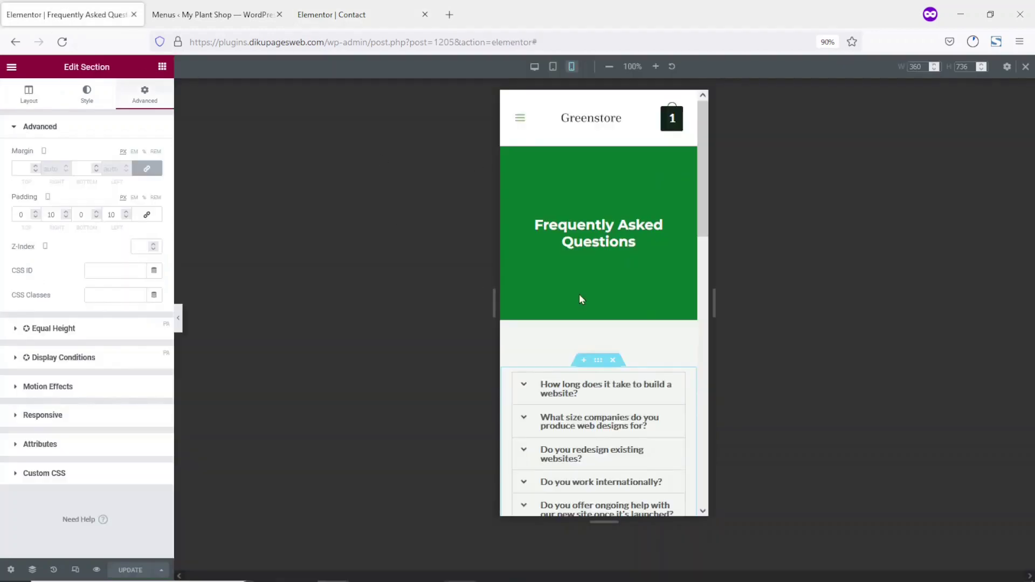
{"action": "left_click", "coordinate": [351, 17]}
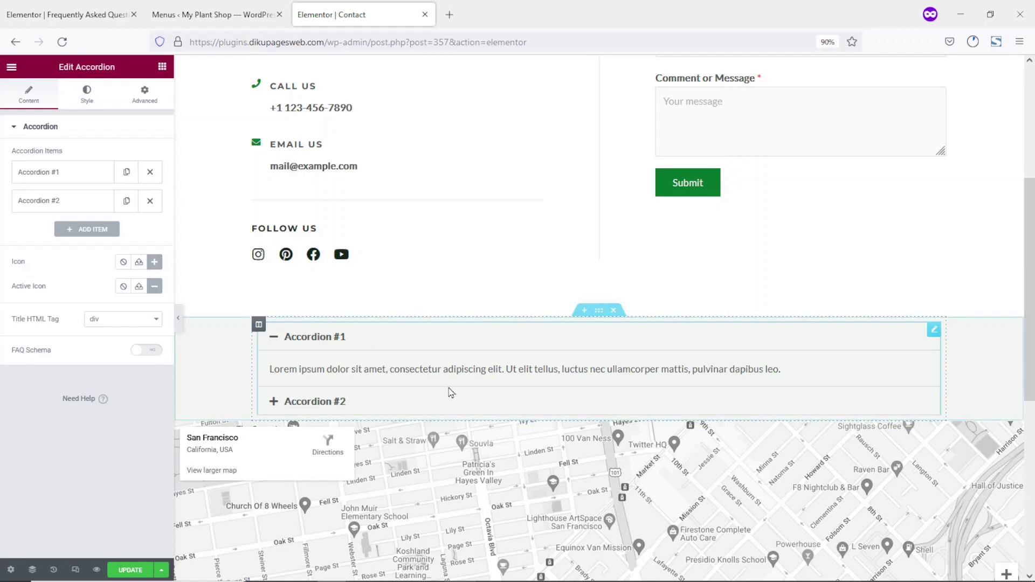
{"action": "left_click", "coordinate": [51, 19]}
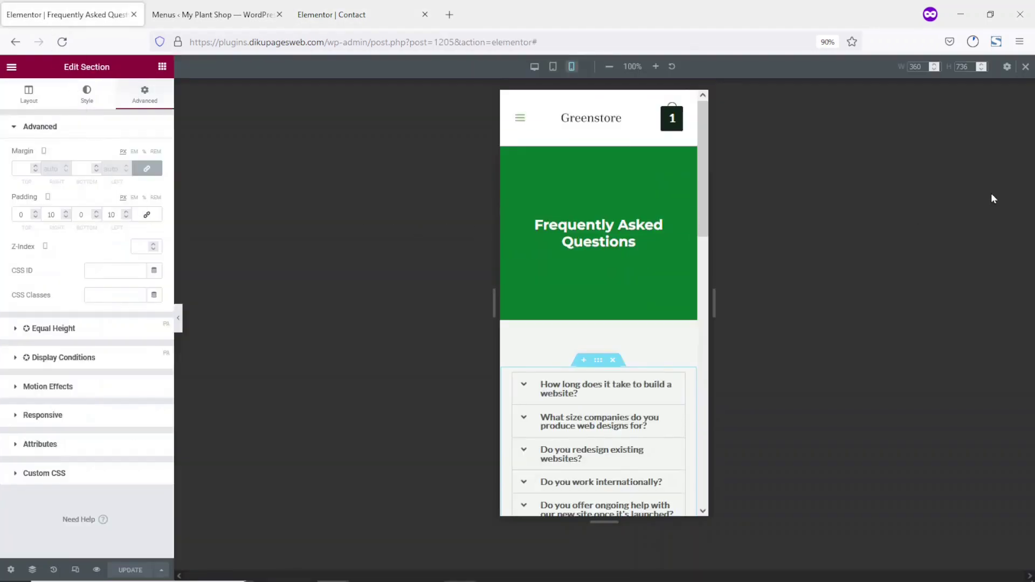
{"action": "left_click", "coordinate": [1026, 66]}
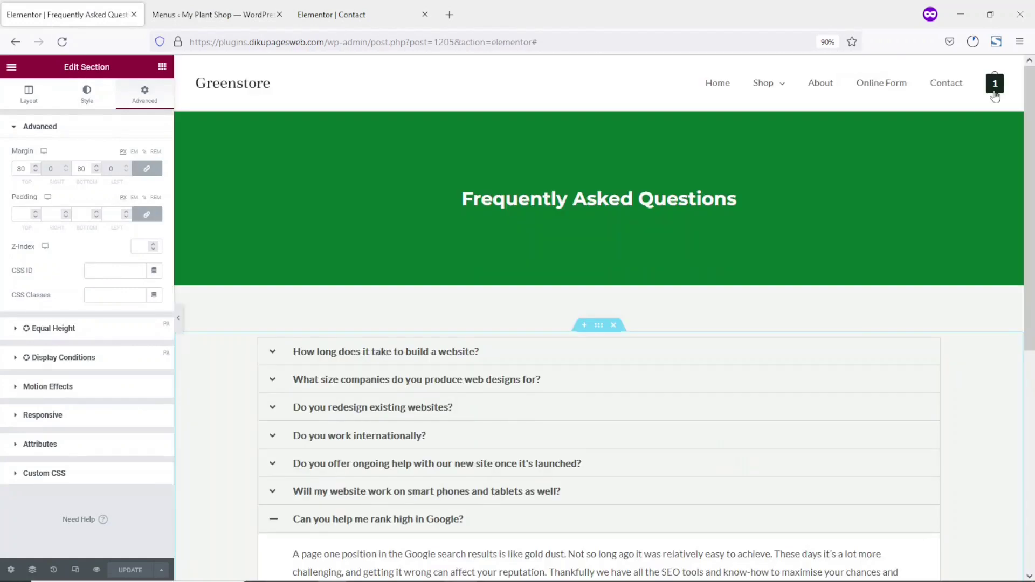
{"action": "scroll", "coordinate": [673, 400], "scroll_direction": "down", "scroll_amount": 2}
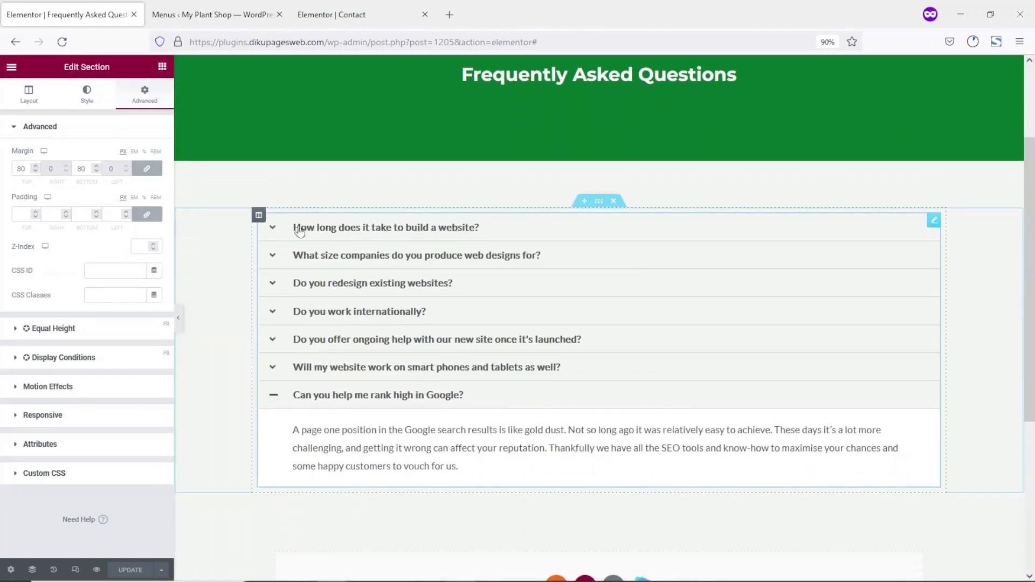
{"action": "right_click", "coordinate": [598, 208]}
{"action": "left_click", "coordinate": [624, 259]}
Delete the placeholder accordion section on the Contact page and paste the copied FAQ section above the map
{"action": "left_click", "coordinate": [335, 19]}
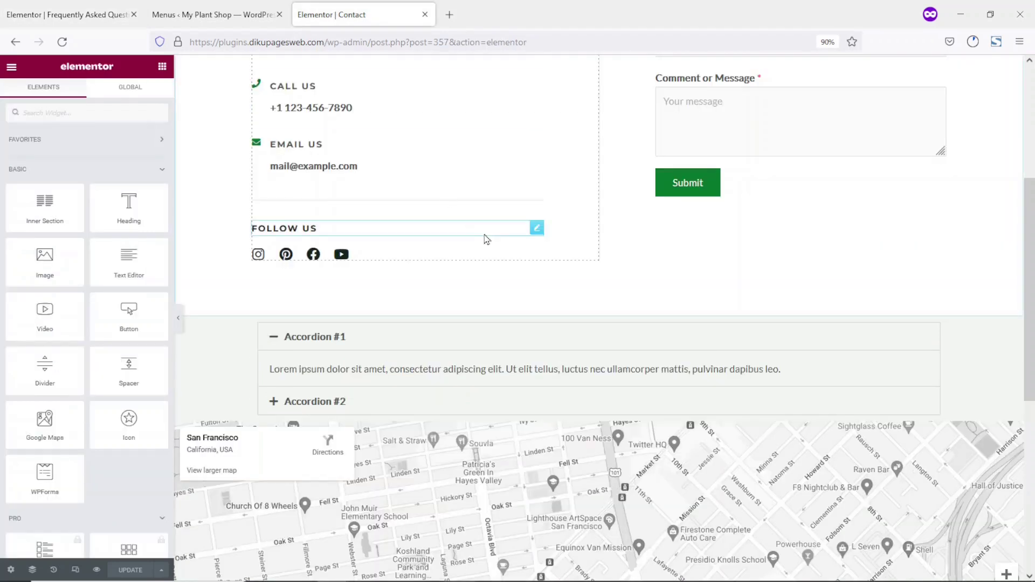
{"action": "left_click", "coordinate": [613, 311]}
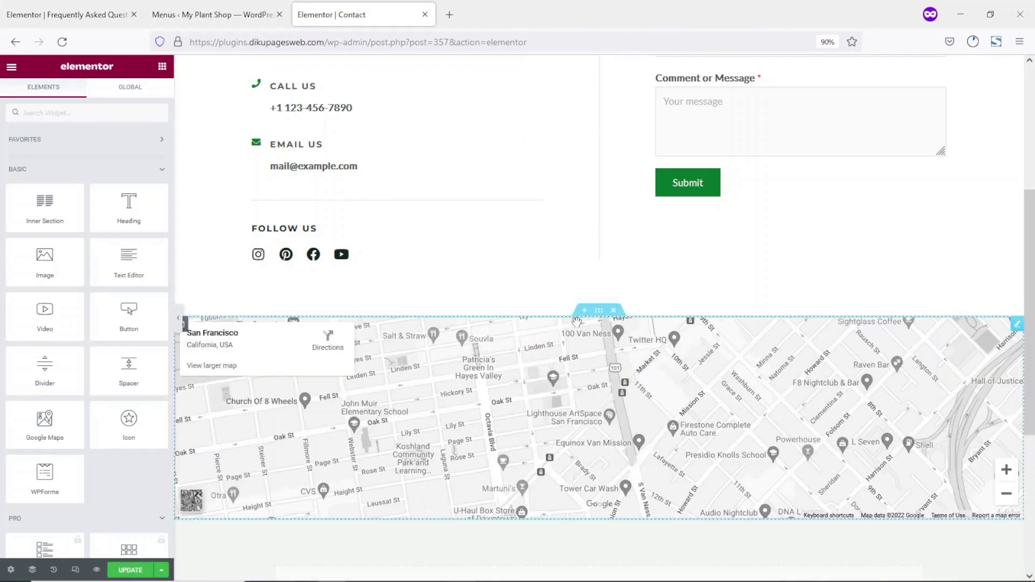
{"action": "left_click", "coordinate": [585, 313]}
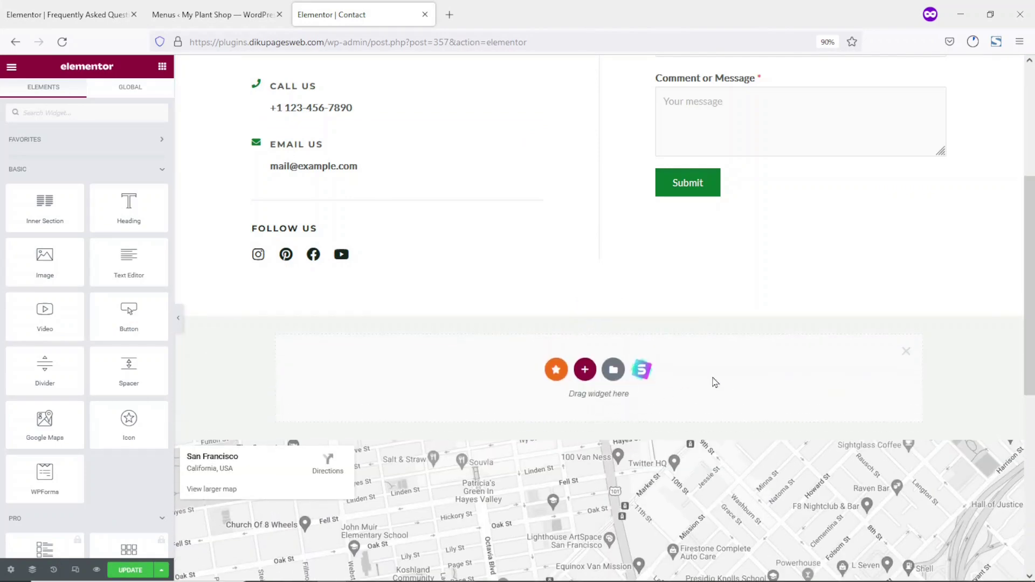
{"action": "right_click", "coordinate": [758, 371]}
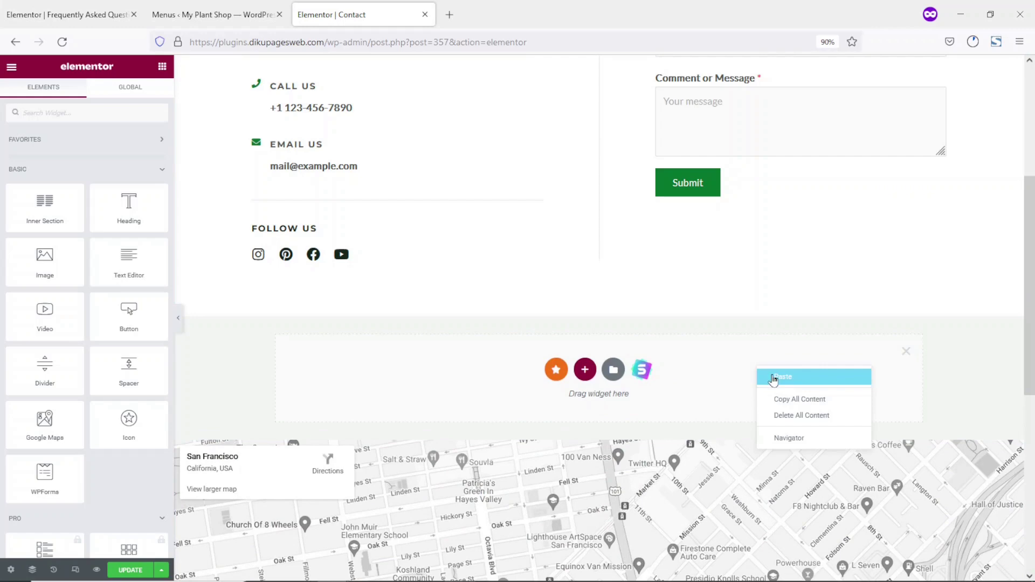
{"action": "left_click", "coordinate": [773, 377]}
Update the Contact page and preview it to check the pasted FAQ section
{"action": "scroll", "coordinate": [774, 380], "scroll_direction": "down", "scroll_amount": 5}
{"action": "scroll", "coordinate": [773, 381], "scroll_direction": "up", "scroll_amount": 5}
{"action": "scroll", "coordinate": [774, 380], "scroll_direction": "down", "scroll_amount": 2}
{"action": "scroll", "coordinate": [774, 380], "scroll_direction": "down", "scroll_amount": 1}
{"action": "scroll", "coordinate": [998, 399], "scroll_direction": "down", "scroll_amount": 4}
{"action": "scroll", "coordinate": [998, 400], "scroll_direction": "up", "scroll_amount": 4}
{"action": "left_click", "coordinate": [118, 572]}
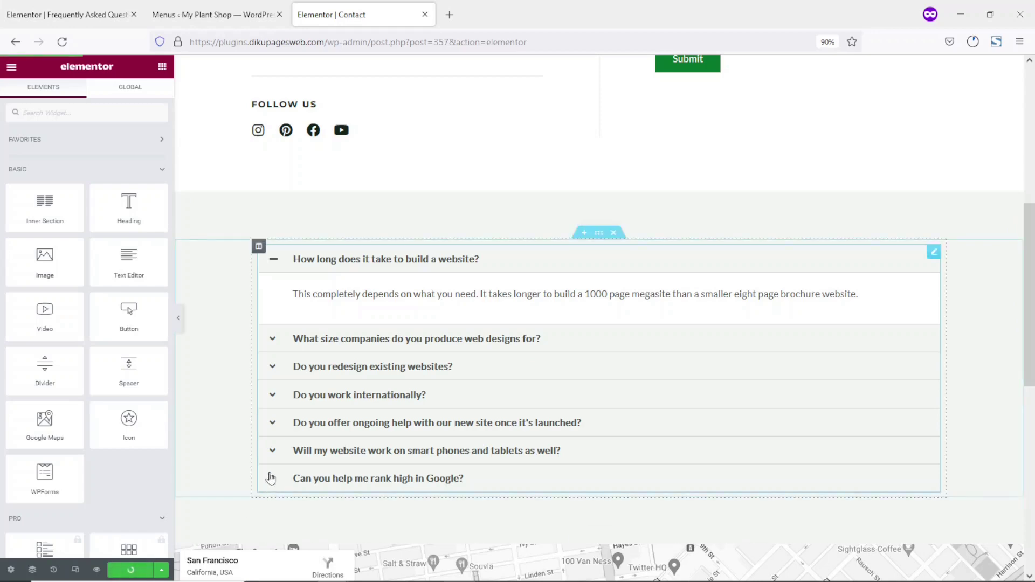
{"action": "left_click", "coordinate": [97, 570]}
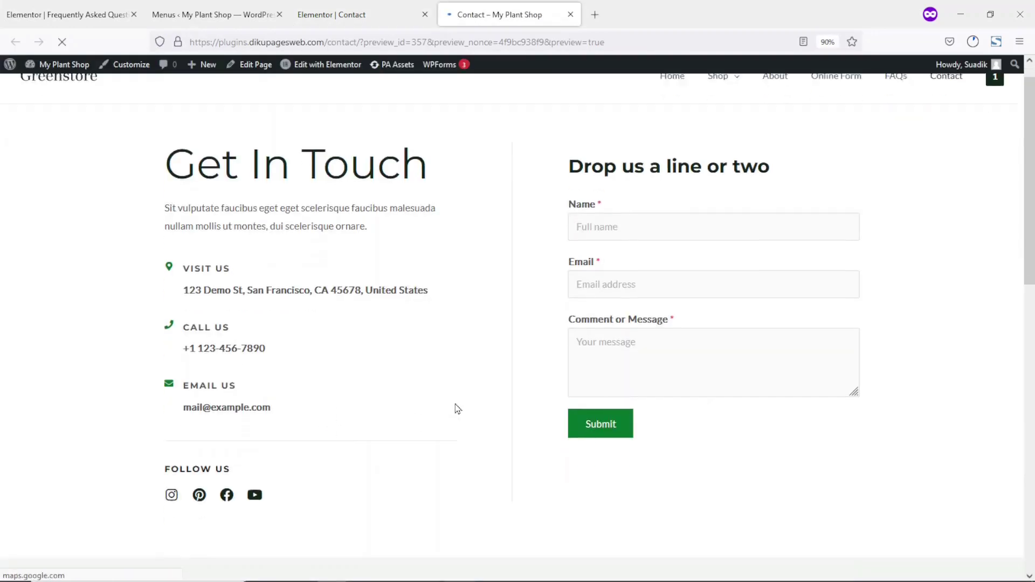
{"action": "scroll", "coordinate": [456, 407], "scroll_direction": "down", "scroll_amount": 5}
{"action": "scroll", "coordinate": [456, 409], "scroll_direction": "down", "scroll_amount": 5}
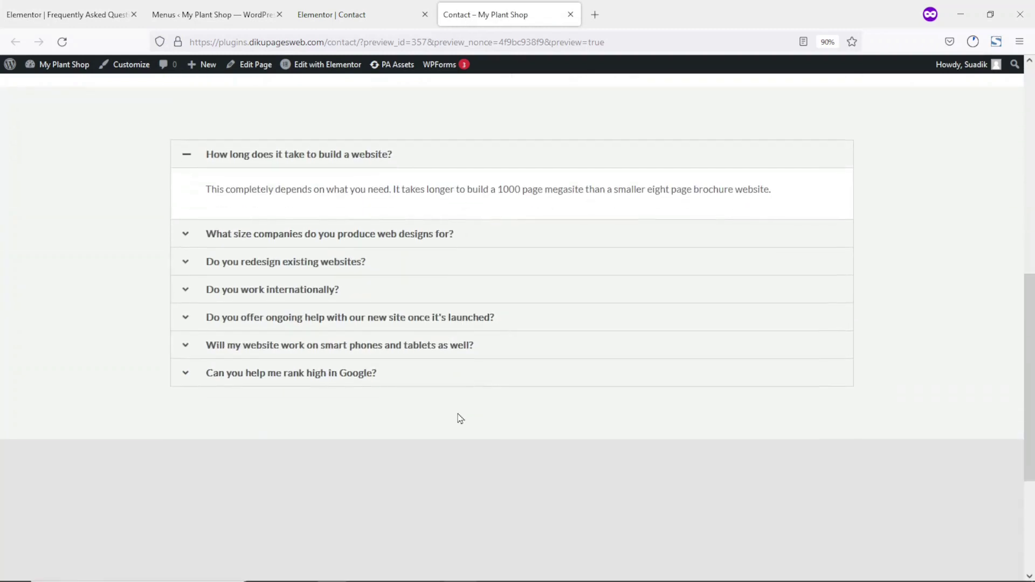
{"action": "scroll", "coordinate": [458, 419], "scroll_direction": "up", "scroll_amount": 1}
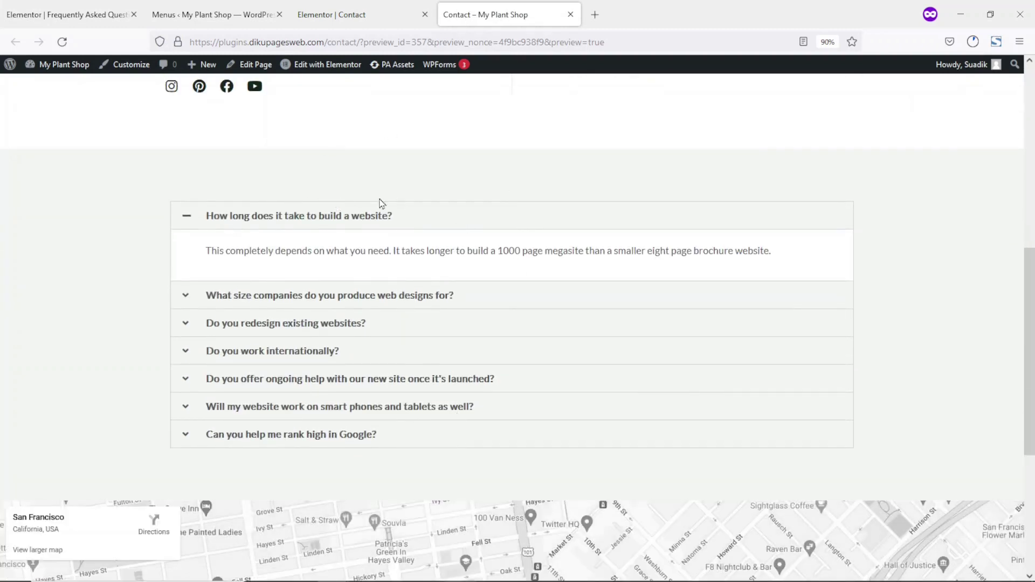
Add a heading reading "Frequently Asked Questions" above the accordion in the Contact page editor
{"action": "left_click", "coordinate": [351, 14]}
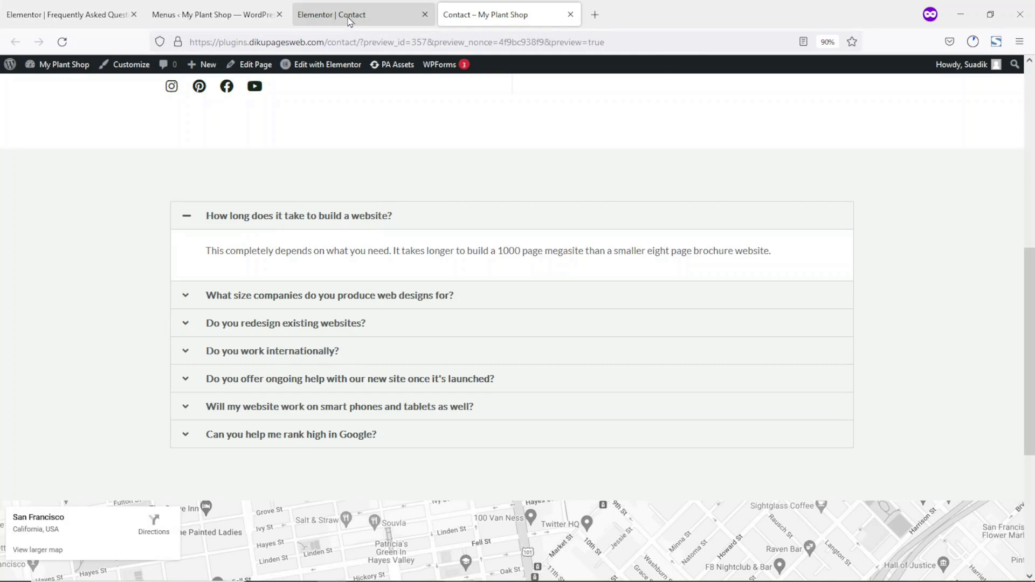
{"action": "left_click_drag", "start_coordinate": [136, 217], "coordinate": [396, 252]}
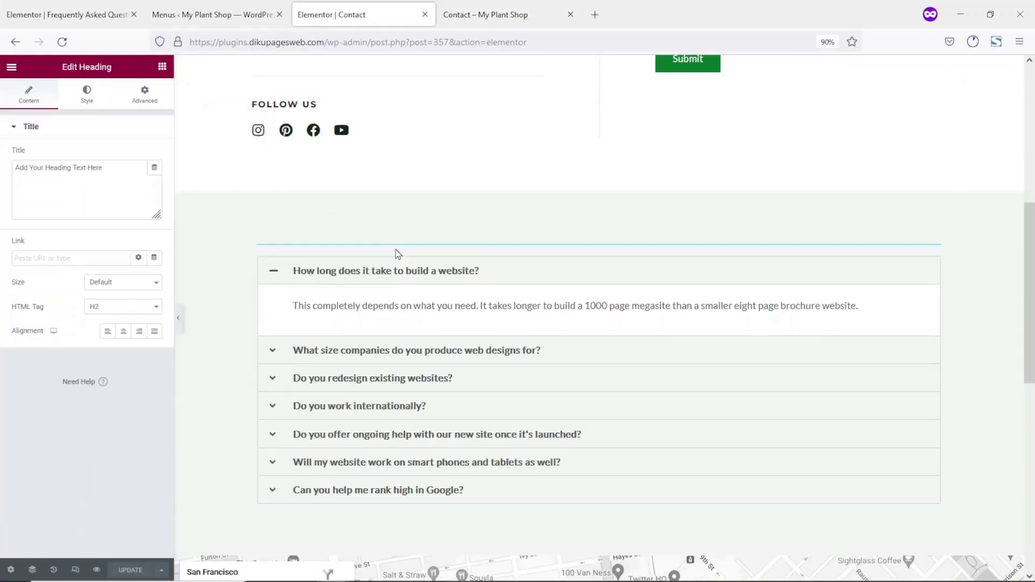
{"action": "left_click", "coordinate": [99, 176]}
{"action": "key", "text": "ctrl+a"}
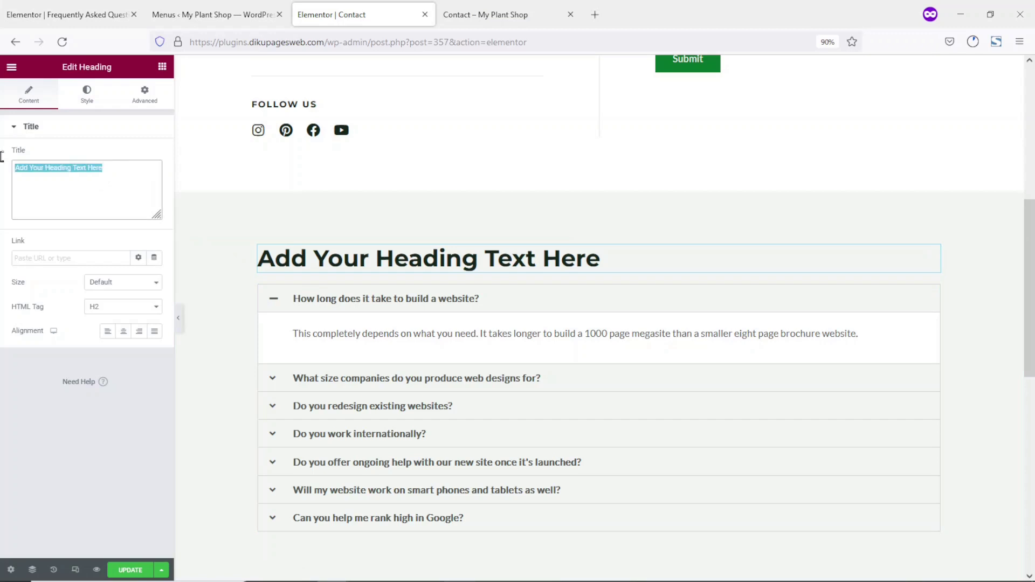
{"action": "key", "text": "ctrl+v"}
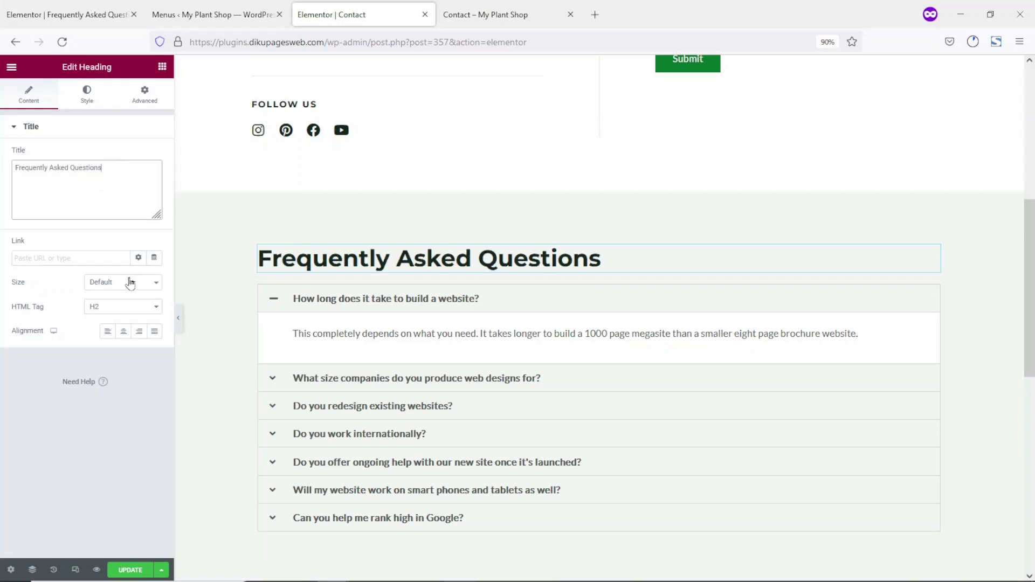
Set the new heading's HTML tag to H4, center it and update the page
{"action": "left_click", "coordinate": [114, 307]}
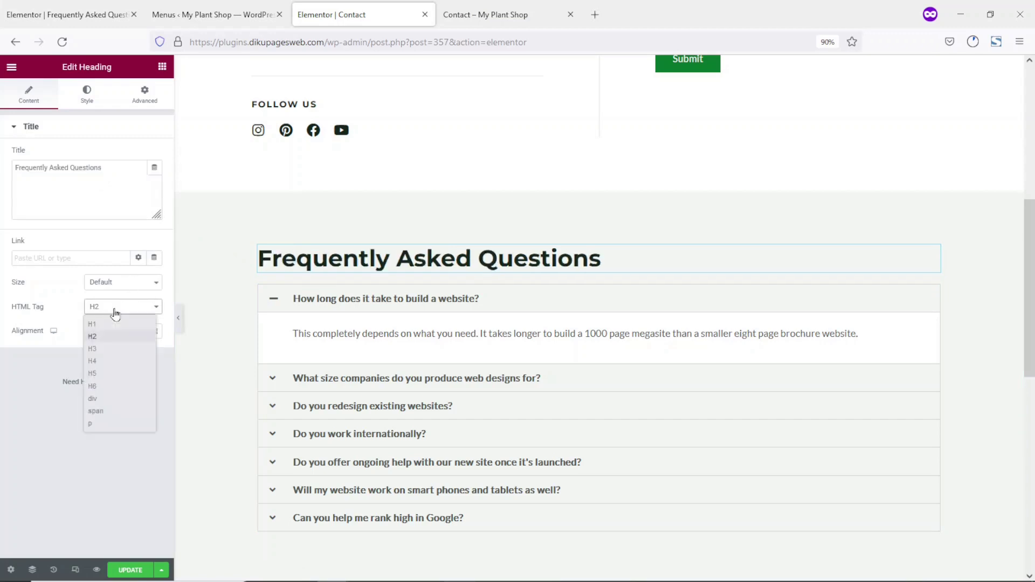
{"action": "left_click", "coordinate": [107, 362]}
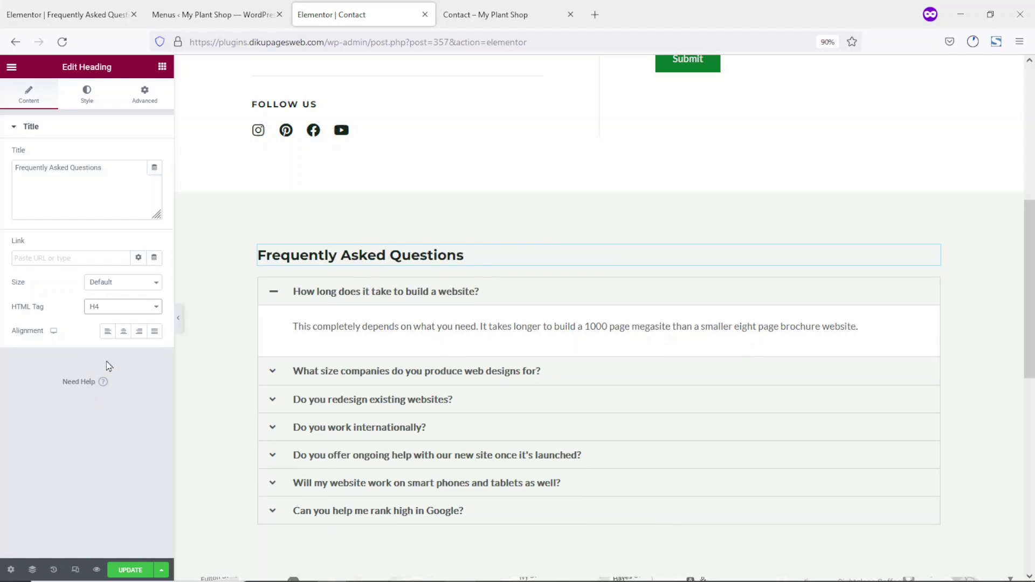
{"action": "left_click", "coordinate": [125, 337]}
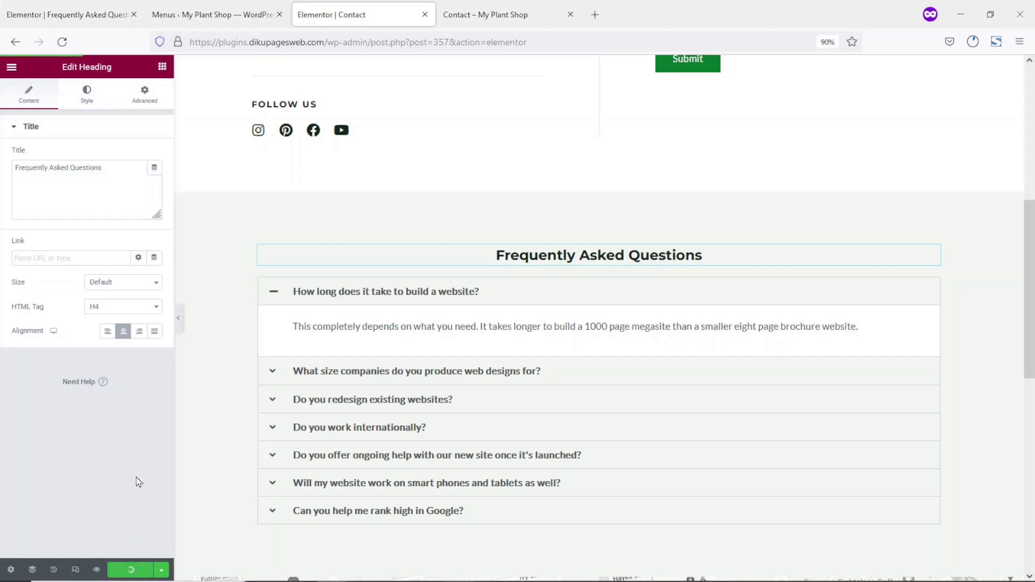
View the Contact page preview and expand several FAQ questions to test the accordion
{"action": "left_click", "coordinate": [508, 27]}
{"action": "scroll", "coordinate": [480, 302], "scroll_direction": "down", "scroll_amount": 8}
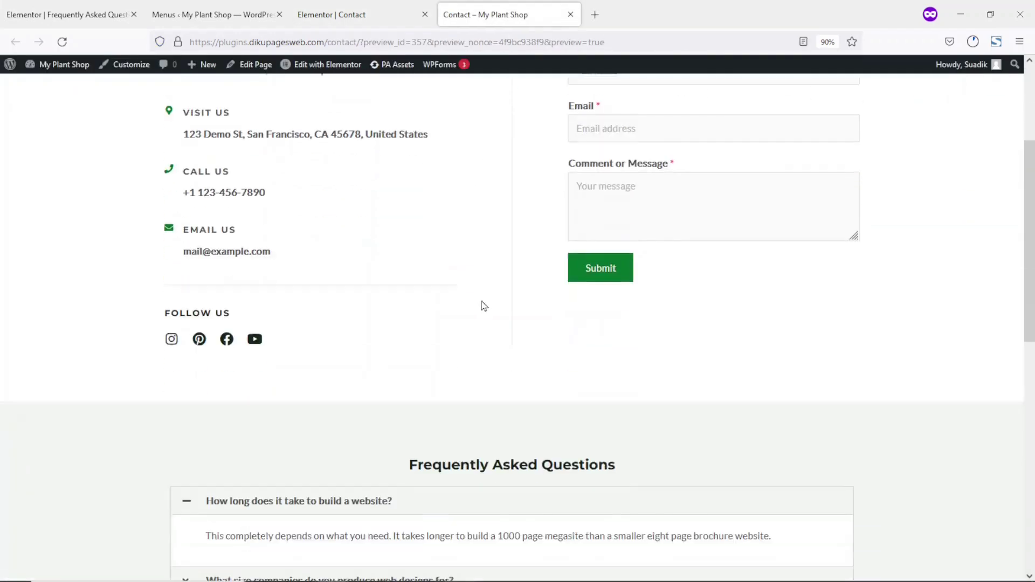
{"action": "scroll", "coordinate": [491, 302], "scroll_direction": "down", "scroll_amount": 2}
{"action": "left_click", "coordinate": [386, 203]}
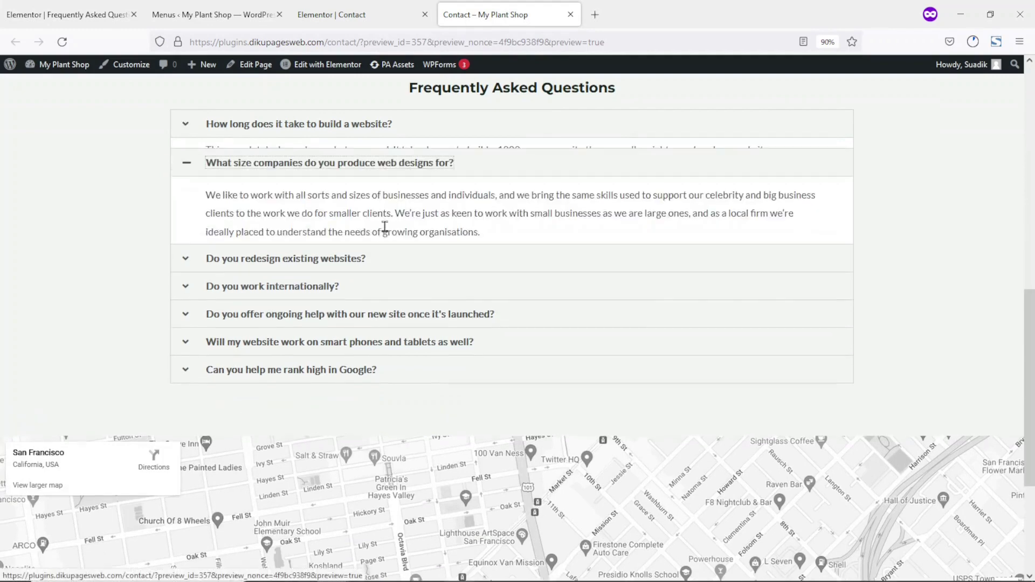
{"action": "left_click", "coordinate": [298, 272]}
{"action": "left_click", "coordinate": [298, 370]}
{"action": "left_click", "coordinate": [300, 391]}
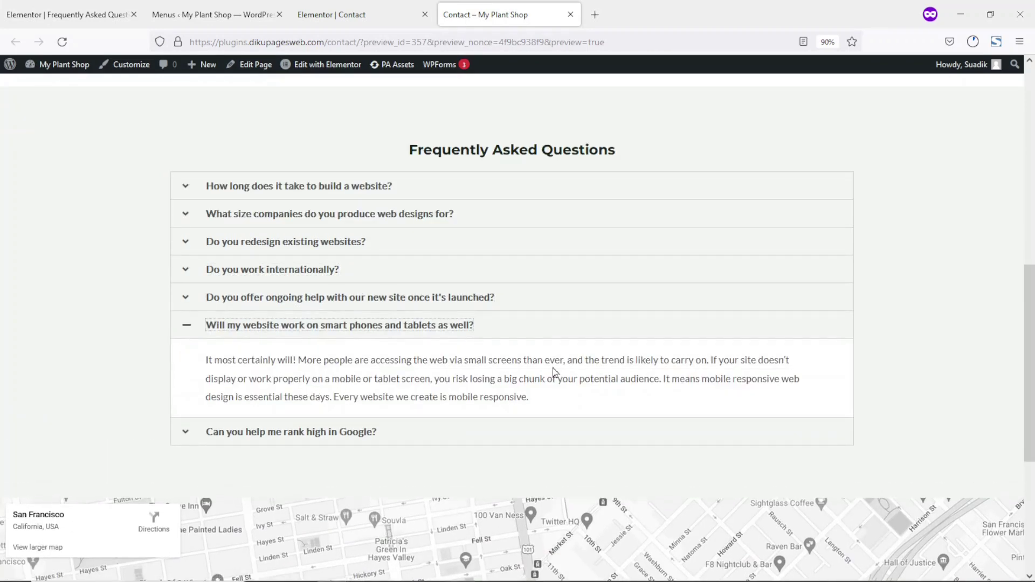